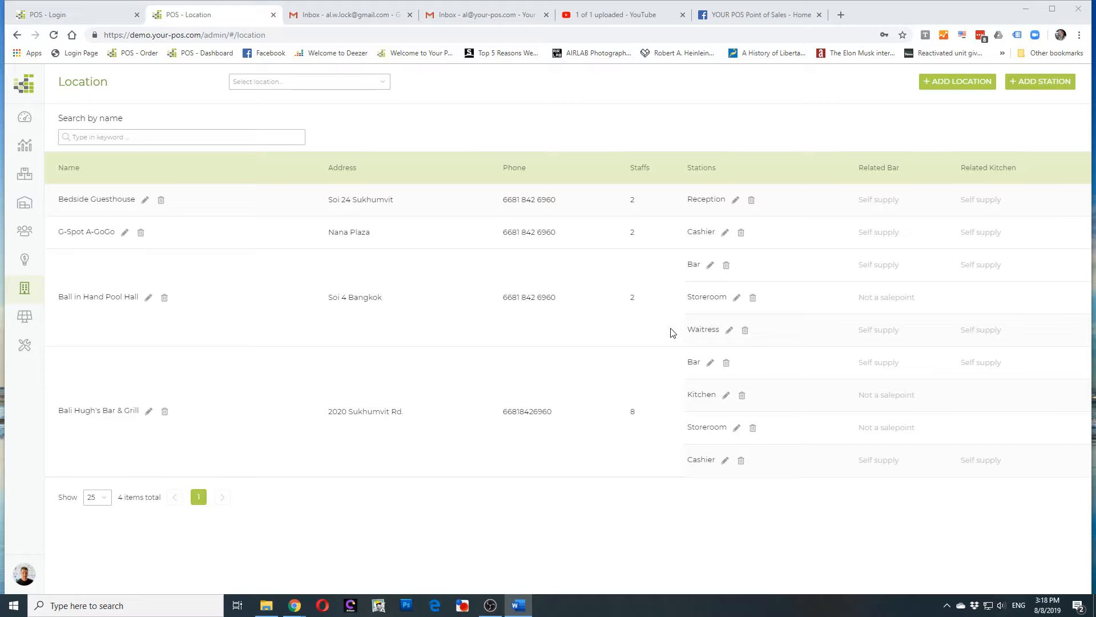
# - Add and save a new location named "Example Location" with the address "Here" and a placeholder phone number
pyautogui.moveTo(26, 288)
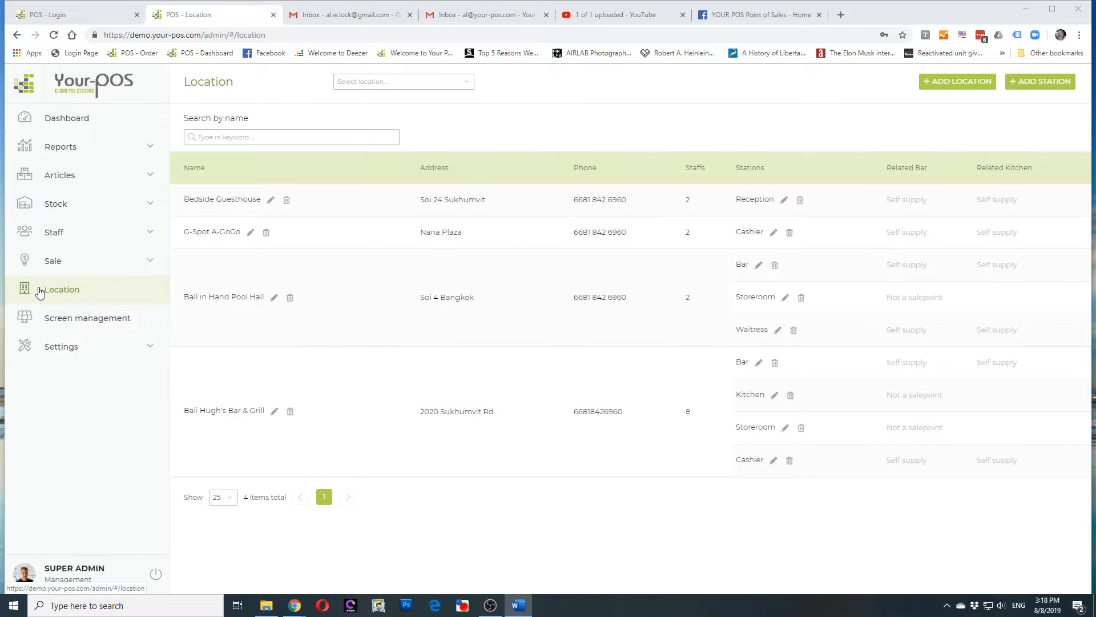
pyautogui.click(947, 87)
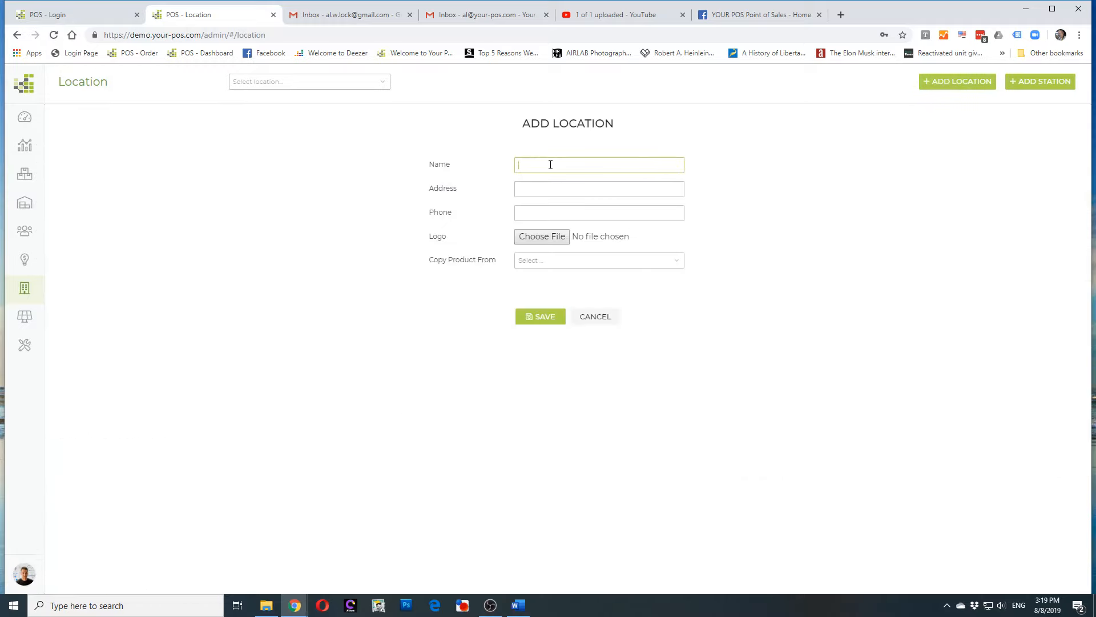
pyautogui.write('Example')
pyautogui.write(' Lop')
pyautogui.write('00000')
pyautogui.click(546, 317)
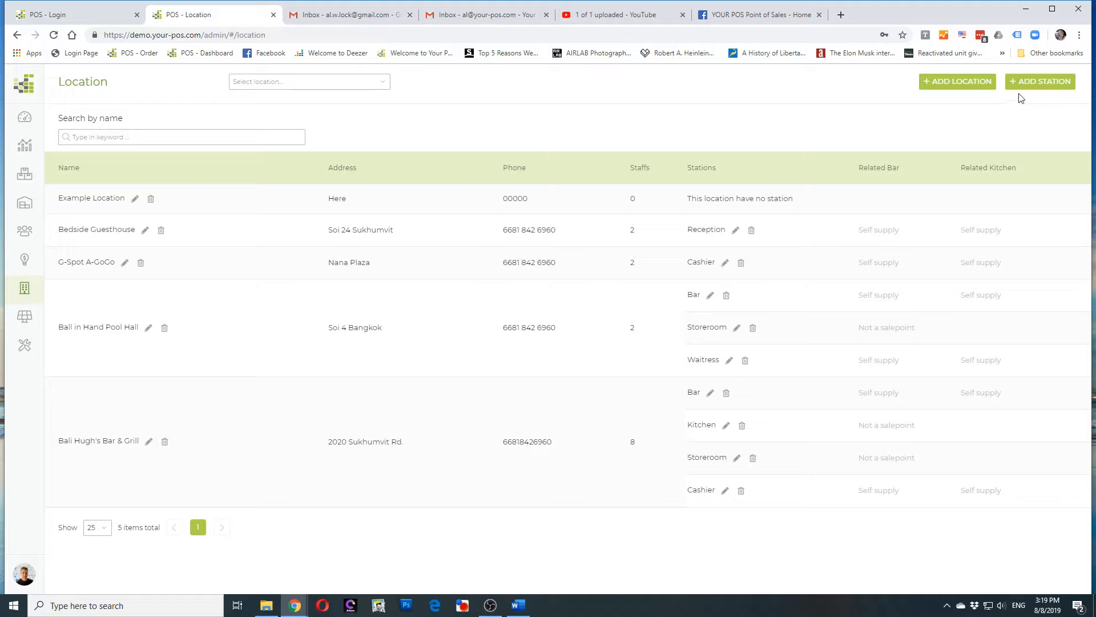
# - Add a station named "Bar" to Example Location, mark it as a sale point and save it
pyautogui.click(1033, 87)
pyautogui.click(531, 164)
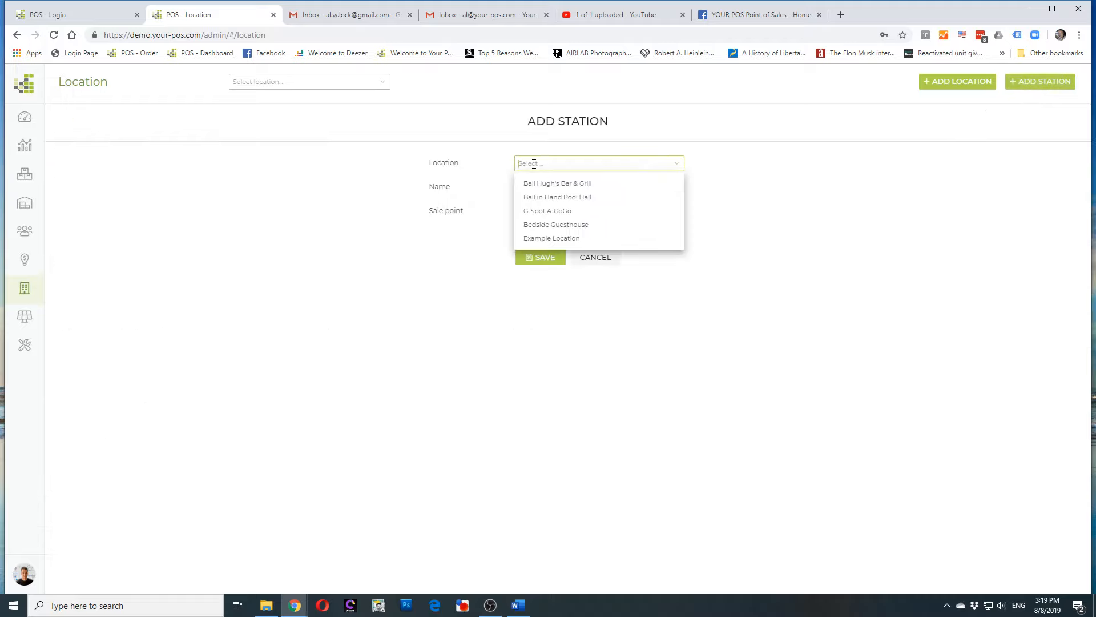
pyautogui.click(587, 239)
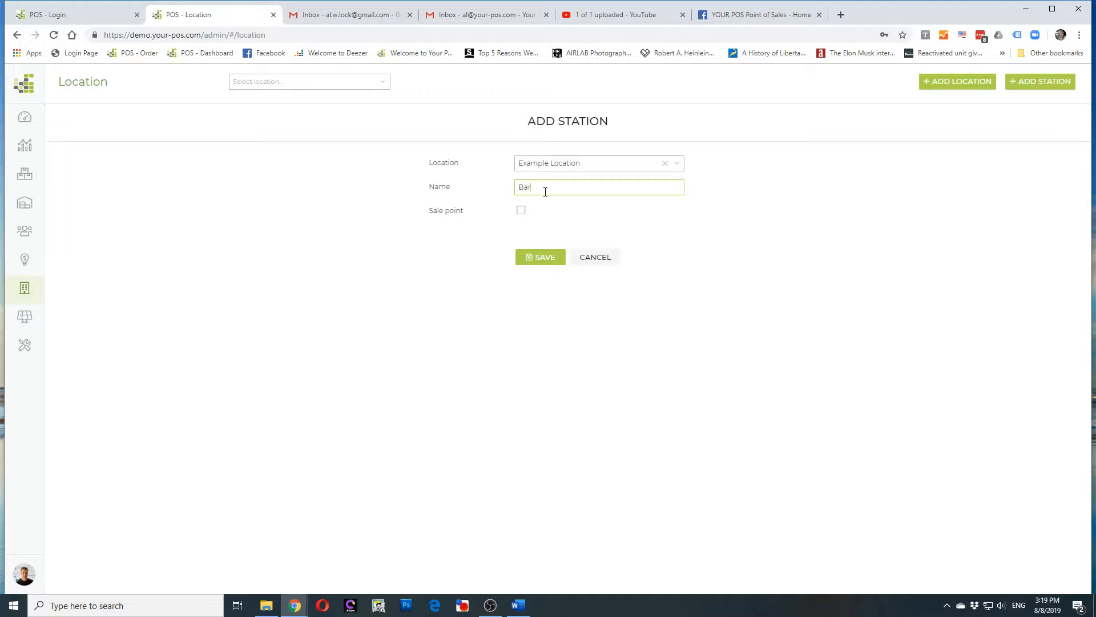
pyautogui.press('Tab')
pyautogui.click(521, 210)
pyautogui.click(543, 311)
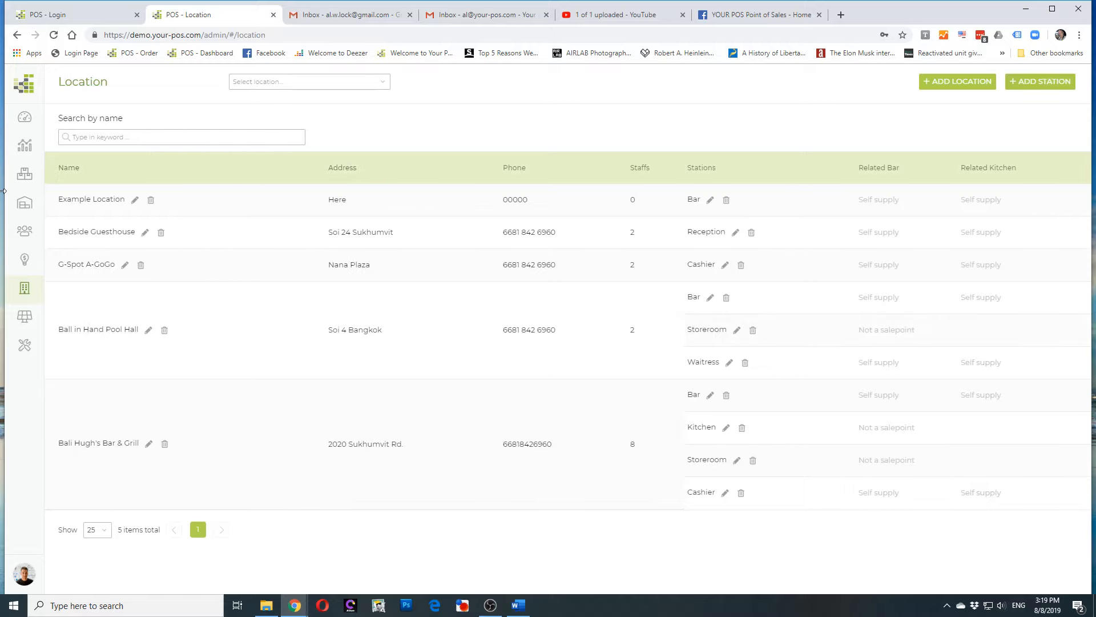
# - Open article management and show the articles for Example Location
pyautogui.click(32, 179)
pyautogui.click(67, 204)
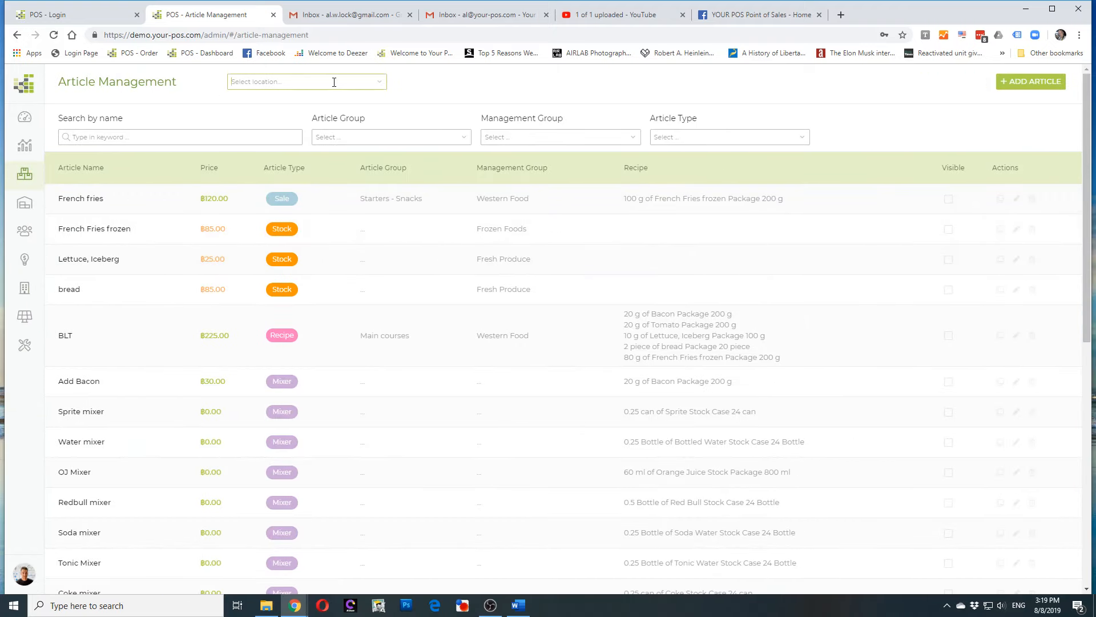
pyautogui.click(334, 82)
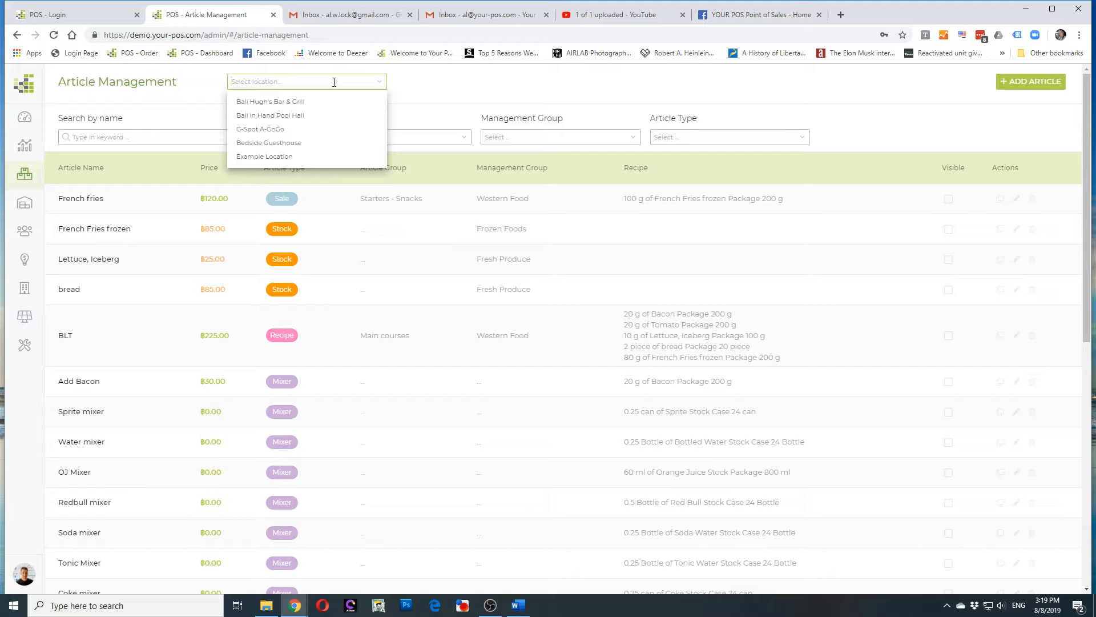
pyautogui.click(284, 157)
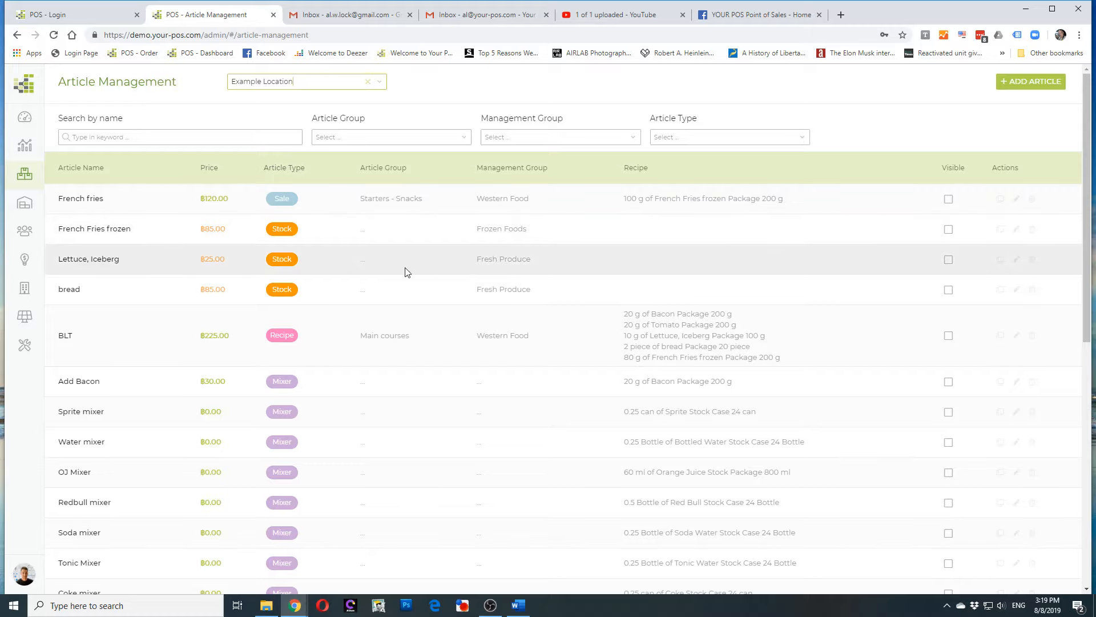
# - Examine the article list for Example Location across its first, second and last pages
pyautogui.scroll(-8, 501, 371)
pyautogui.scroll(8, 520, 371)
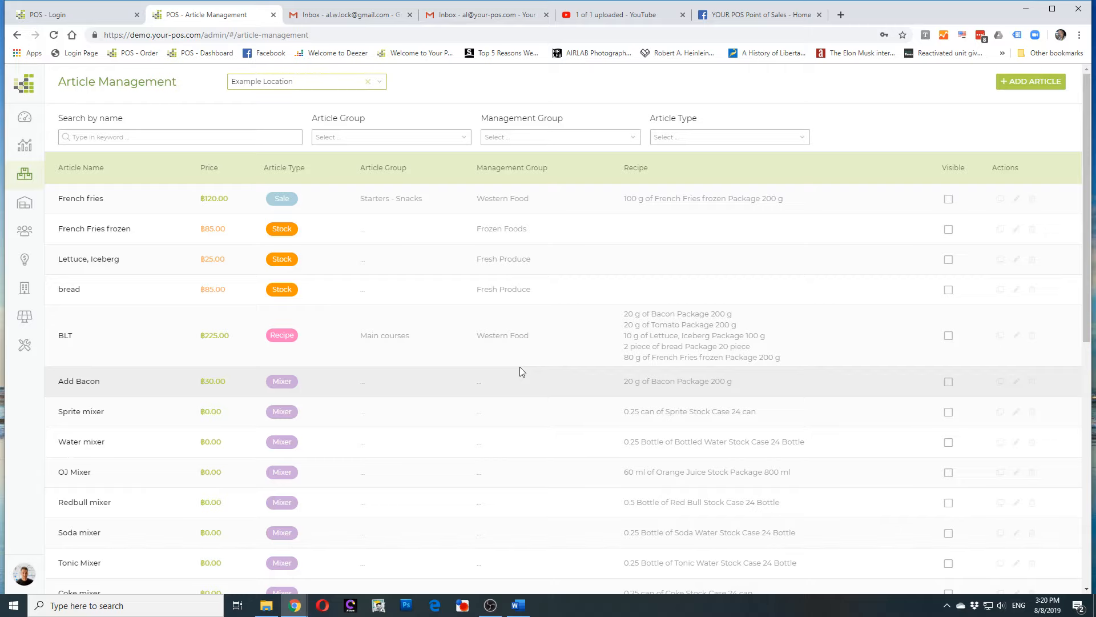
pyautogui.scroll(-8, 519, 372)
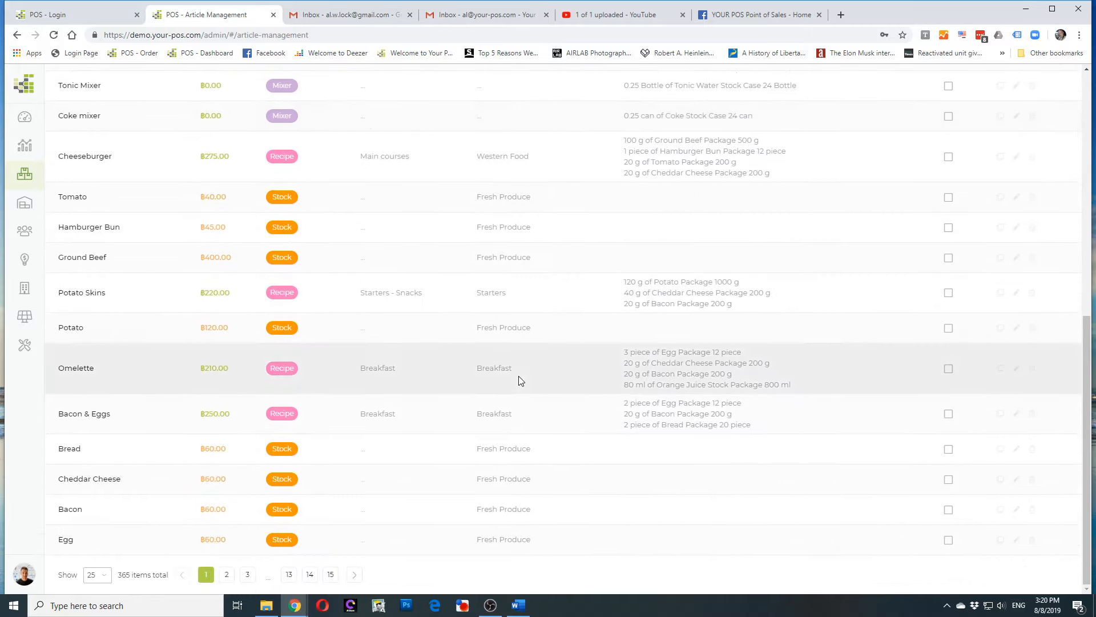
pyautogui.click(226, 574)
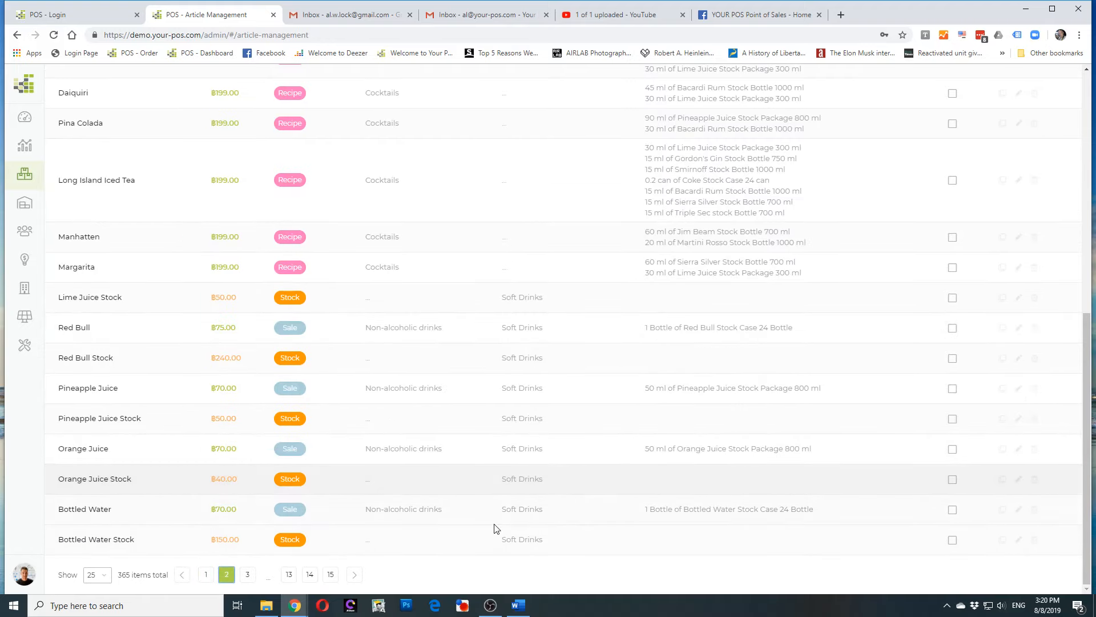
pyautogui.scroll(8, 649, 482)
pyautogui.scroll(-3, 639, 483)
pyautogui.scroll(-5, 633, 484)
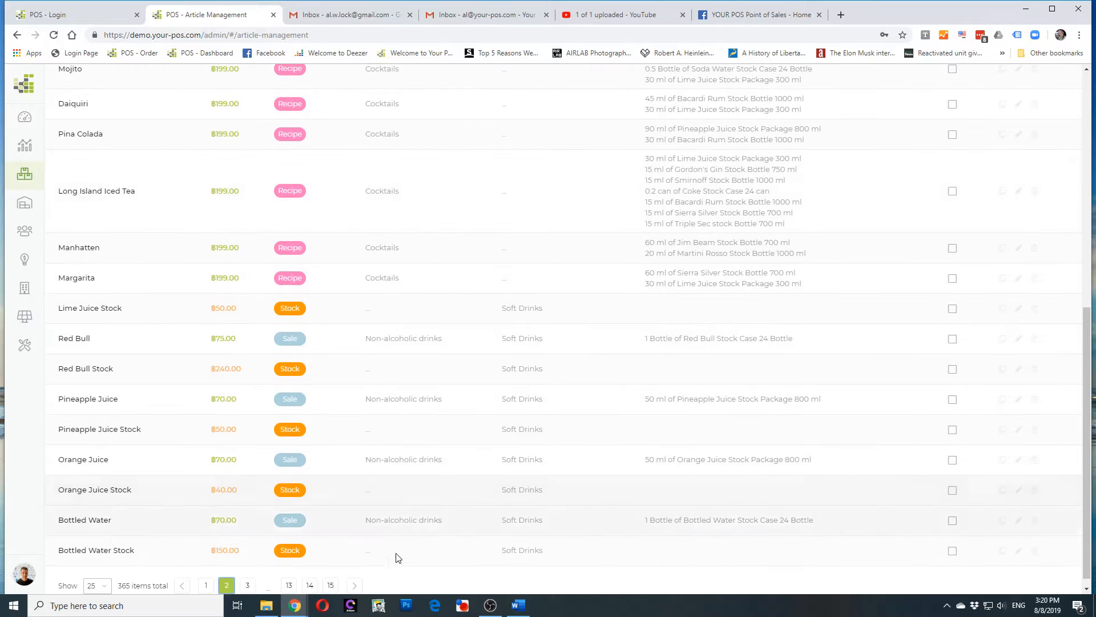
pyautogui.click(328, 581)
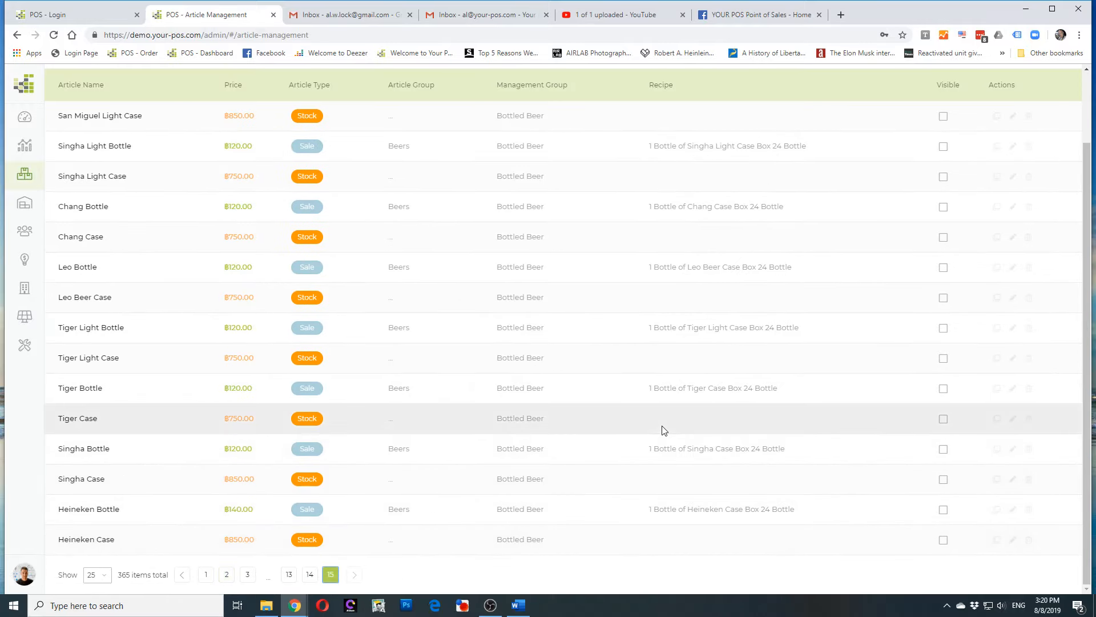
pyautogui.scroll(2, 661, 428)
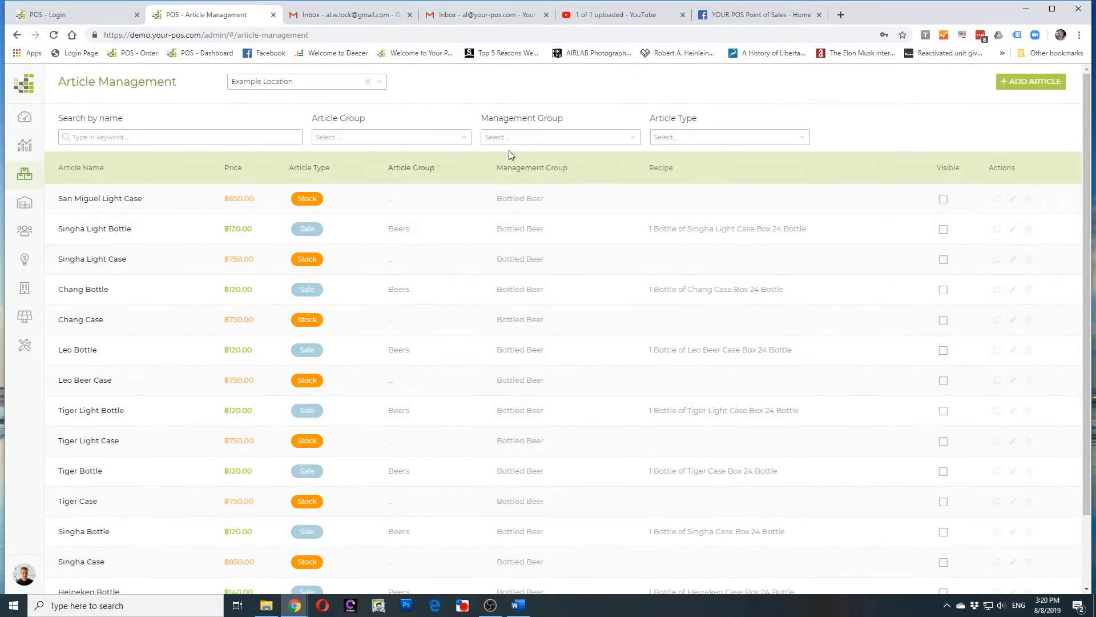
# - Filter the articles by the Bottled Beer management group and go to the second page of the list
pyautogui.click(465, 140)
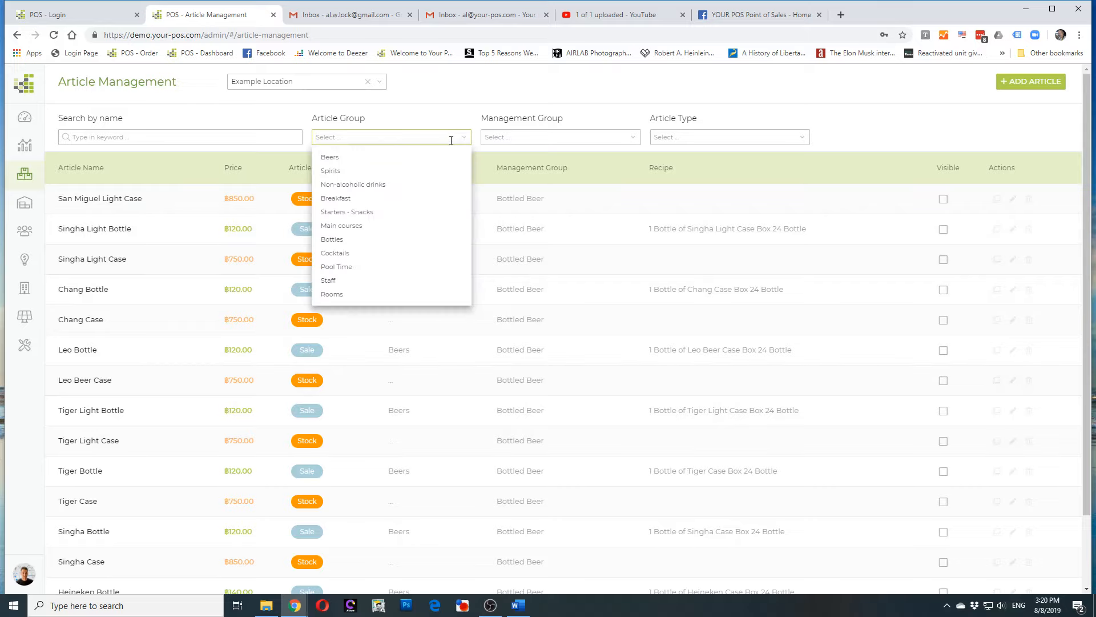
pyautogui.click(576, 136)
pyautogui.click(523, 158)
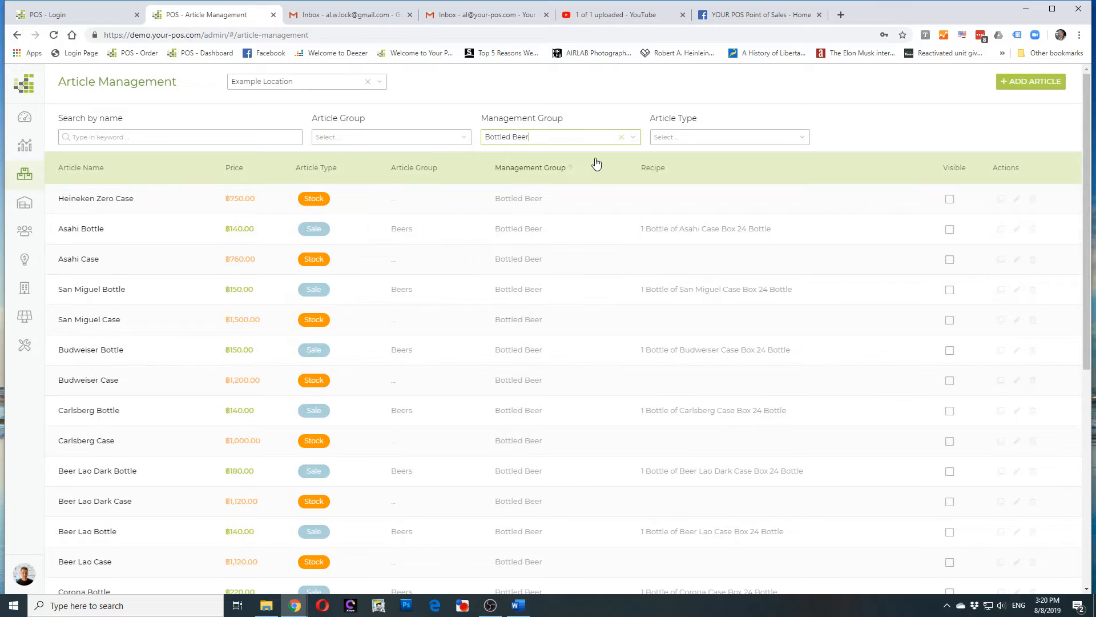
pyautogui.scroll(-7, 768, 291)
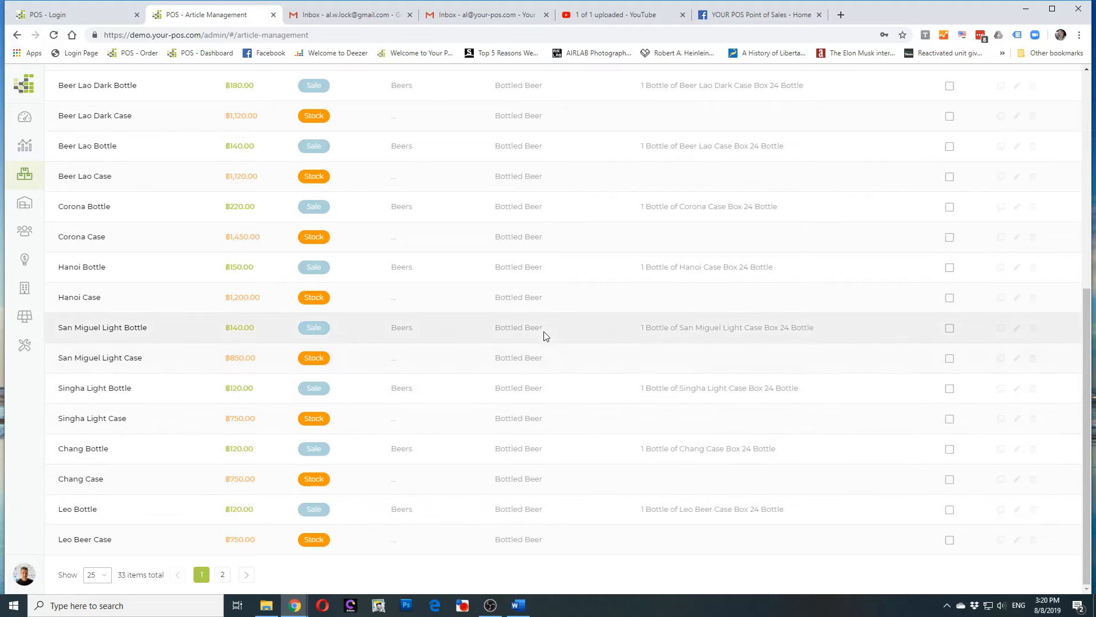
pyautogui.click(223, 575)
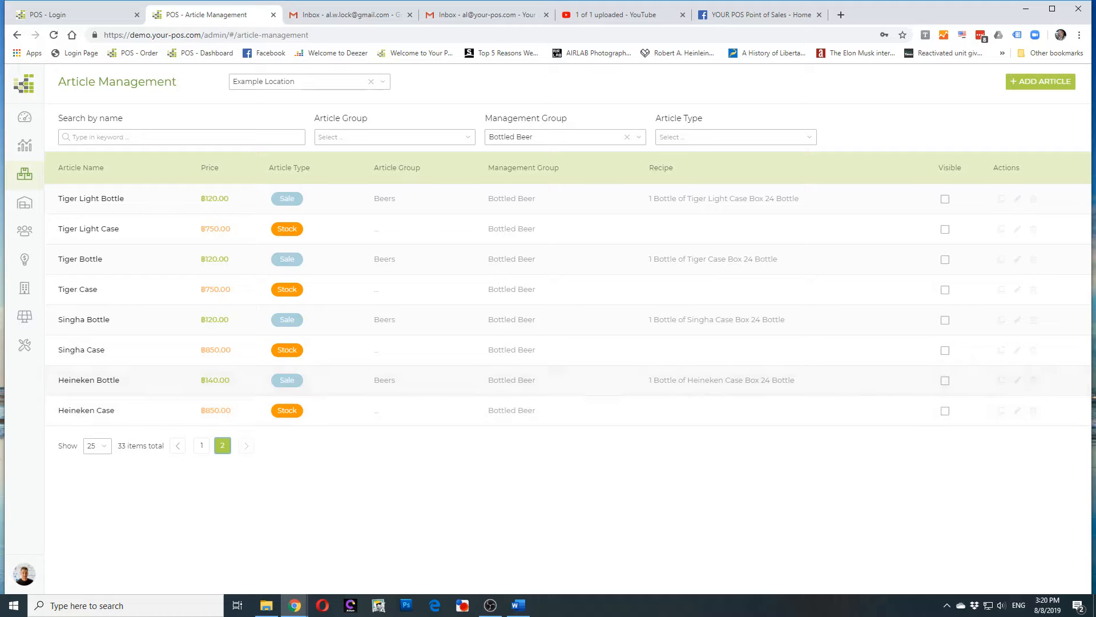
# - Make Heineken Bottle visible at Example Location, set its selling price to ฿120 and save the article
pyautogui.click(945, 380)
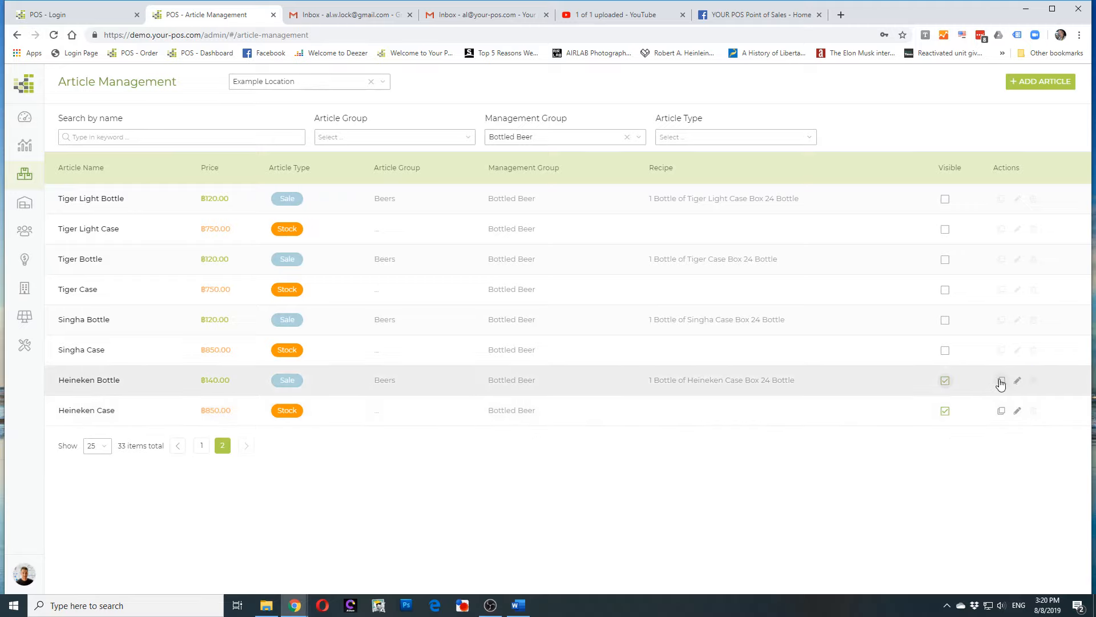
pyautogui.click(1018, 381)
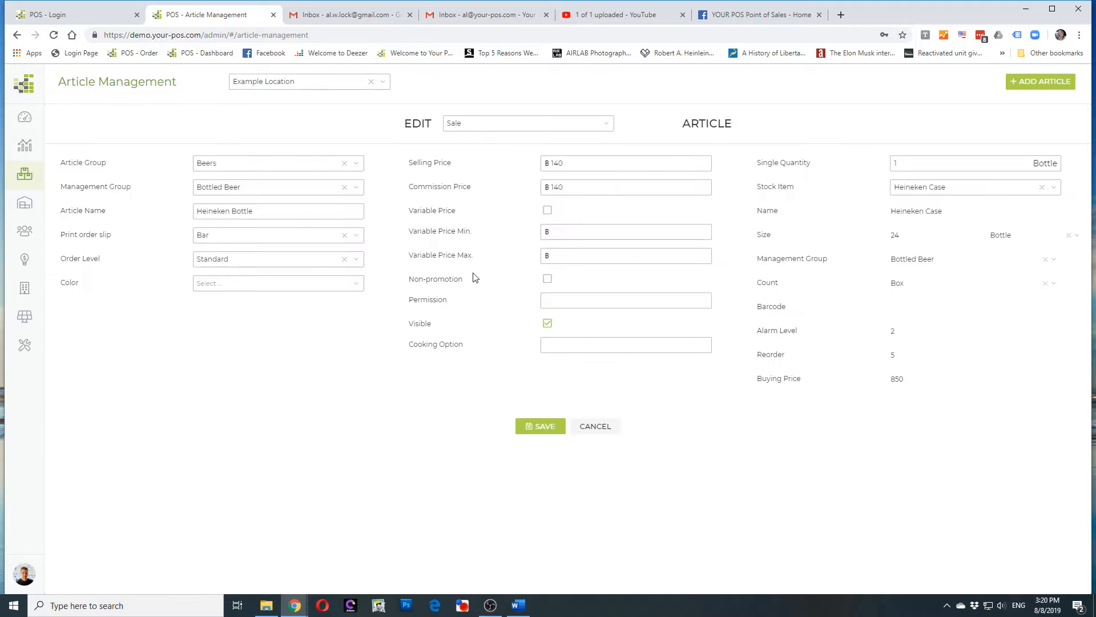
pyautogui.moveTo(573, 164); pyautogui.dragTo(554, 176)
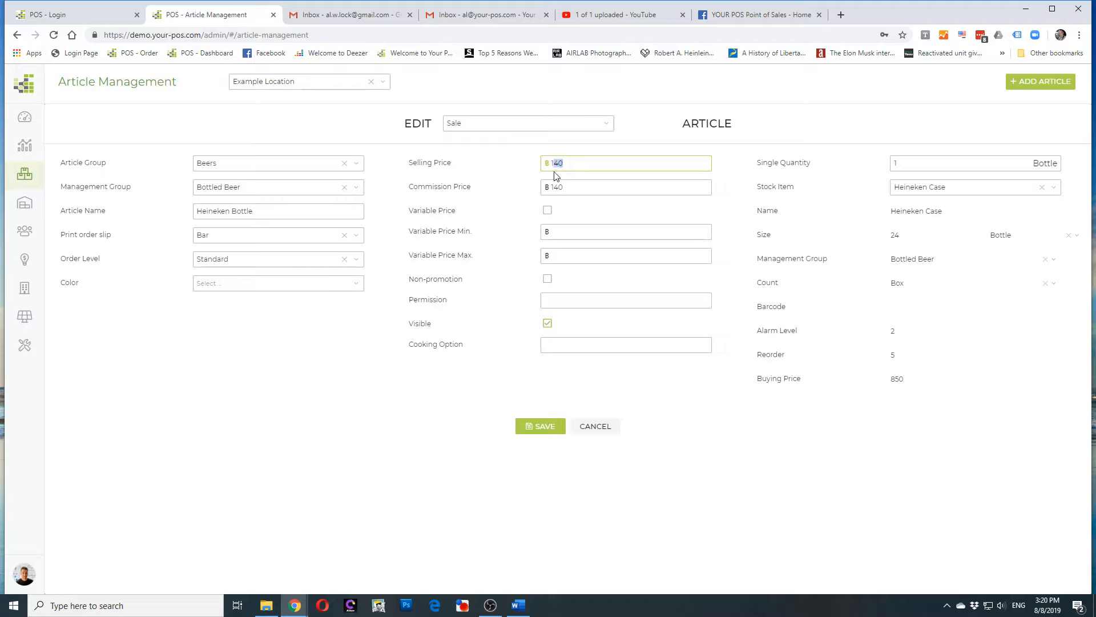
pyautogui.write('2')
pyautogui.click(547, 434)
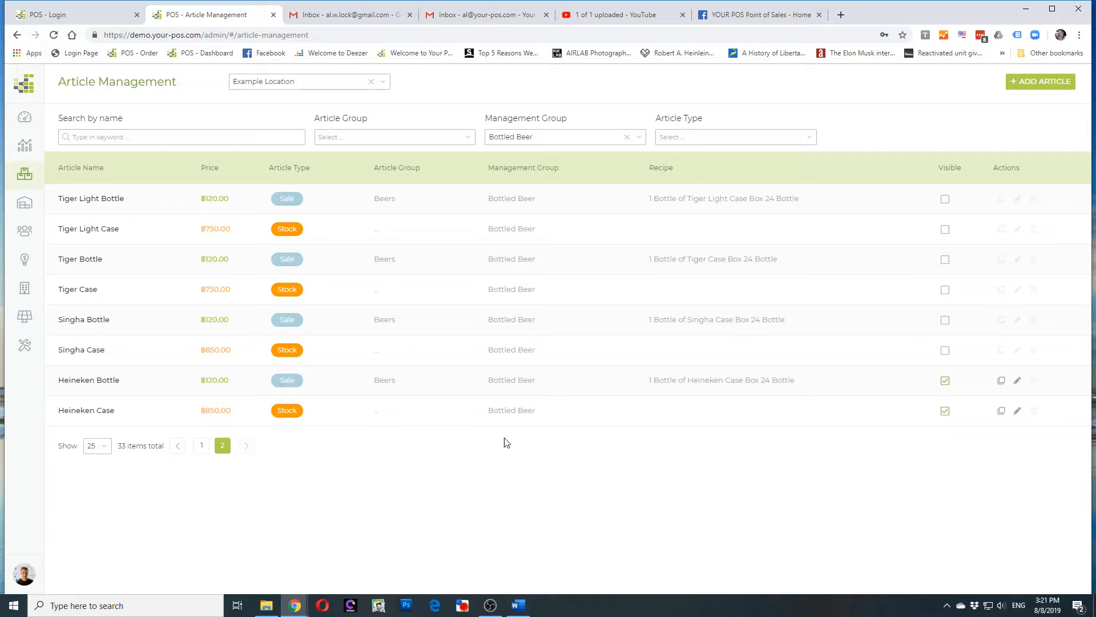
# - Set the buying price of the Heineken Case stock article to 768 and save it
pyautogui.click(1018, 411)
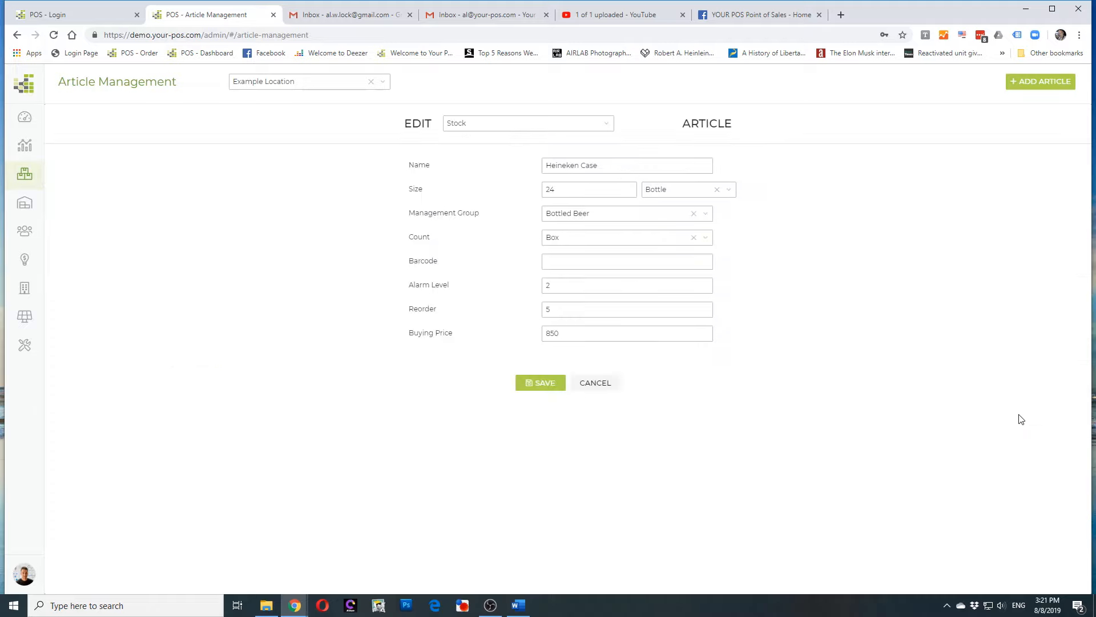
pyautogui.moveTo(575, 338); pyautogui.dragTo(494, 333)
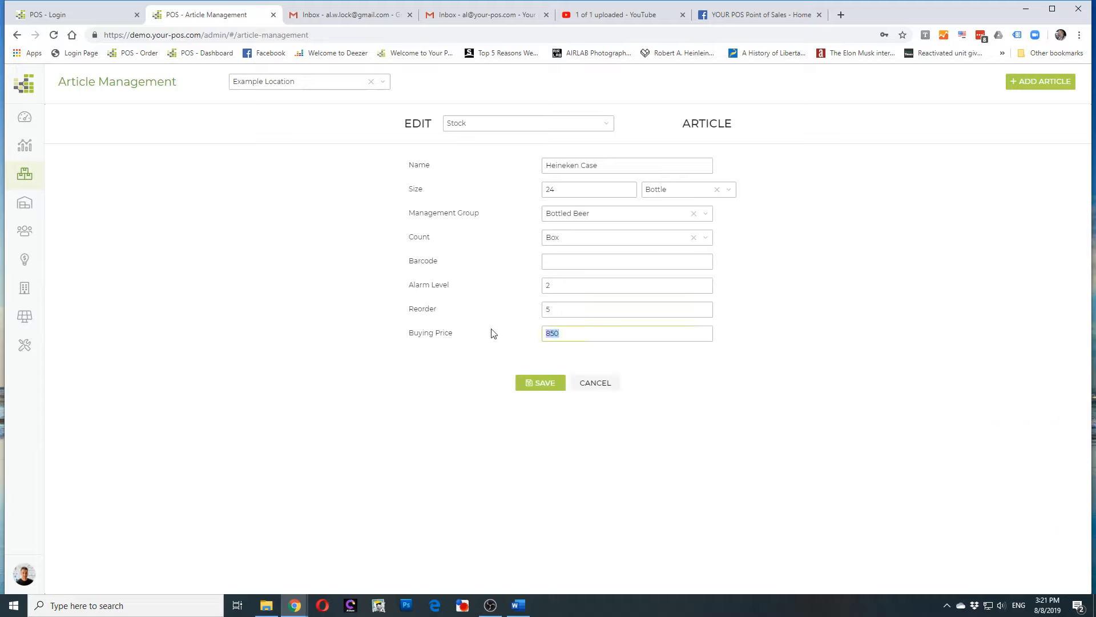
pyautogui.write('768')
pyautogui.click(551, 384)
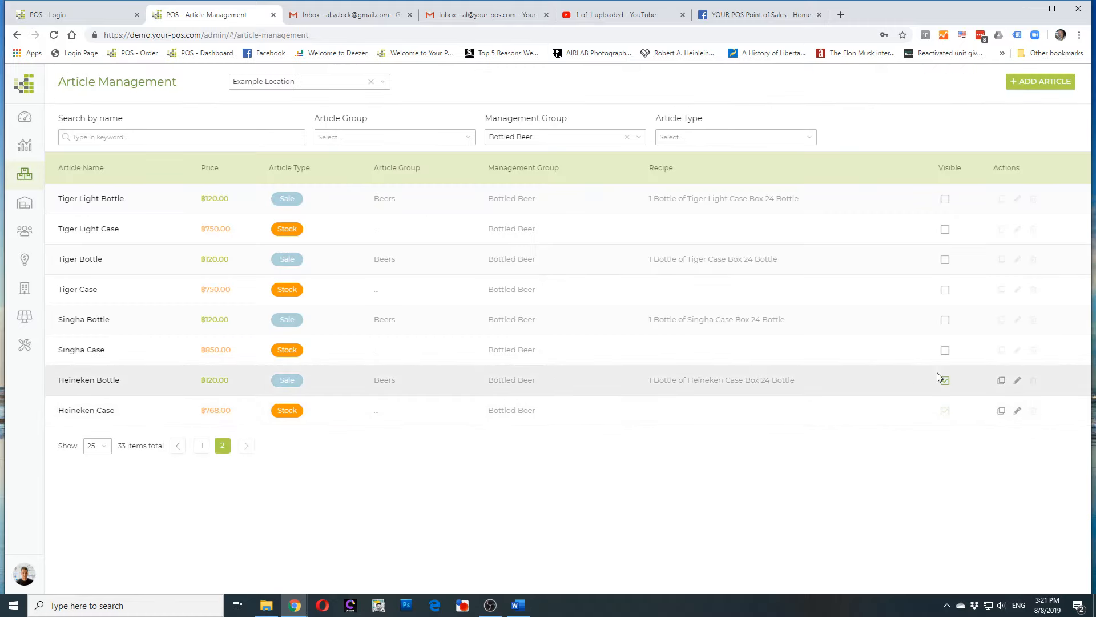
# - Make Singha Bottle visible at Example Location, clear its commission price and save the article
pyautogui.click(947, 322)
pyautogui.click(1017, 319)
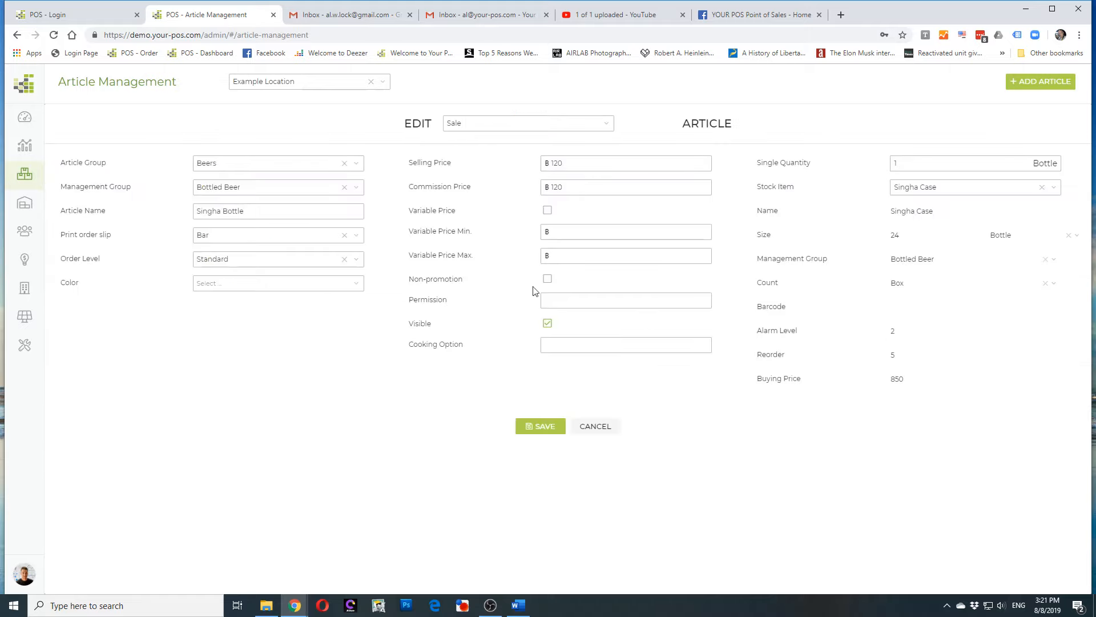
pyautogui.moveTo(571, 185); pyautogui.dragTo(495, 193)
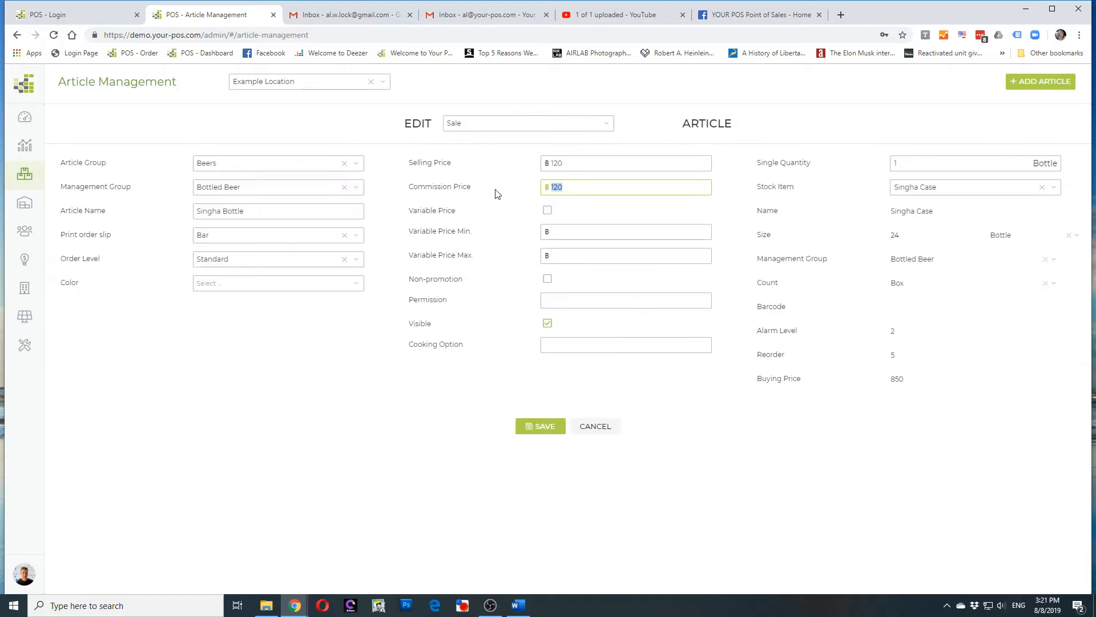
pyautogui.press('BackSpace')
pyautogui.click(557, 426)
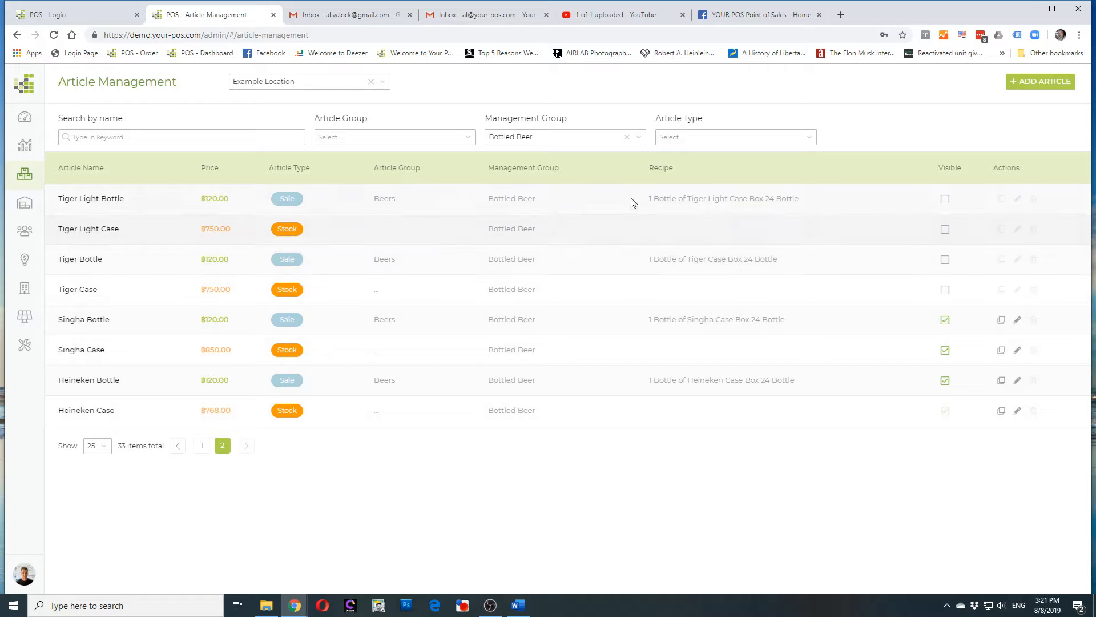
# - Filter the articles by the Draft Beer, Alcopop and Soft Drinks management groups in turn
pyautogui.click(640, 137)
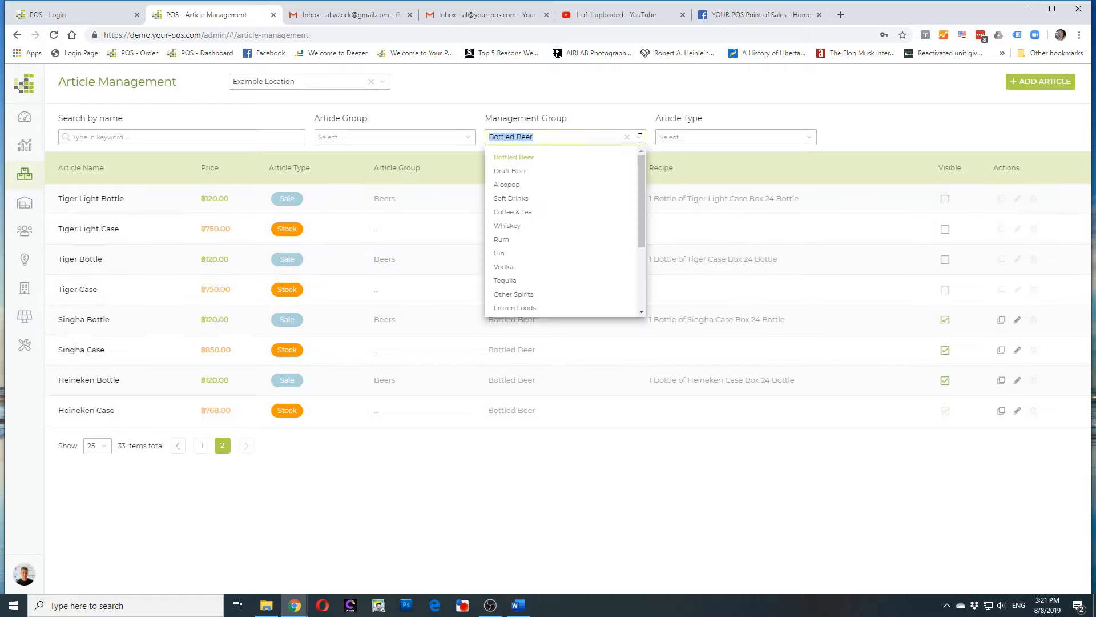
pyautogui.click(528, 170)
pyautogui.click(639, 137)
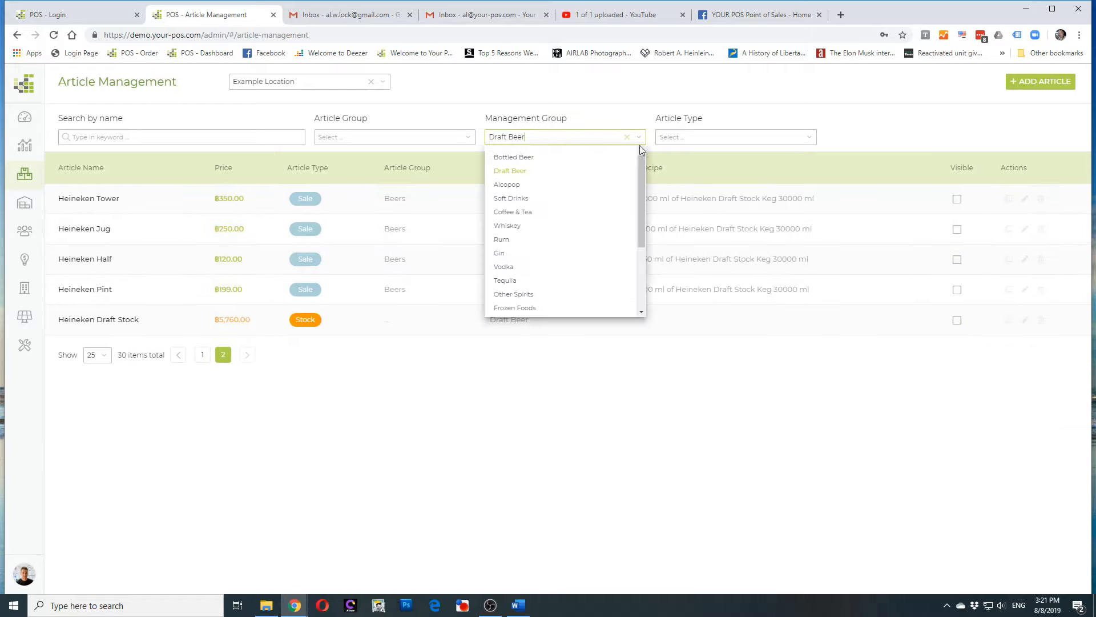
pyautogui.click(541, 186)
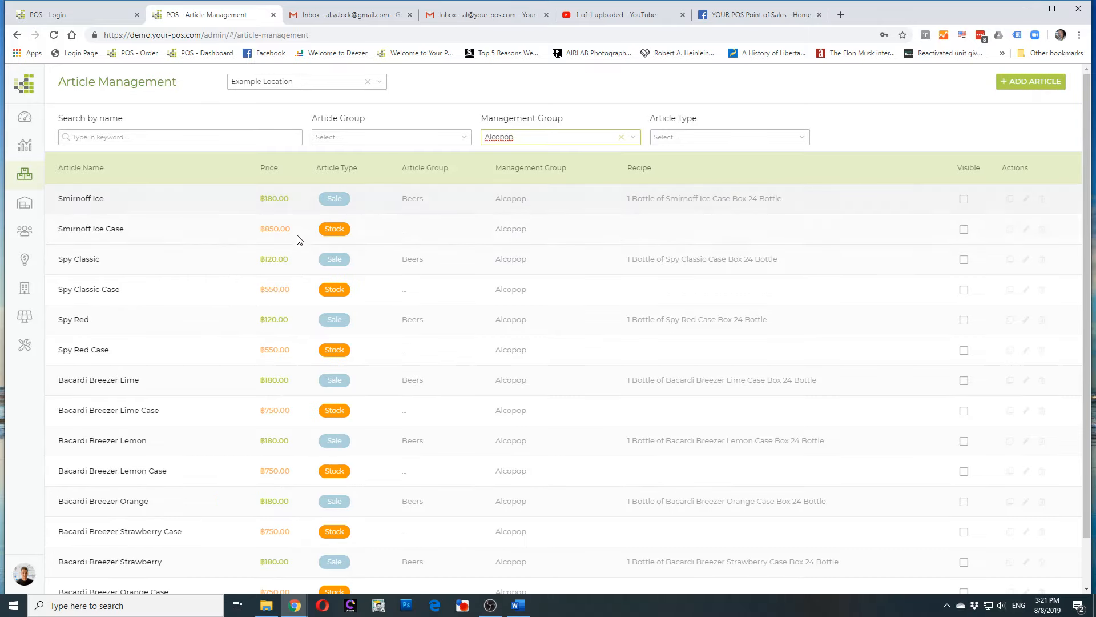
pyautogui.click(637, 137)
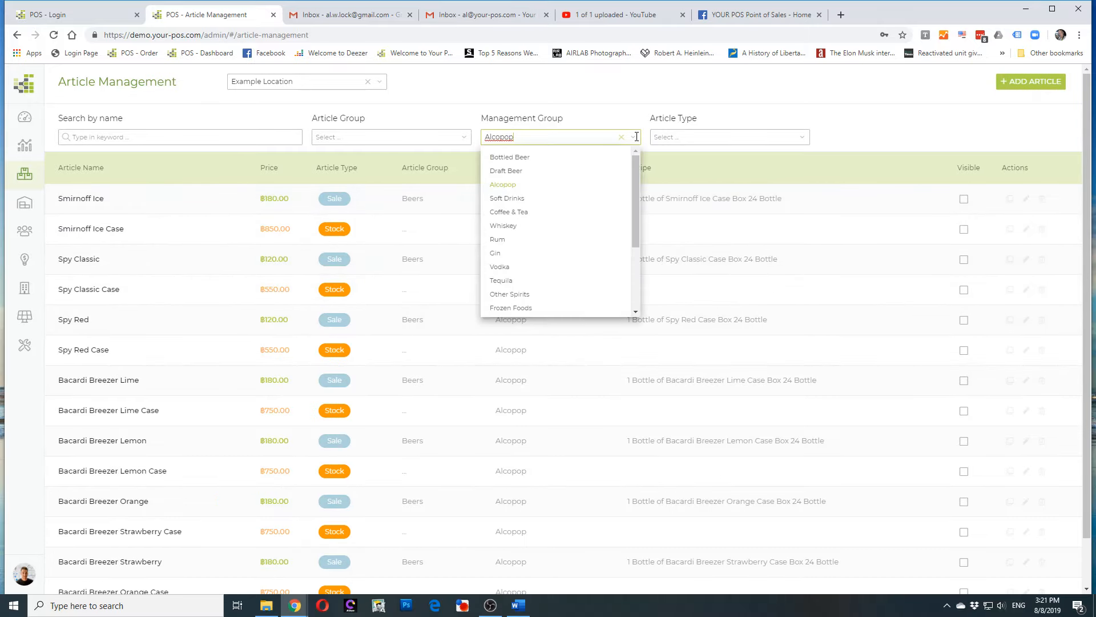
pyautogui.click(546, 200)
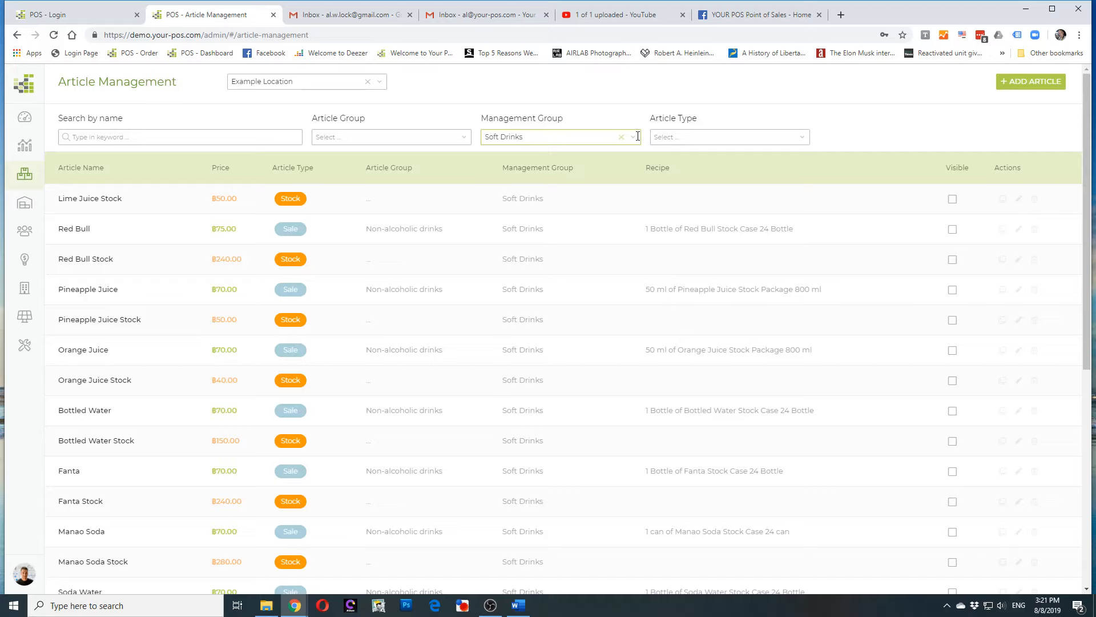
# - Look through the remaining management group options and clear the management group filter
pyautogui.click(636, 137)
pyautogui.scroll(-4, 588, 235)
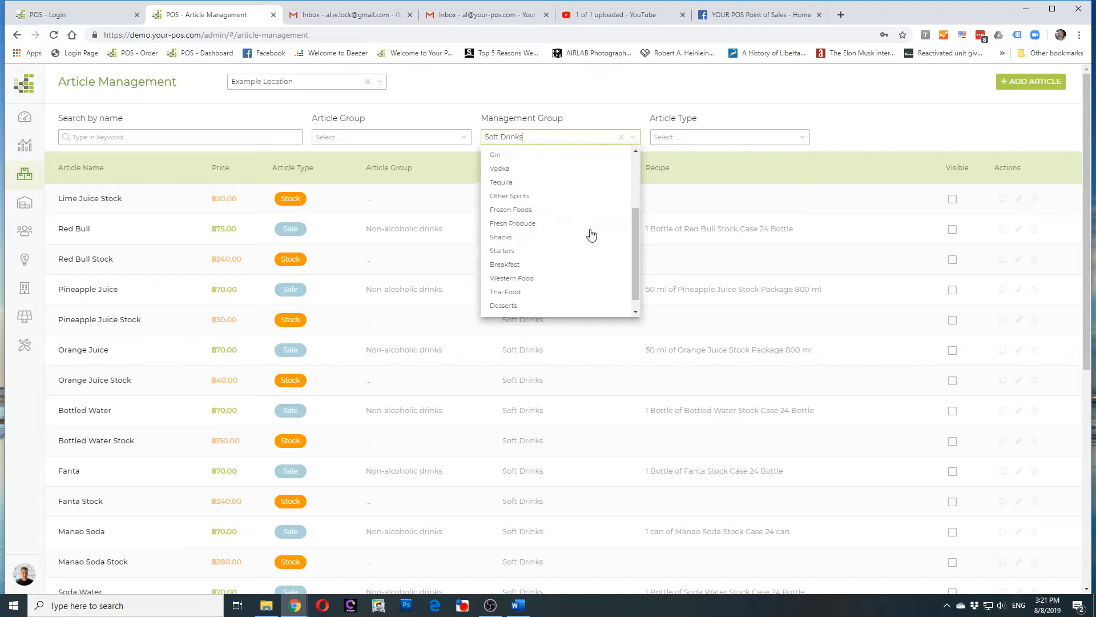
pyautogui.scroll(-3, 590, 233)
pyautogui.scroll(3, 628, 236)
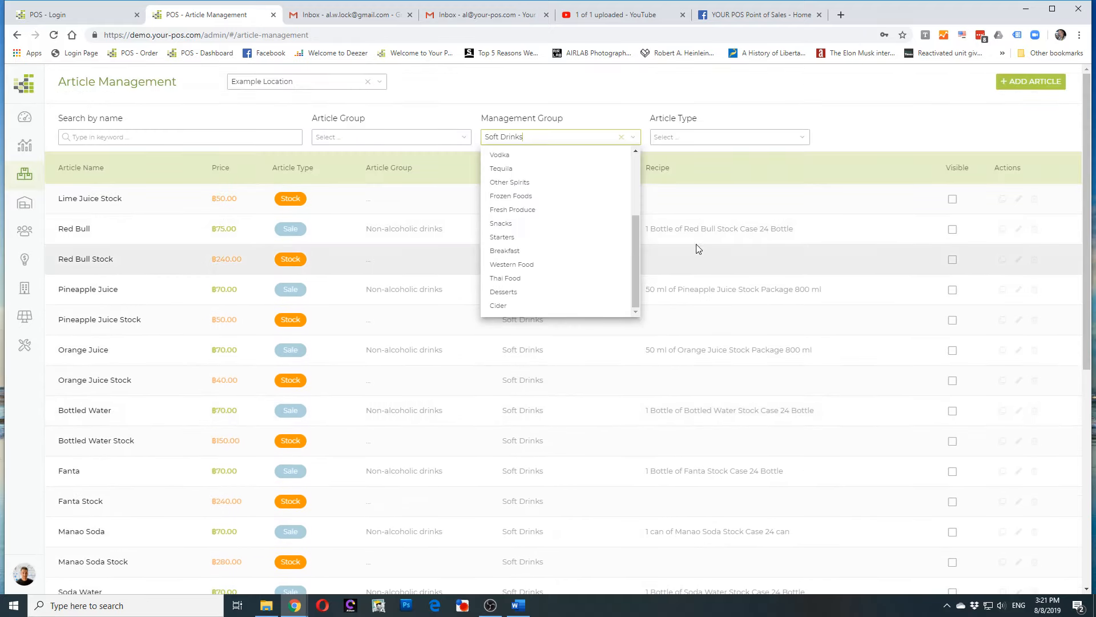
pyautogui.click(604, 121)
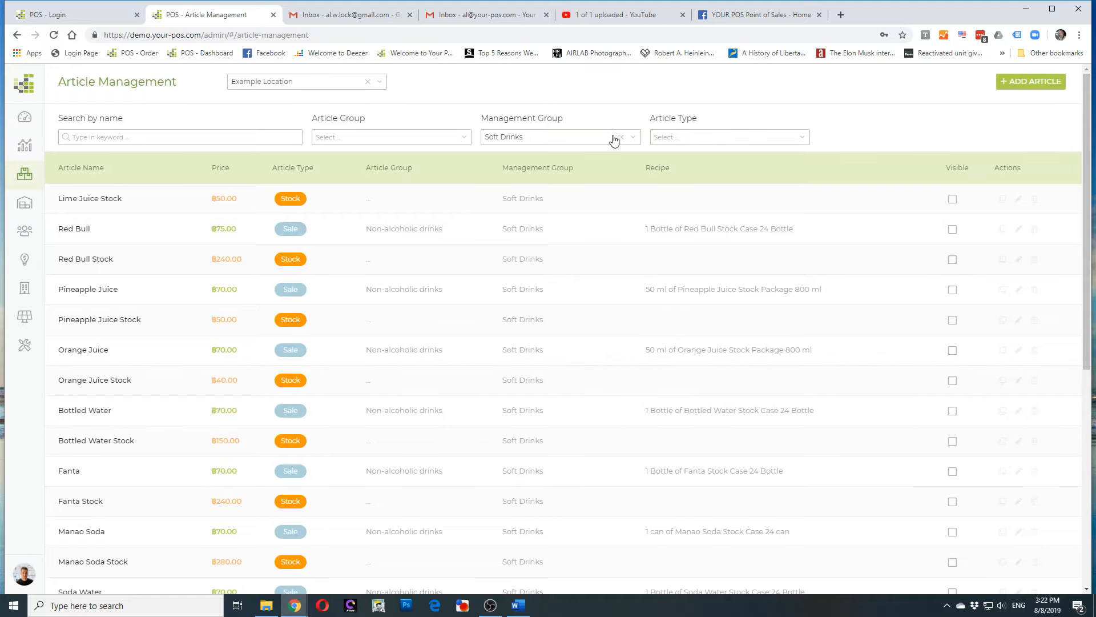
pyautogui.click(620, 137)
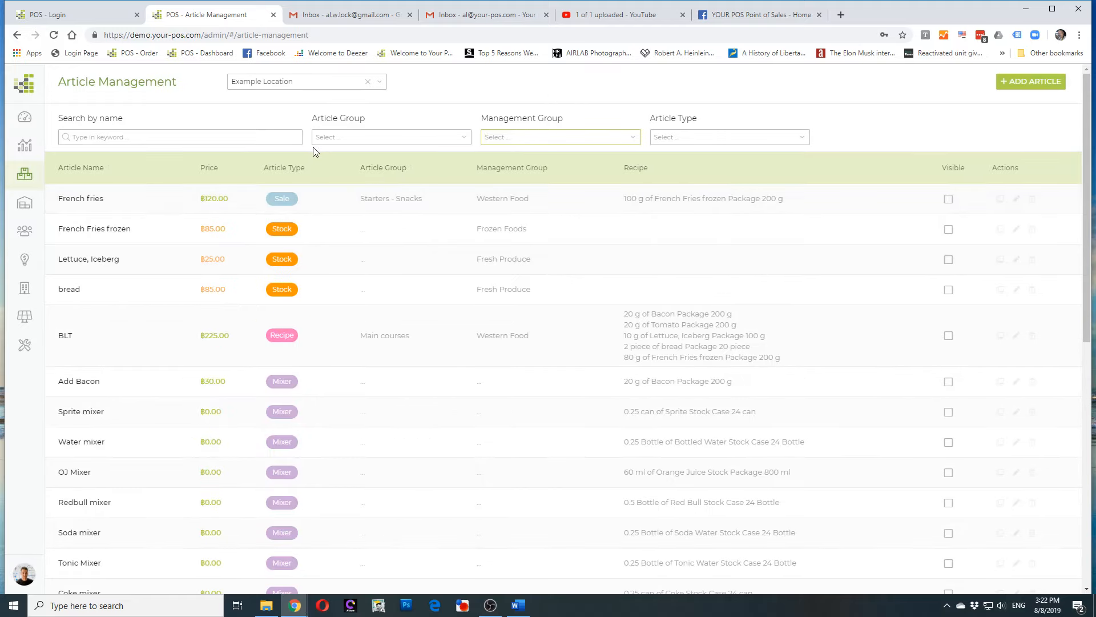
# - Check the selectable locations, leaving Example Location selected, and open the Staff Management list
pyautogui.click(366, 83)
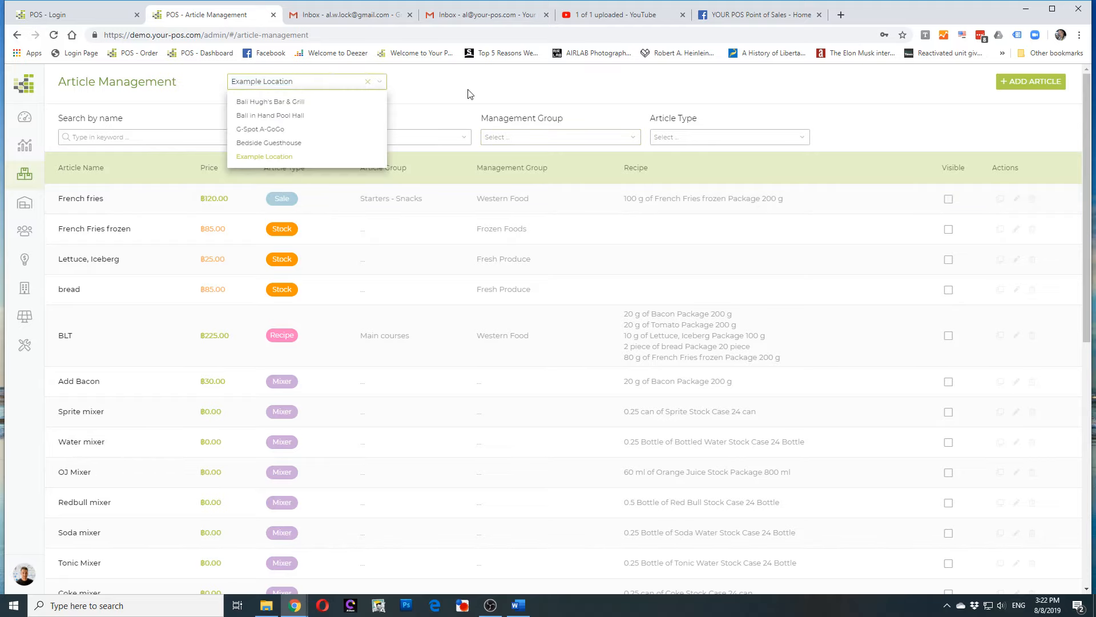
pyautogui.click(394, 94)
pyautogui.moveTo(37, 250)
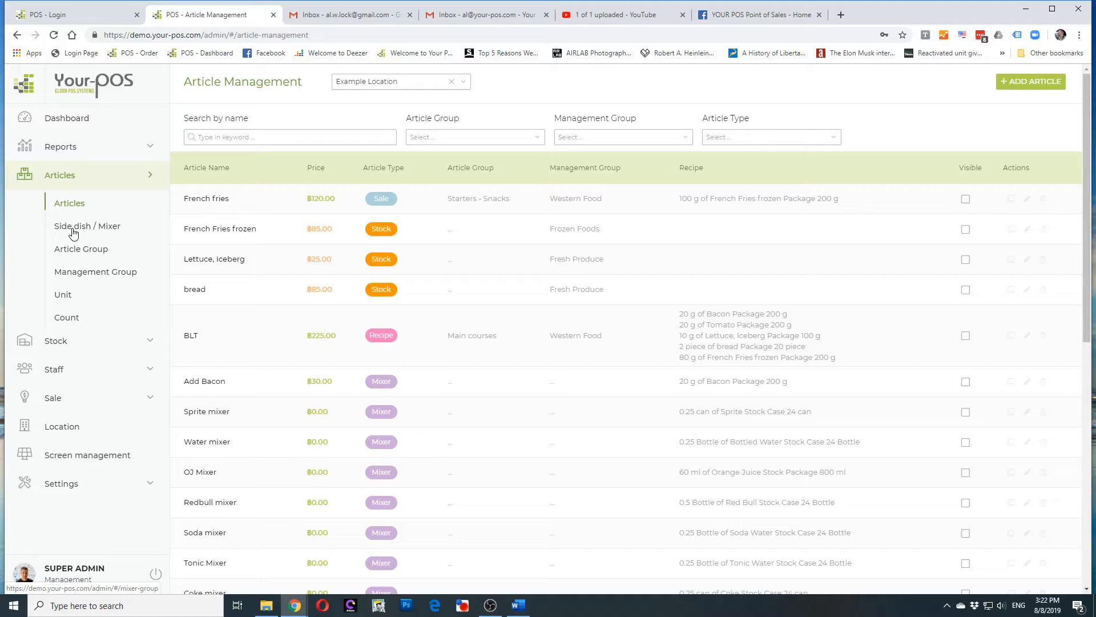
pyautogui.click(63, 344)
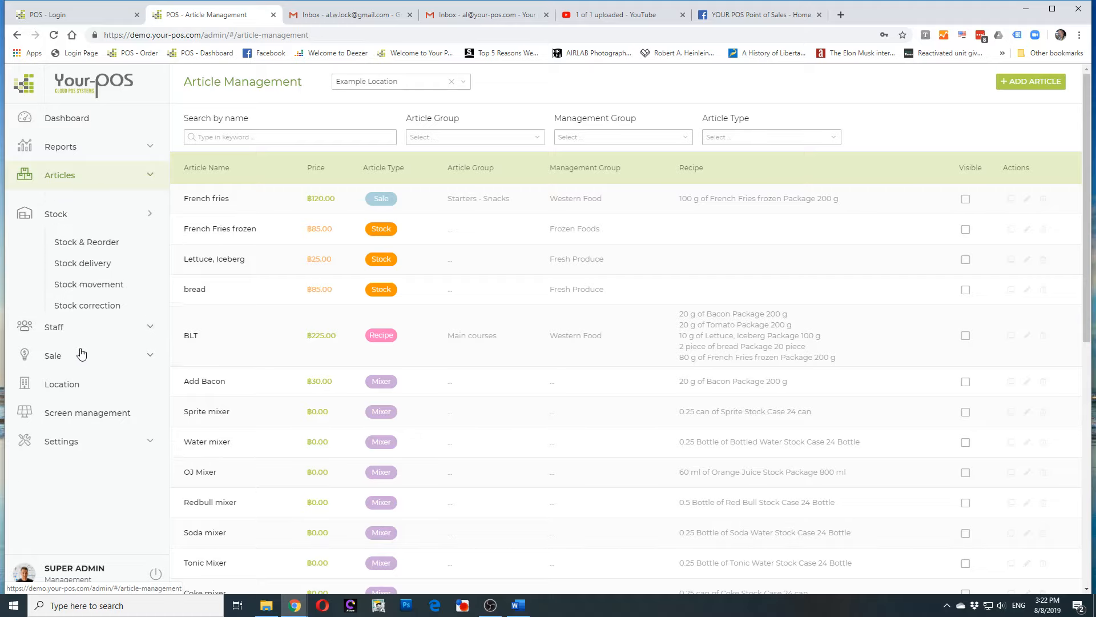
pyautogui.click(53, 325)
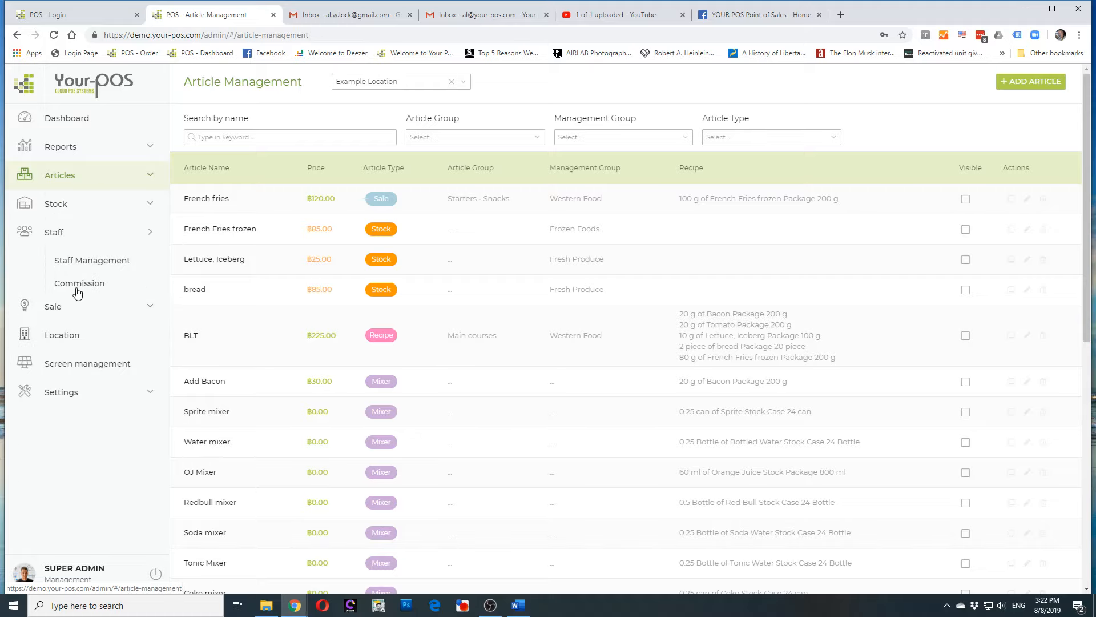
pyautogui.click(85, 261)
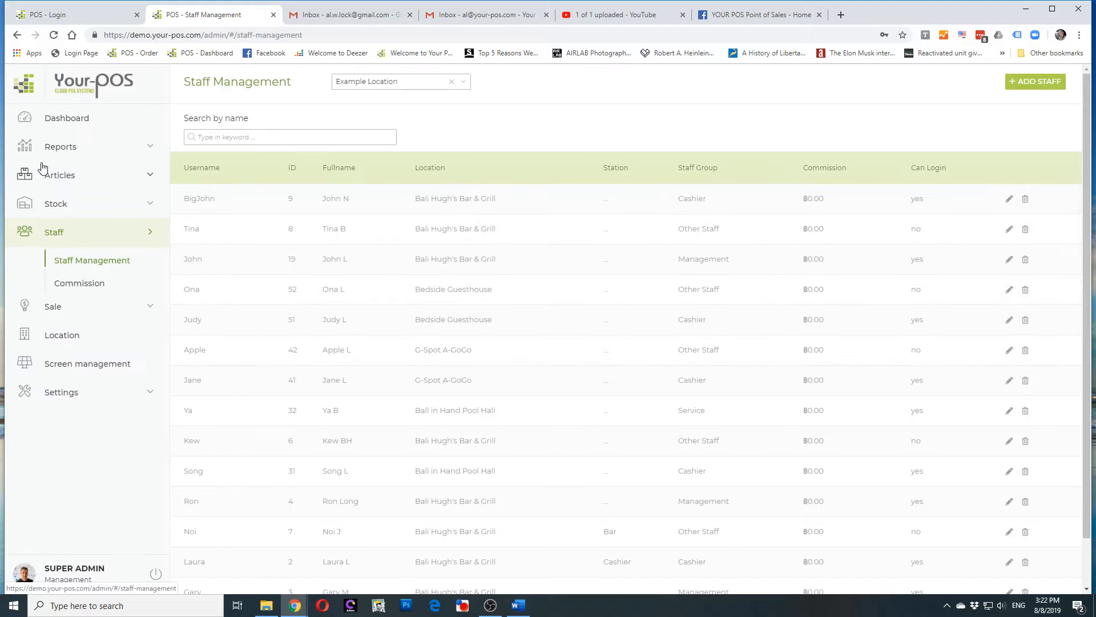
# - Return to the article list, switch the location to Bali Hugh's Bar & Grill and look over its articles
pyautogui.click(46, 175)
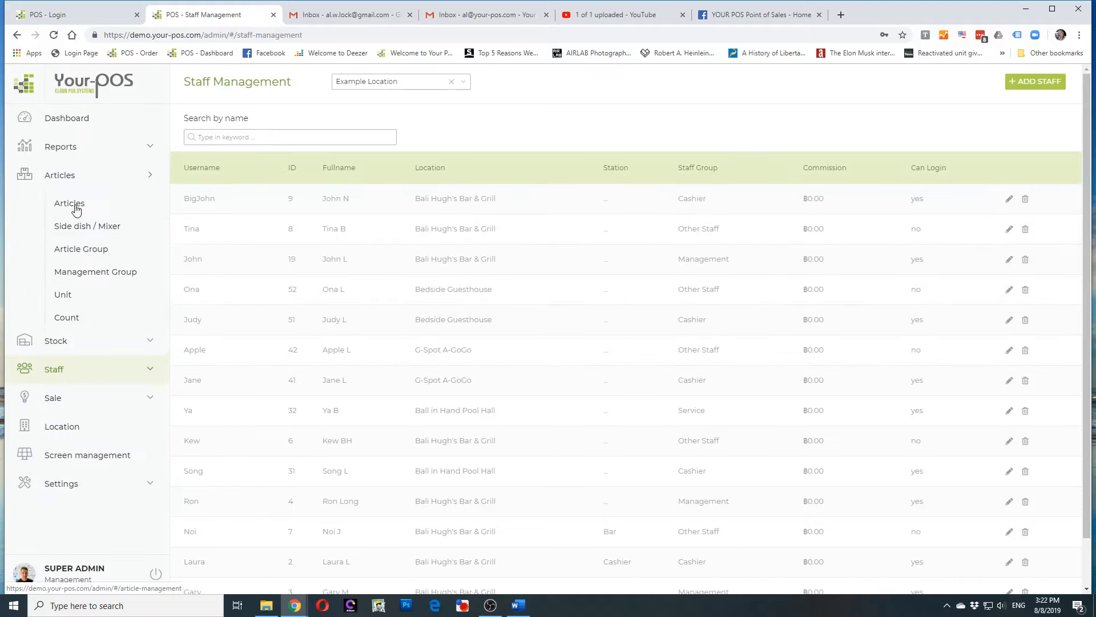
pyautogui.click(77, 202)
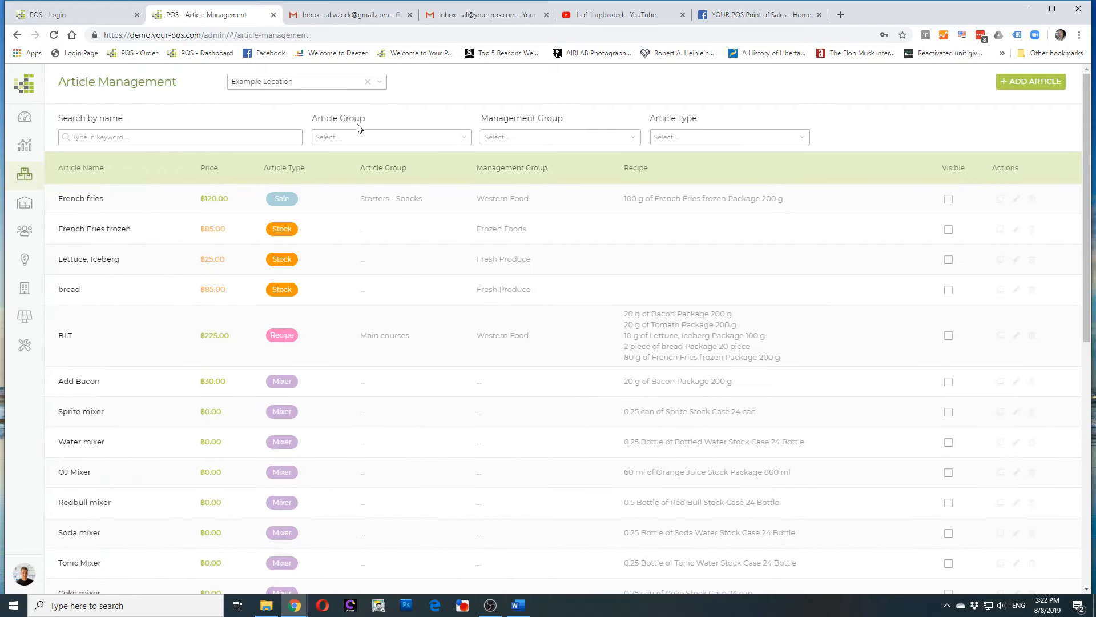
pyautogui.click(344, 89)
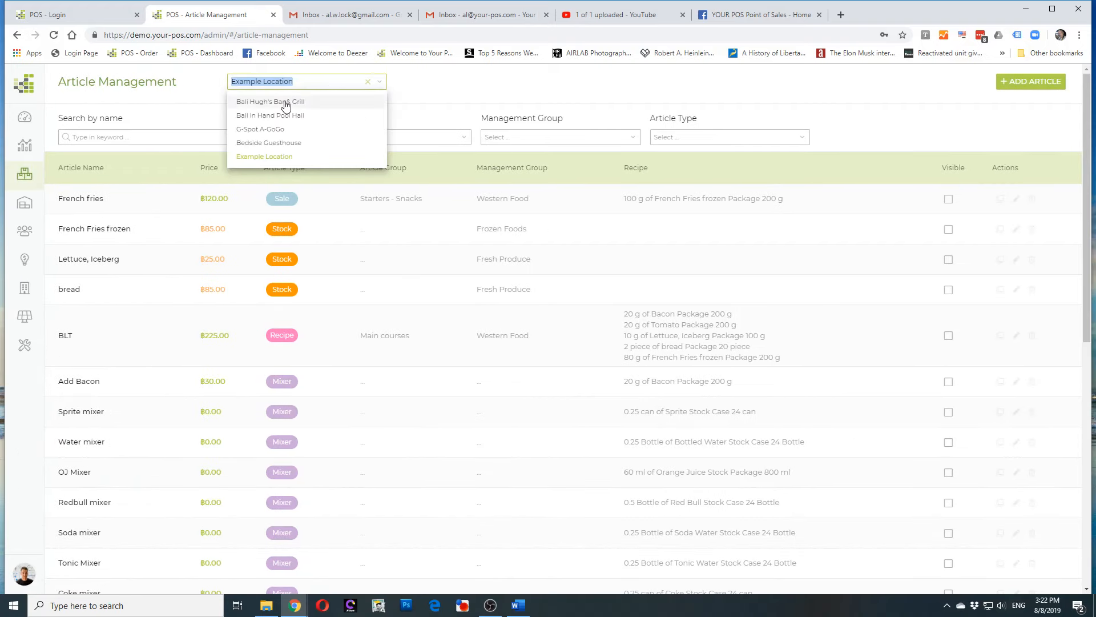
pyautogui.click(285, 104)
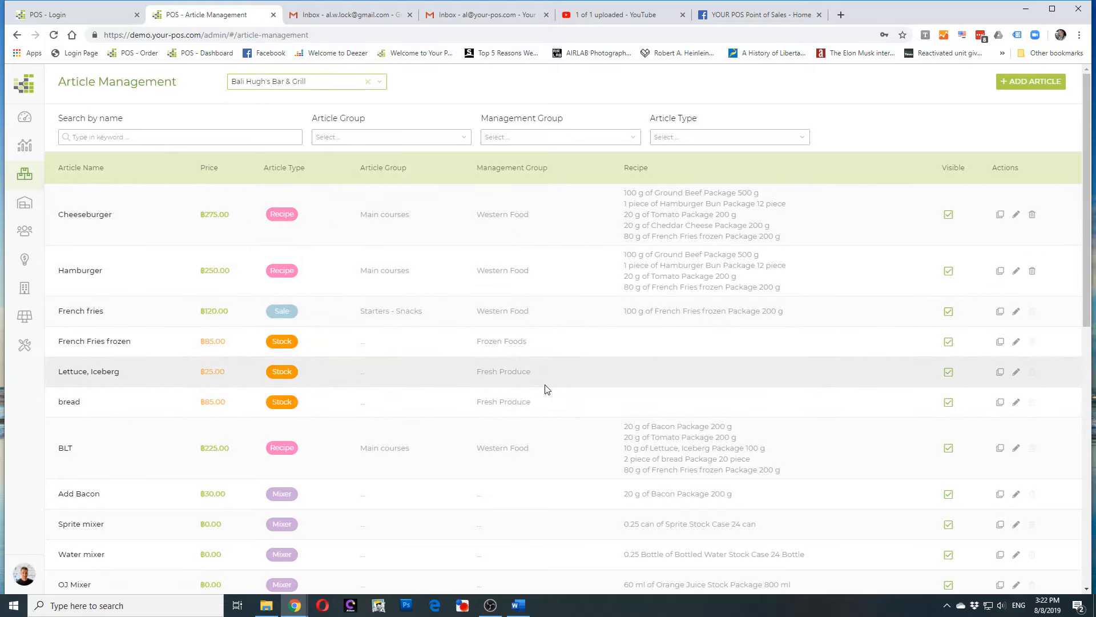
pyautogui.scroll(-3, 545, 389)
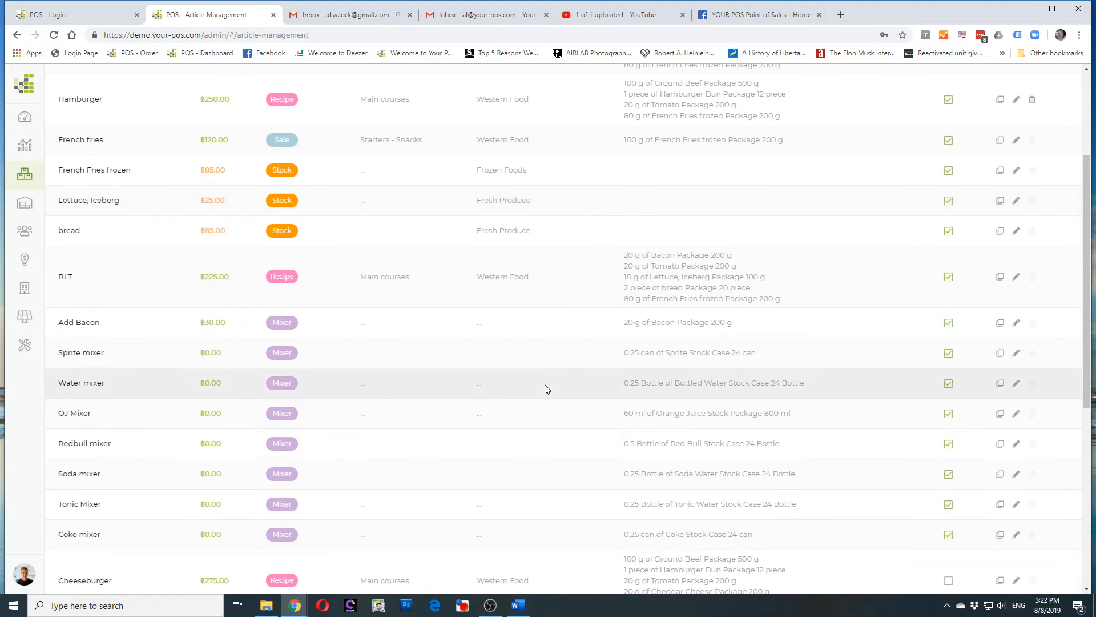
pyautogui.scroll(3, 514, 354)
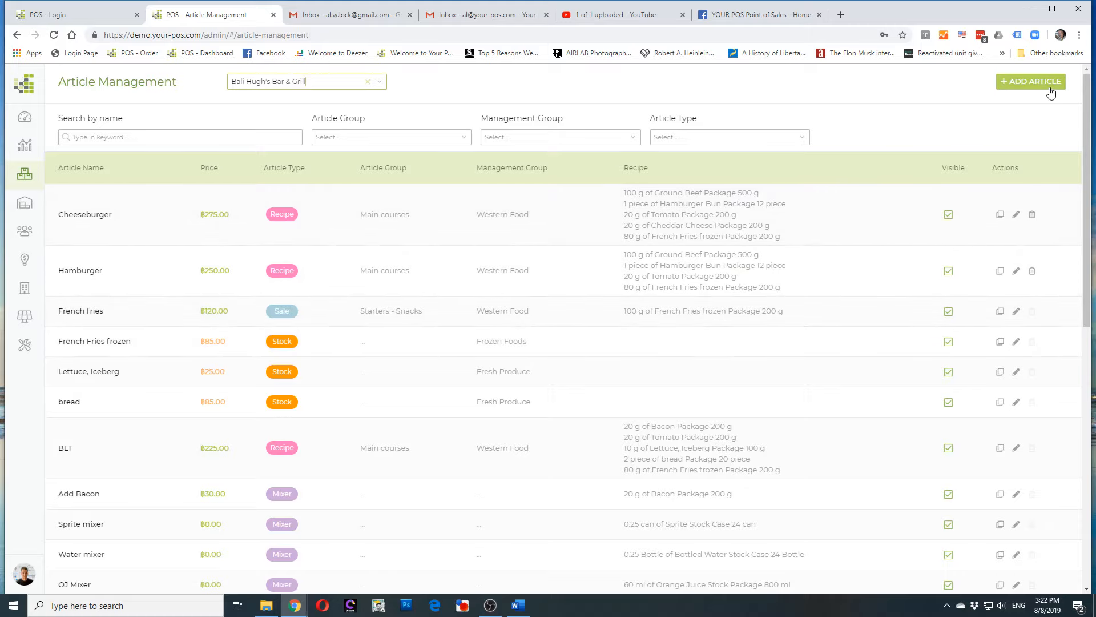
# - Start adding an article, review the available article types and cancel the form
pyautogui.click(1051, 92)
pyautogui.click(497, 130)
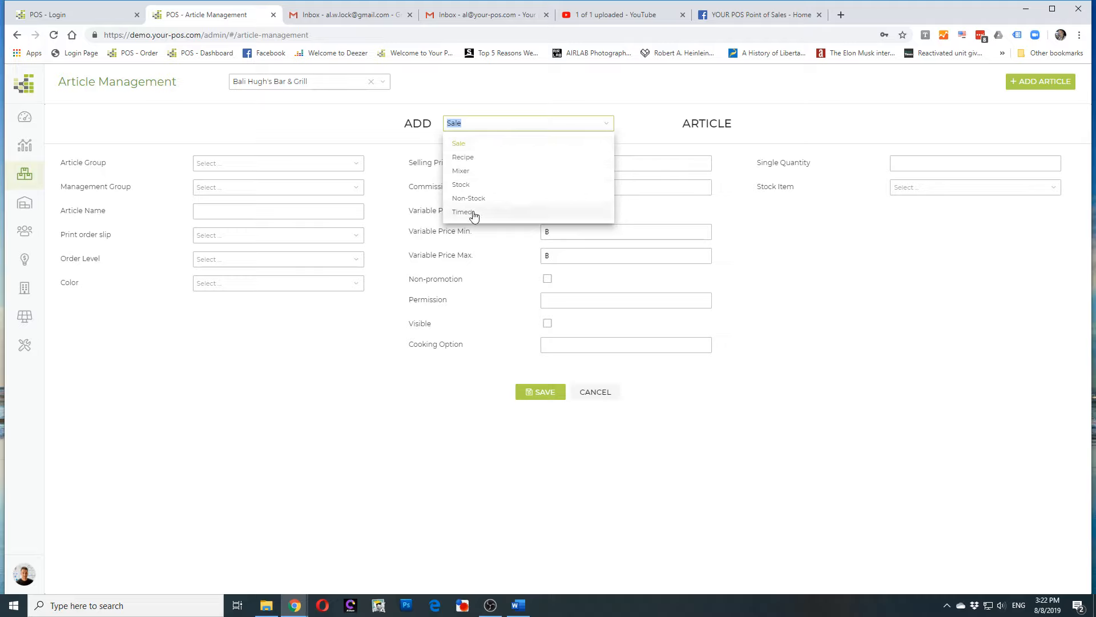
pyautogui.click(650, 111)
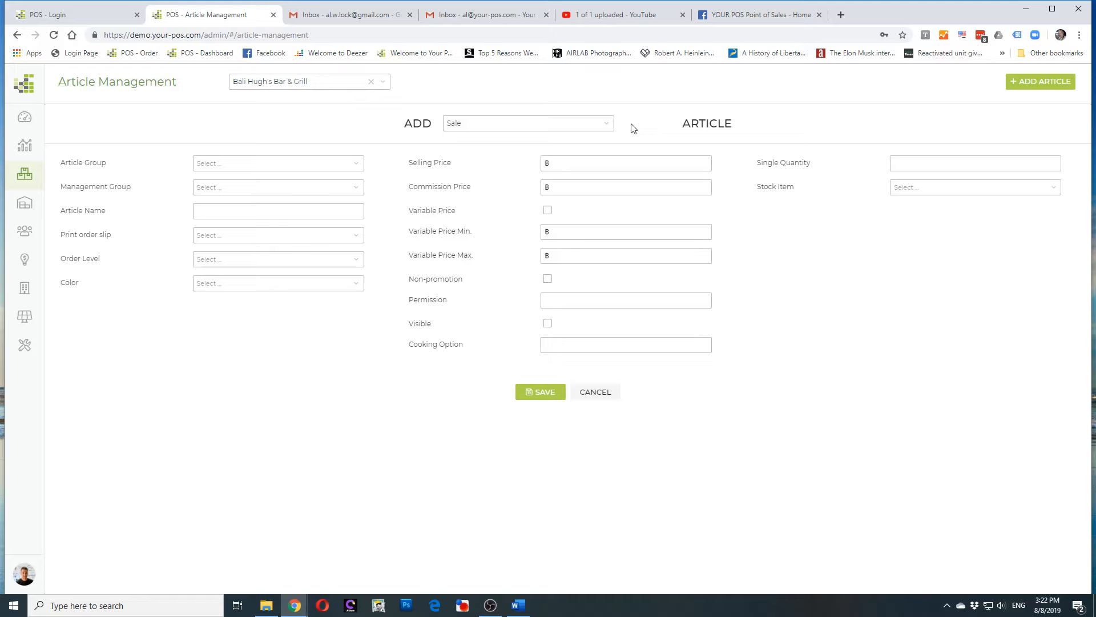
pyautogui.click(605, 392)
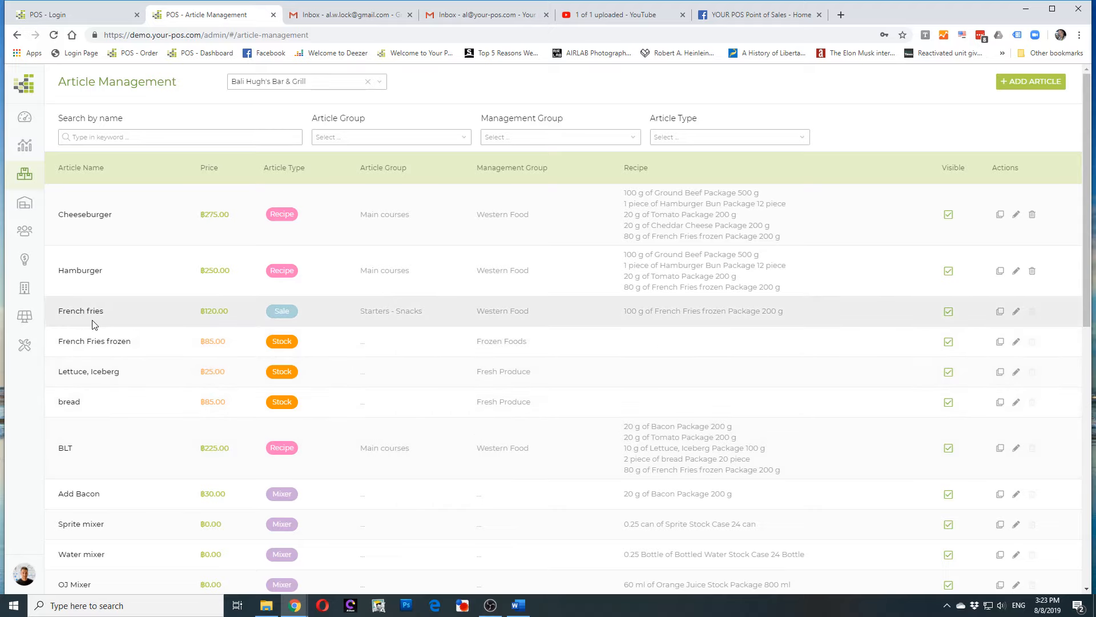
# - Start adding a location, examine which locations its products can be copied from, and cancel the form
pyautogui.moveTo(22, 294)
pyautogui.click(64, 417)
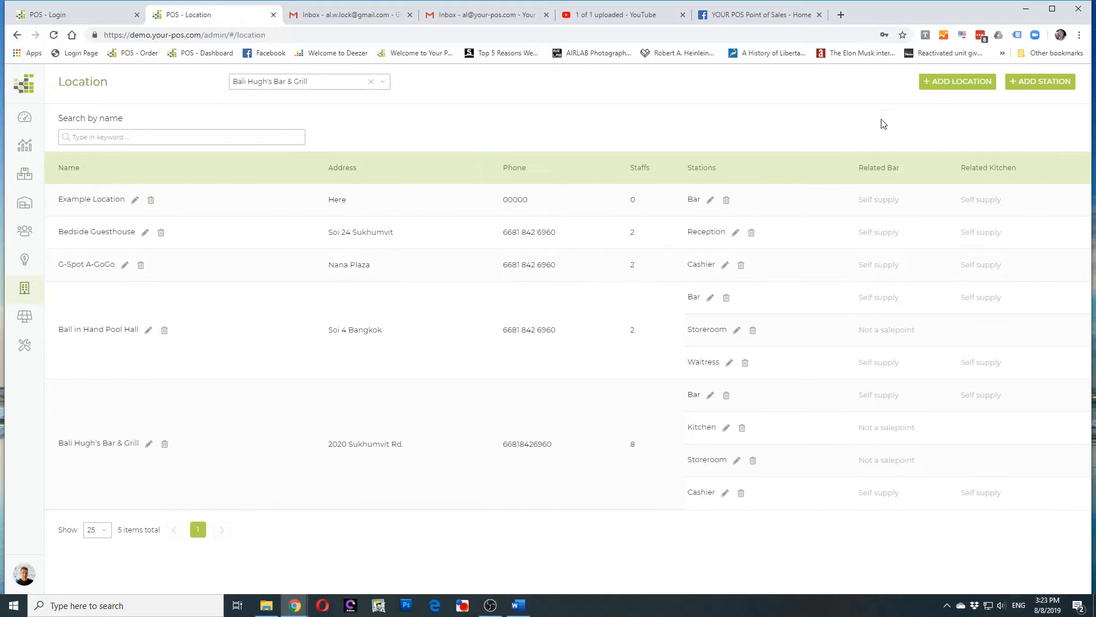
pyautogui.click(988, 85)
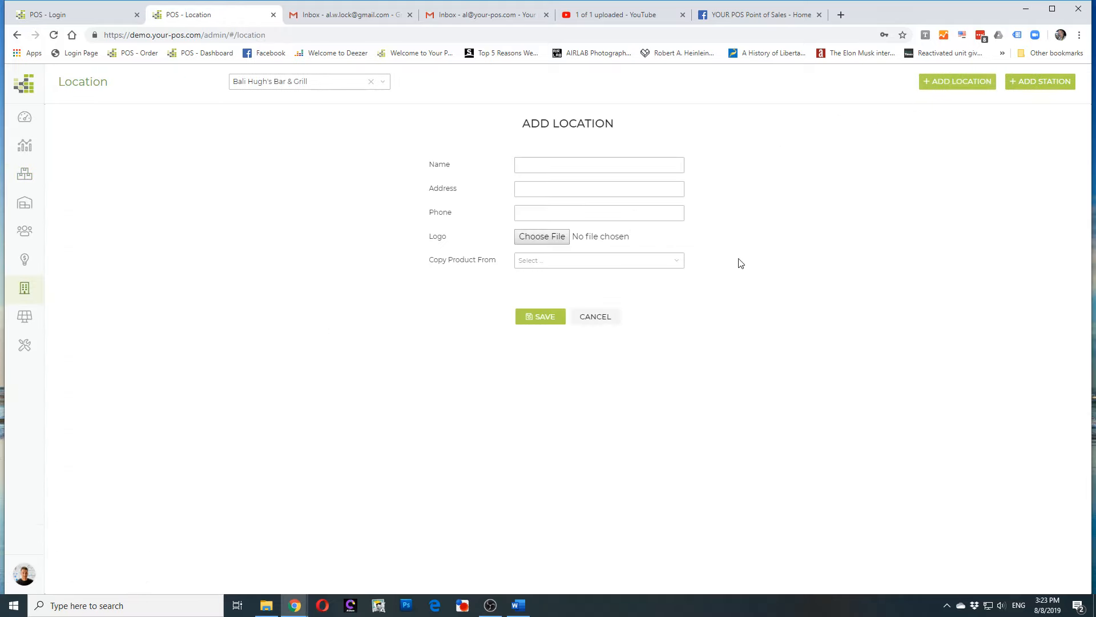
pyautogui.click(576, 266)
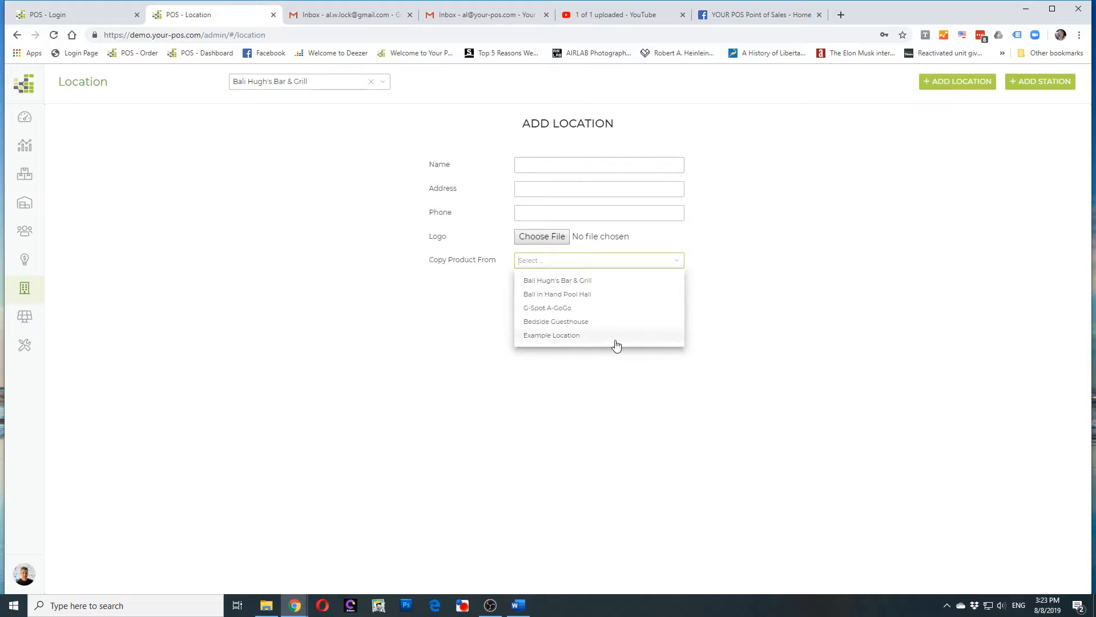
pyautogui.click(765, 289)
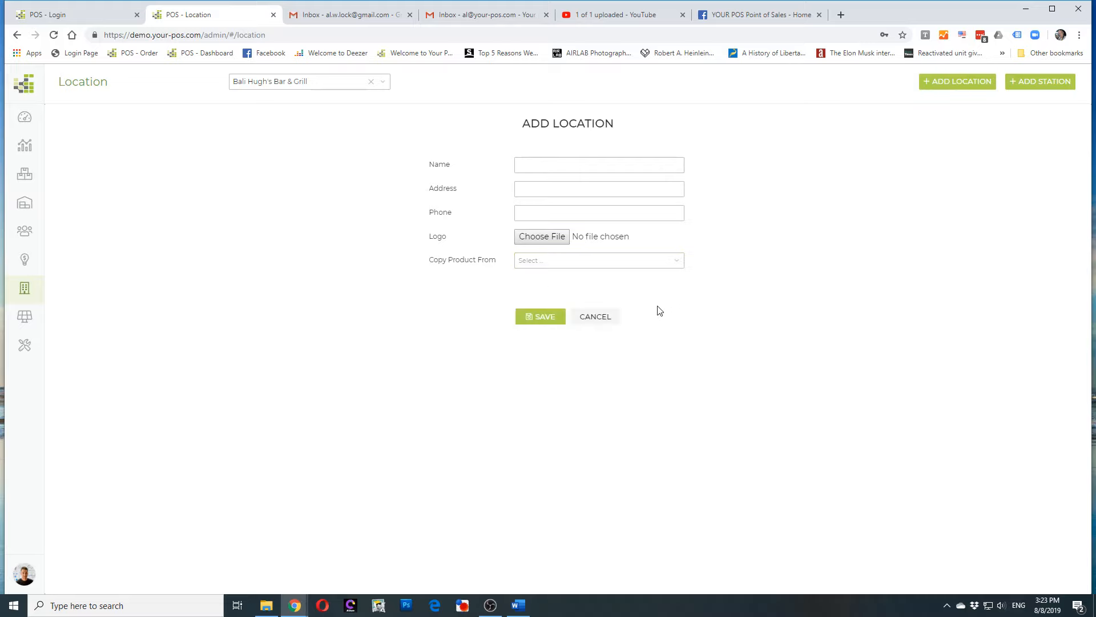
pyautogui.click(595, 315)
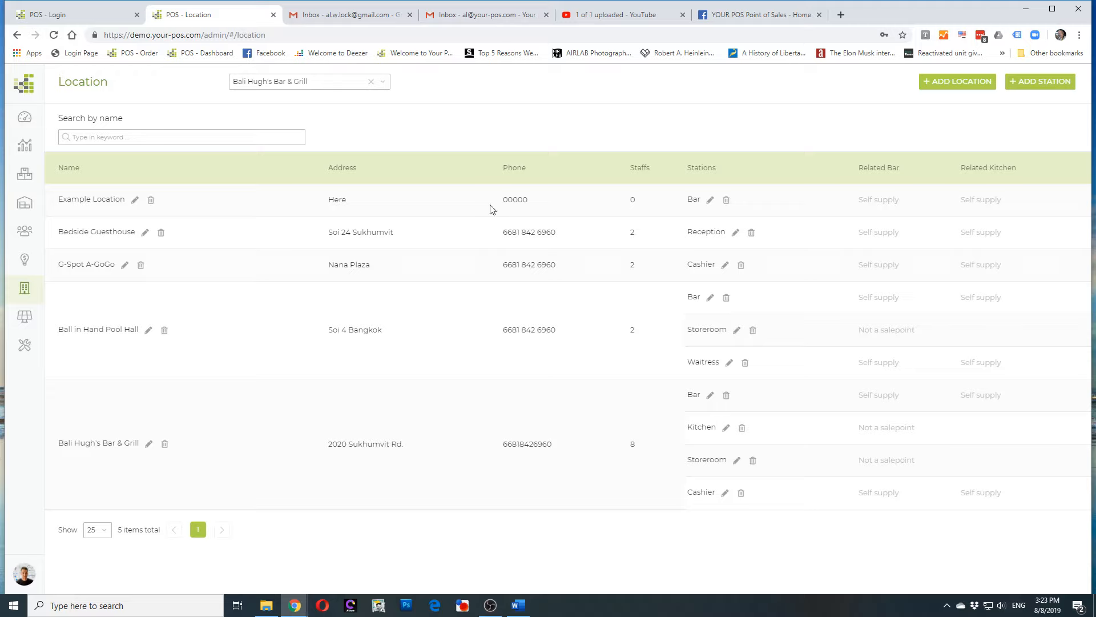
# - Return to the article list and look over the articles of Bali Hugh's Bar & Grill
pyautogui.click(55, 180)
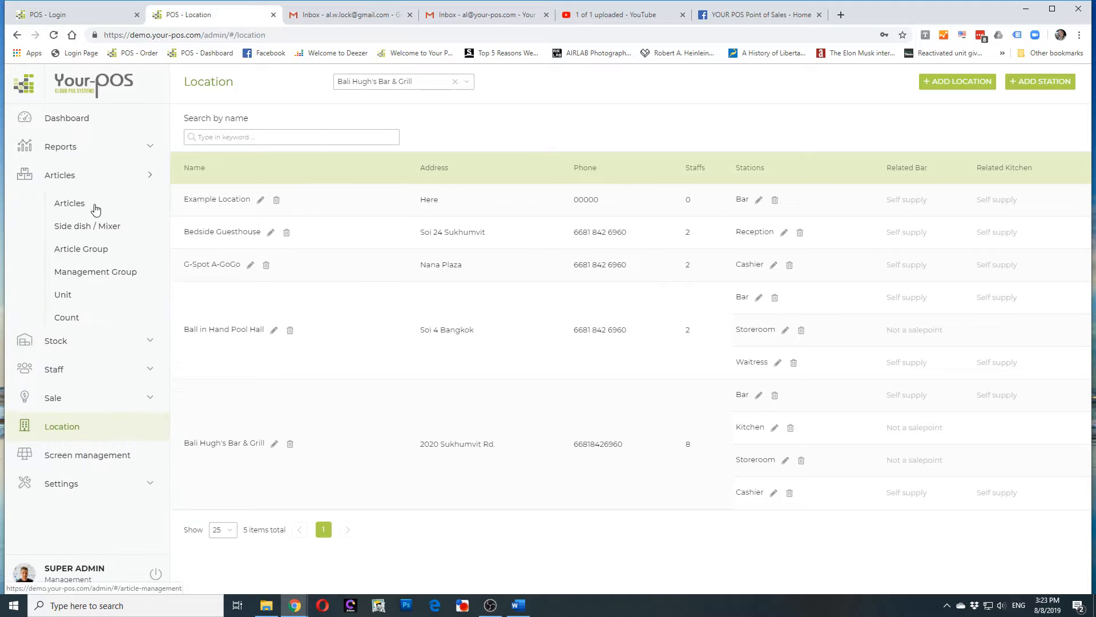
pyautogui.click(87, 204)
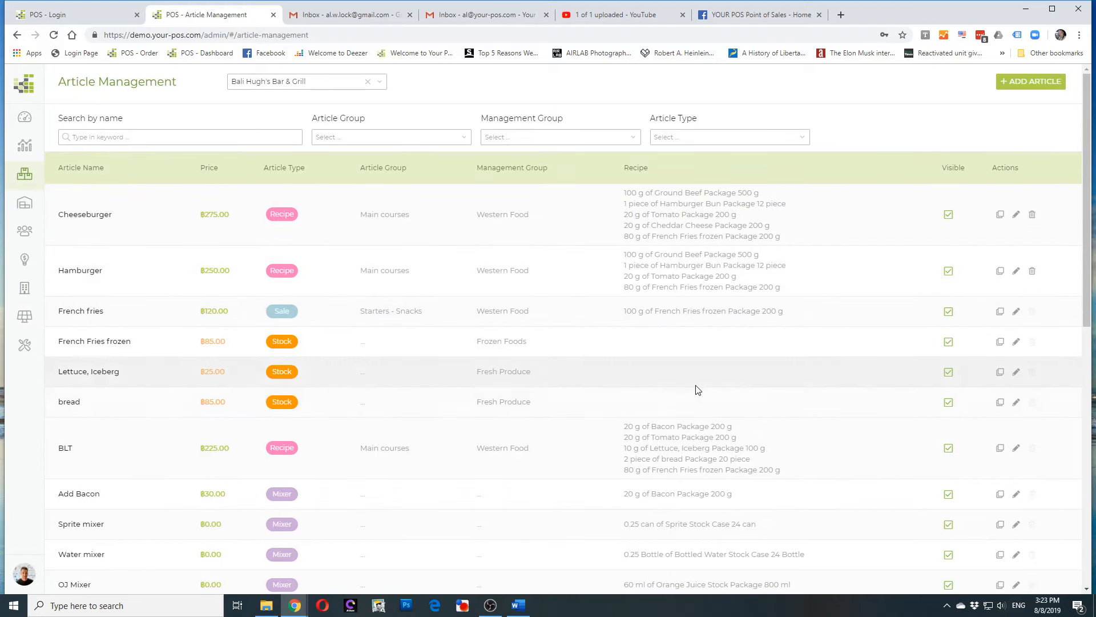
pyautogui.scroll(-1, 697, 386)
pyautogui.scroll(-8, 696, 386)
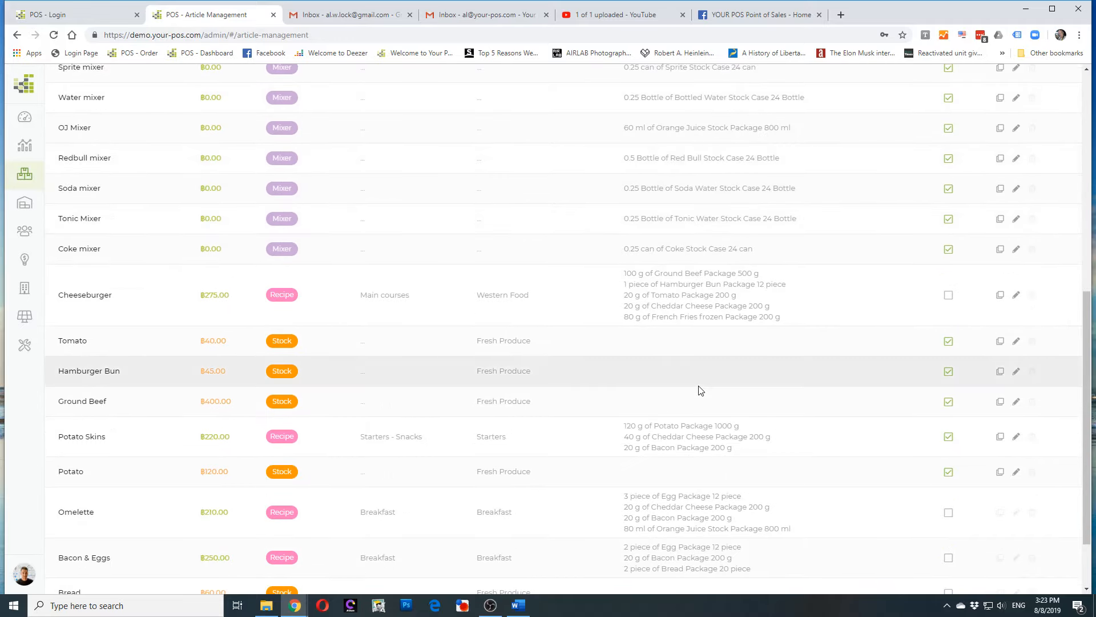
pyautogui.scroll(8, 402, 387)
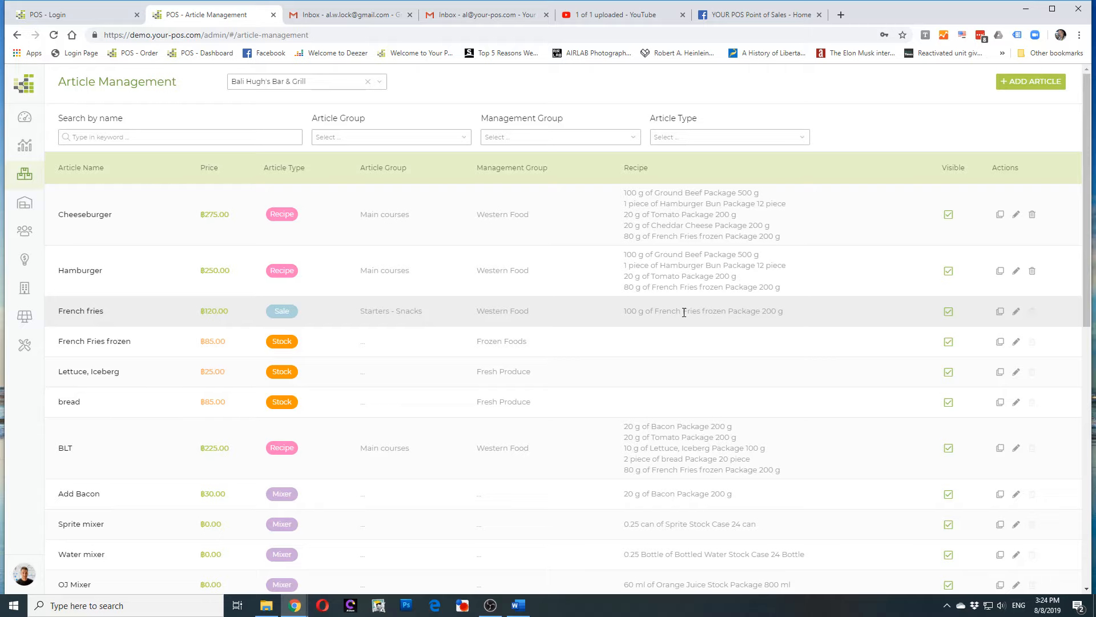
# - View the details of the French Fries frozen stock article and close it without saving
pyautogui.scroll(-4, 709, 389)
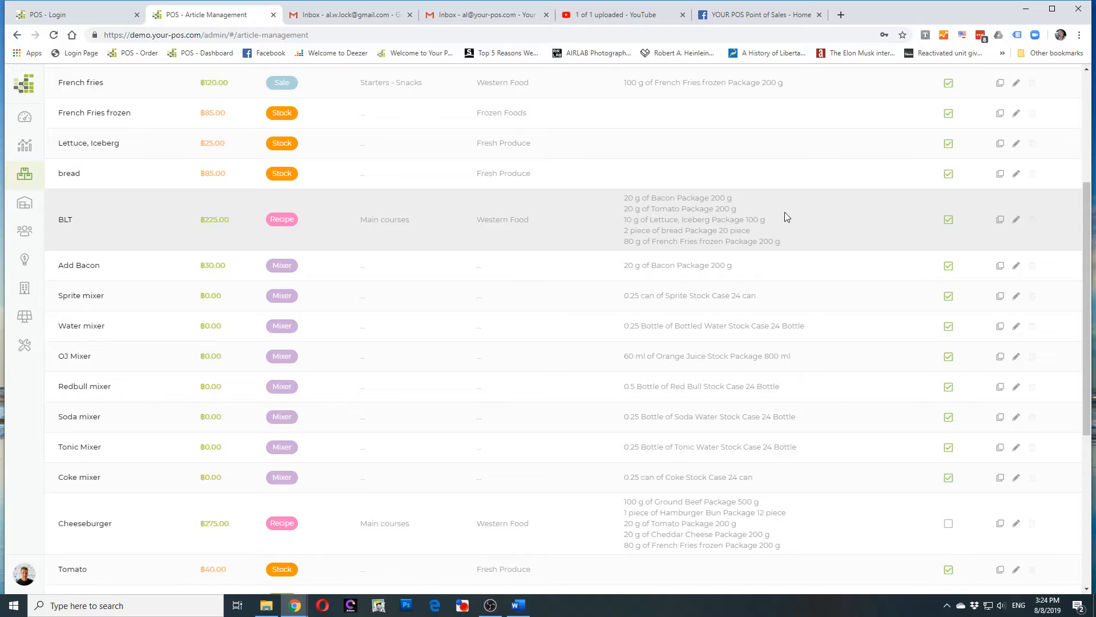
pyautogui.scroll(2, 537, 343)
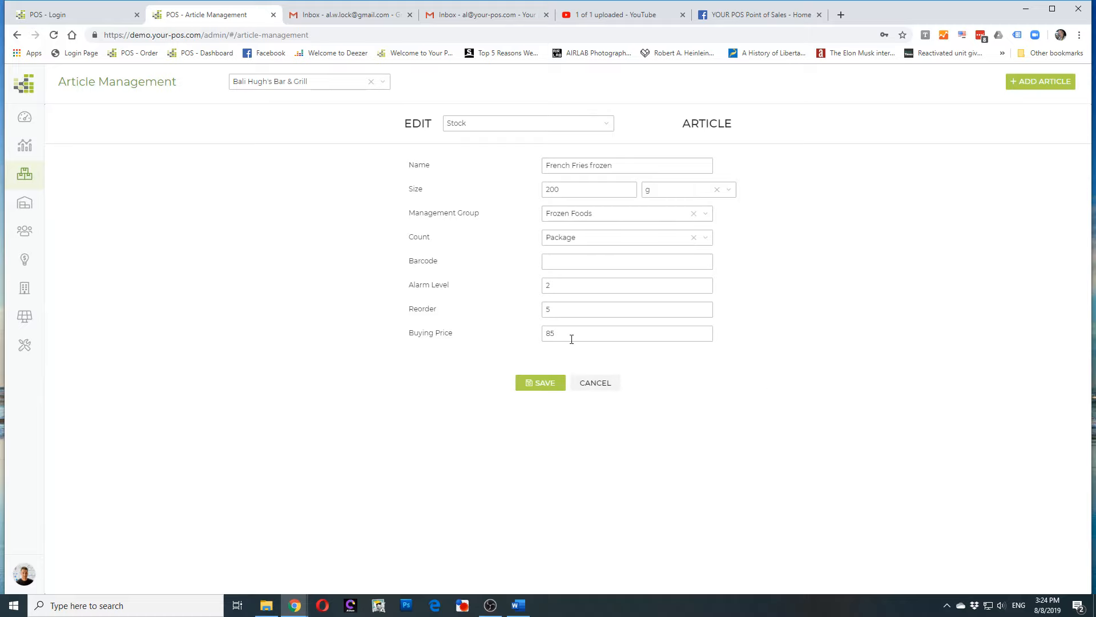
pyautogui.click(596, 384)
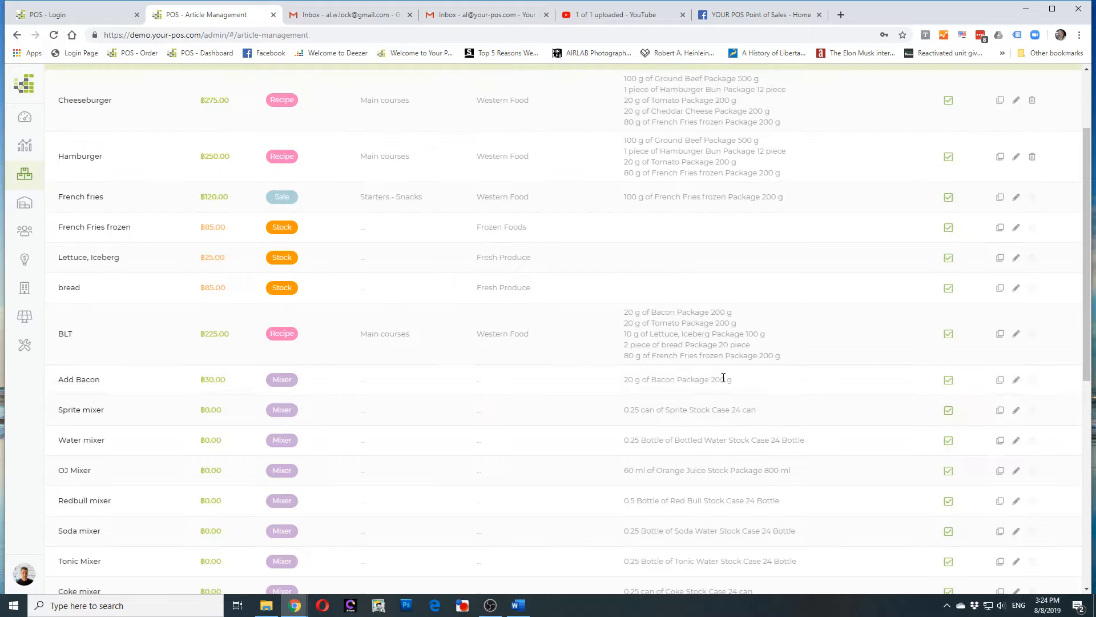
# - Start a new Sale article for Bali Hugh's Bar & Grill in article group Beers and management group Bottled Beer
pyautogui.scroll(2, 795, 380)
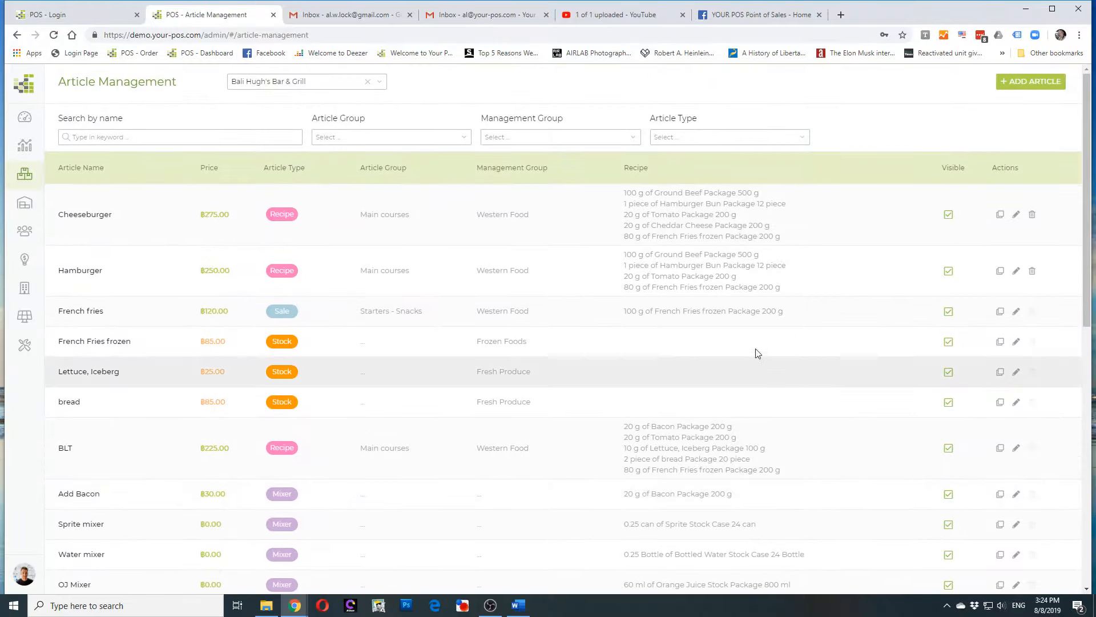
pyautogui.click(1025, 85)
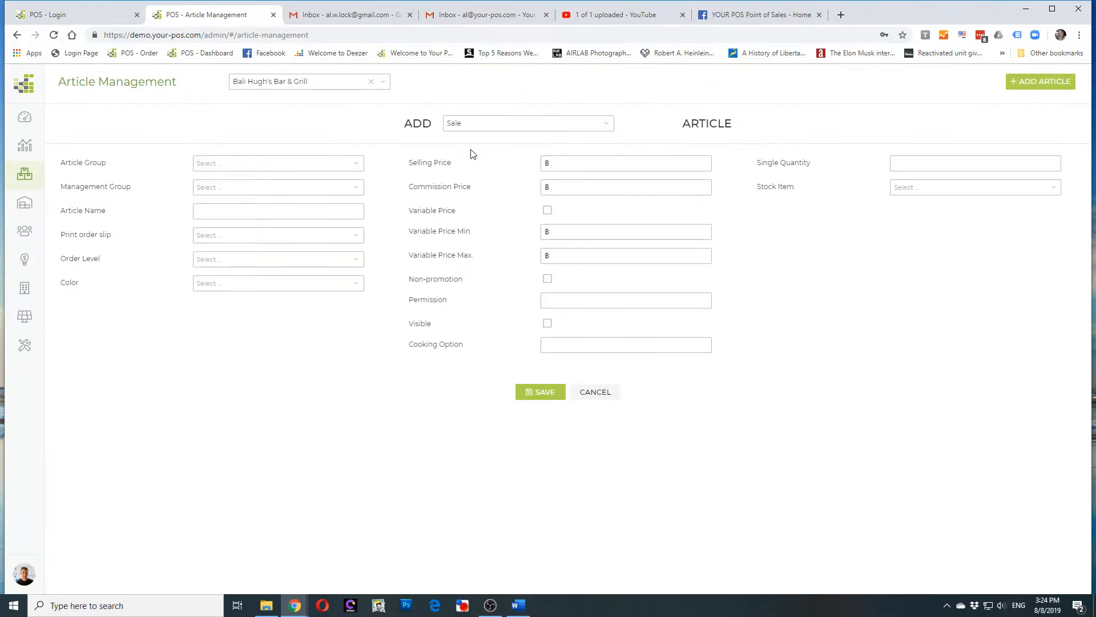
pyautogui.click(257, 162)
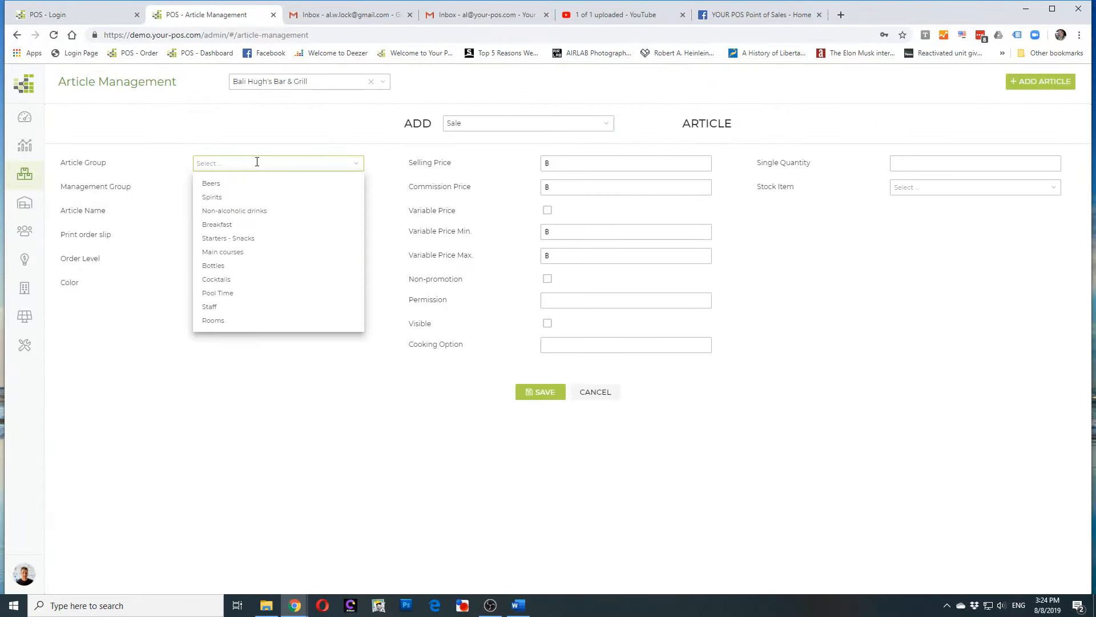
pyautogui.write('Be')
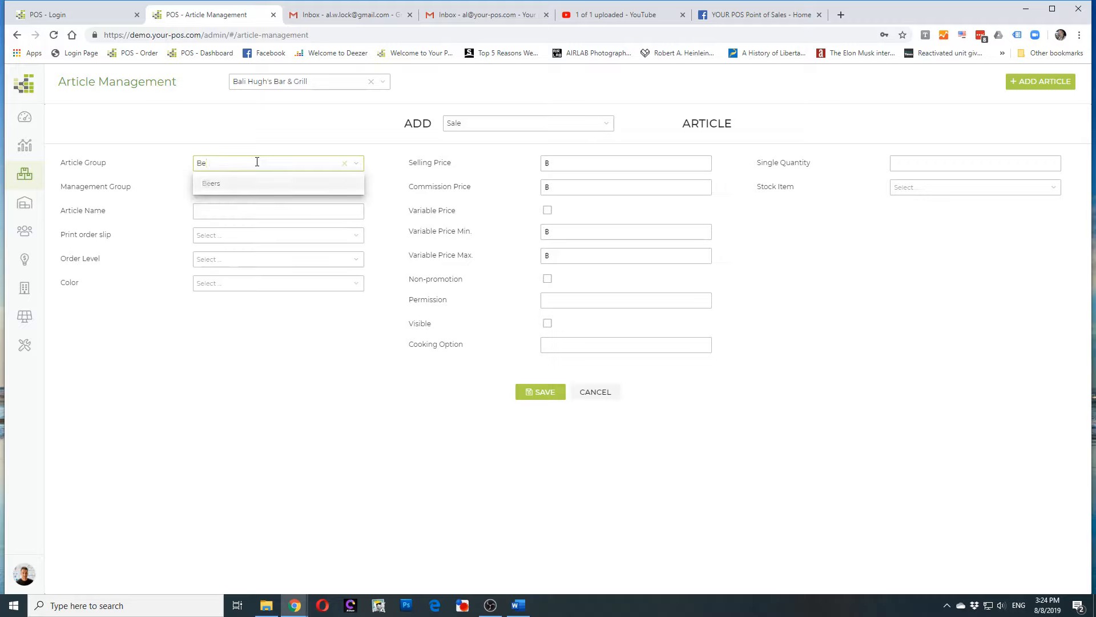
pyautogui.click(233, 184)
pyautogui.click(278, 189)
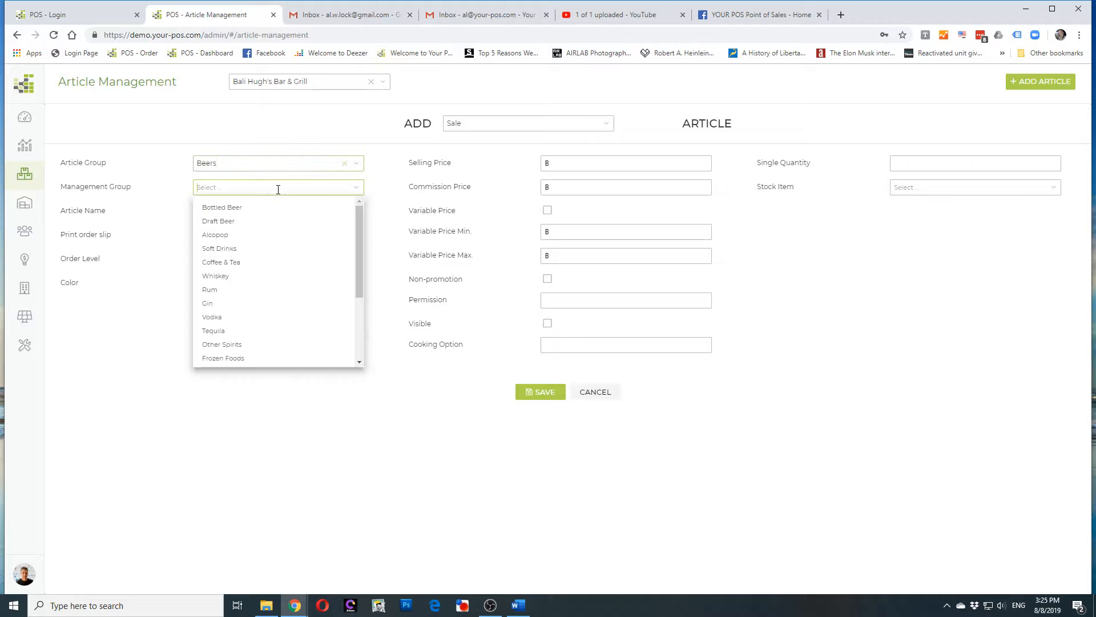
pyautogui.click(252, 208)
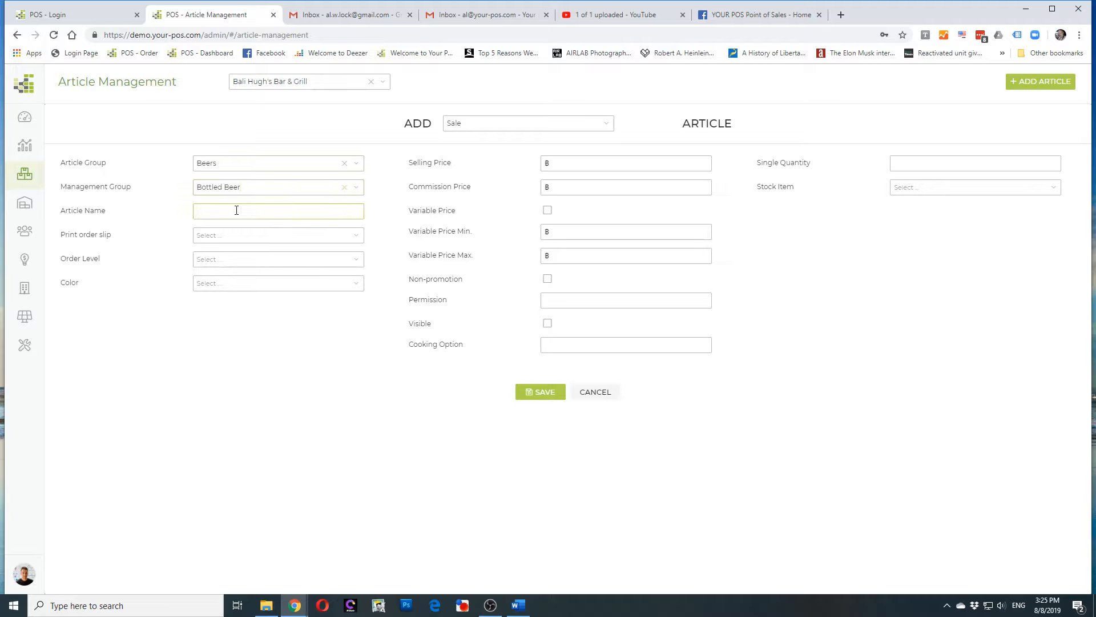
# - Name the article Sam Adams, print its order slip at the Bar and set its order level to Standard
pyautogui.click(236, 210)
pyautogui.write('Sam Adams')
pyautogui.click(271, 237)
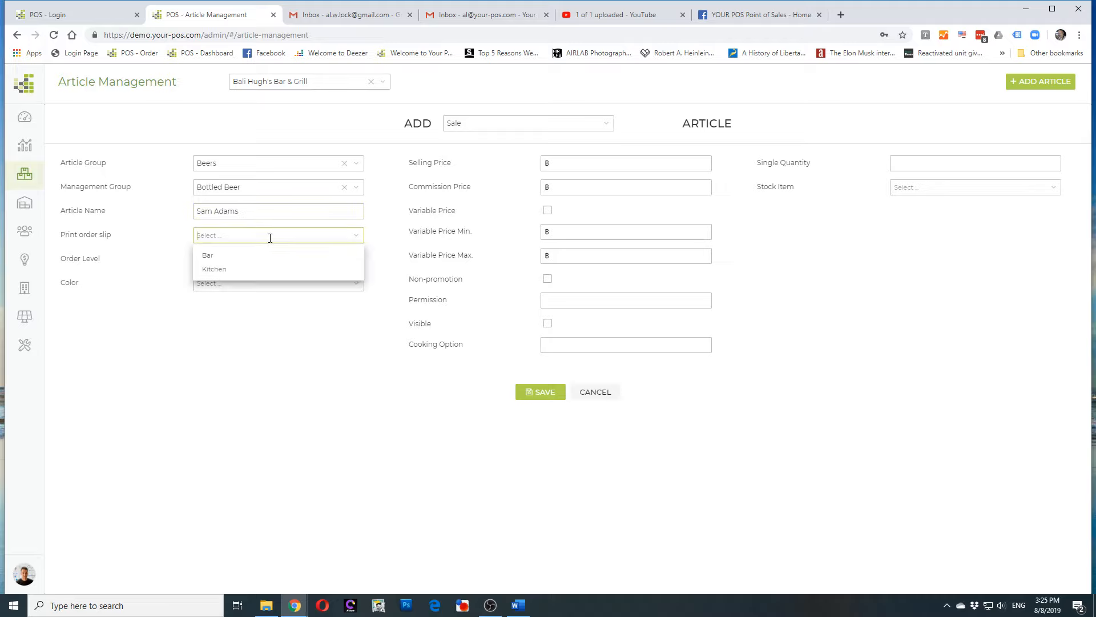
pyautogui.click(236, 256)
pyautogui.click(244, 260)
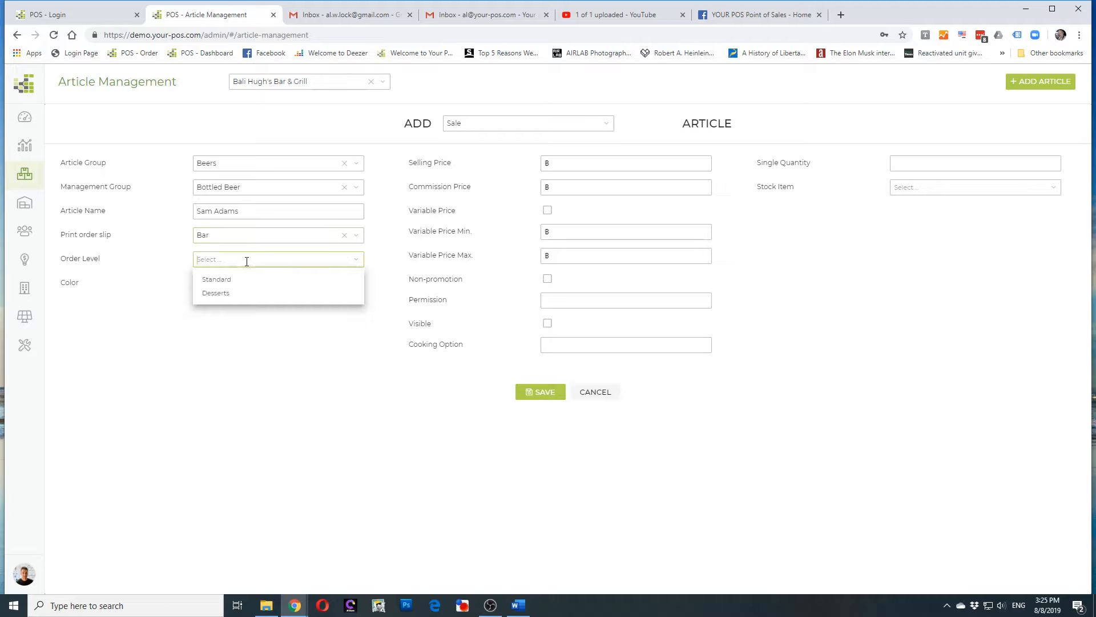
pyautogui.click(239, 281)
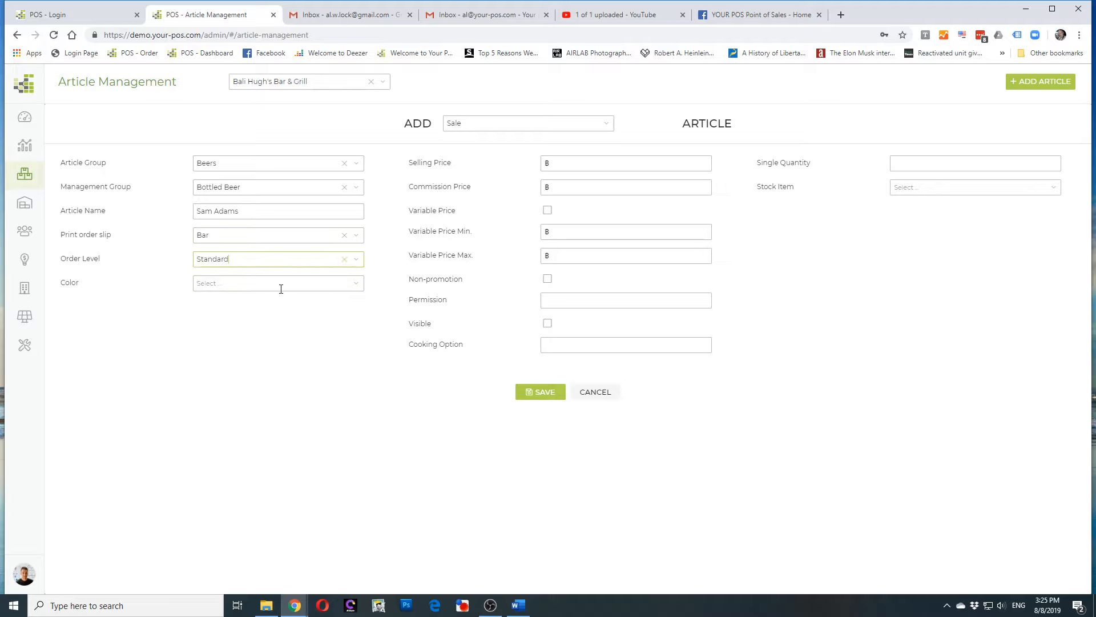
# - Set the article's selling price to ฿250 and mark it as visible
pyautogui.click(579, 164)
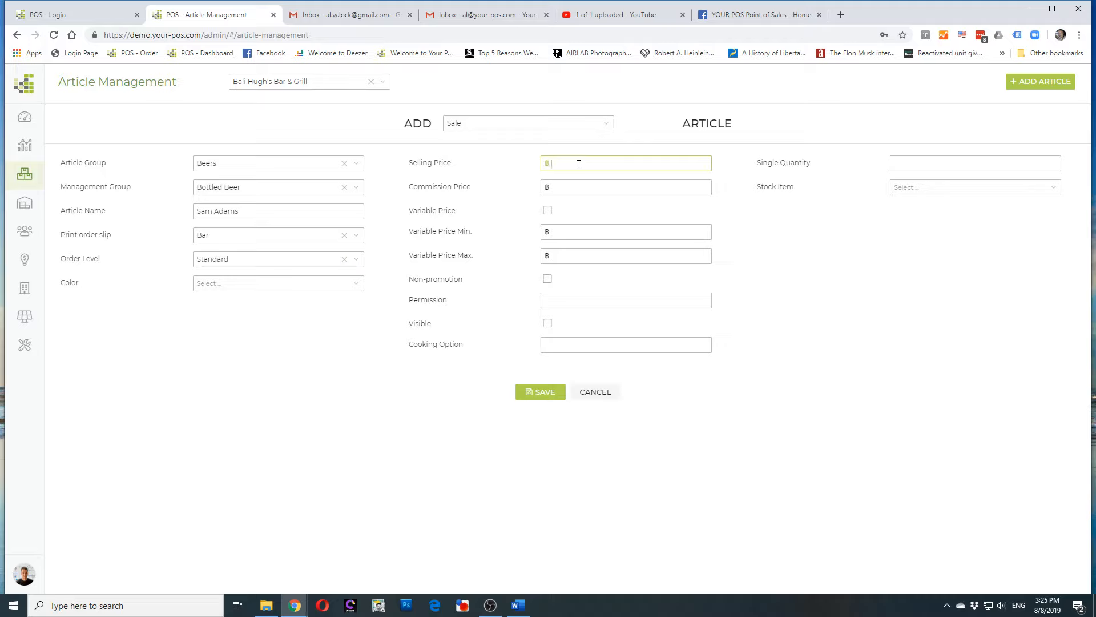
pyautogui.write('250')
pyautogui.click(547, 323)
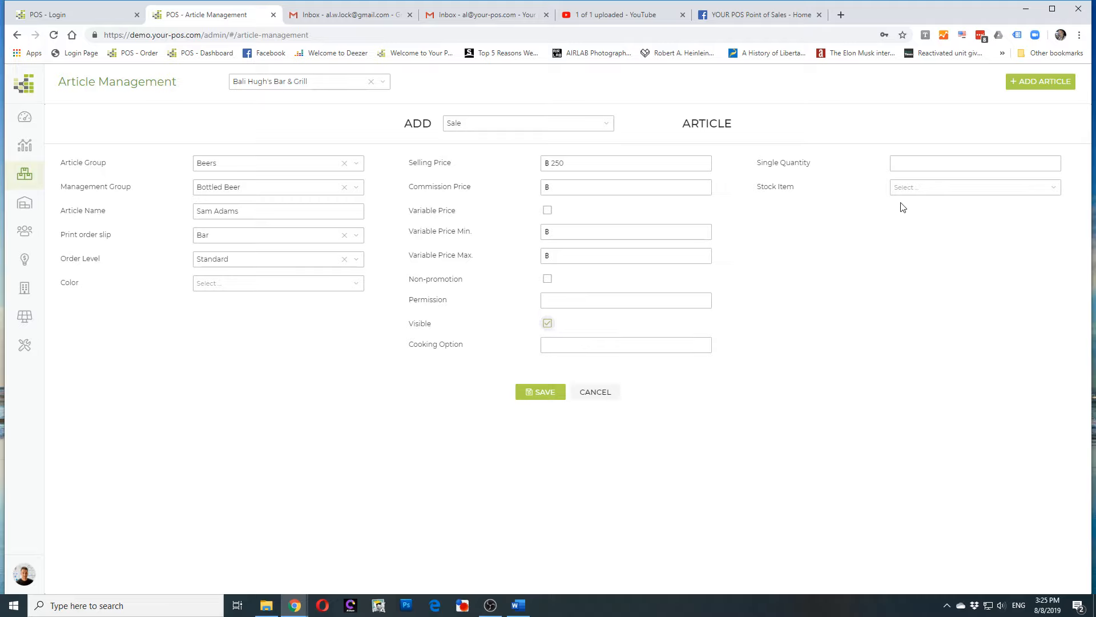
# - Set the single quantity to 1 and link a newly created stock item named Sam Adams Stock with size 24 Bottle
pyautogui.click(909, 165)
pyautogui.click(900, 187)
pyautogui.click(903, 209)
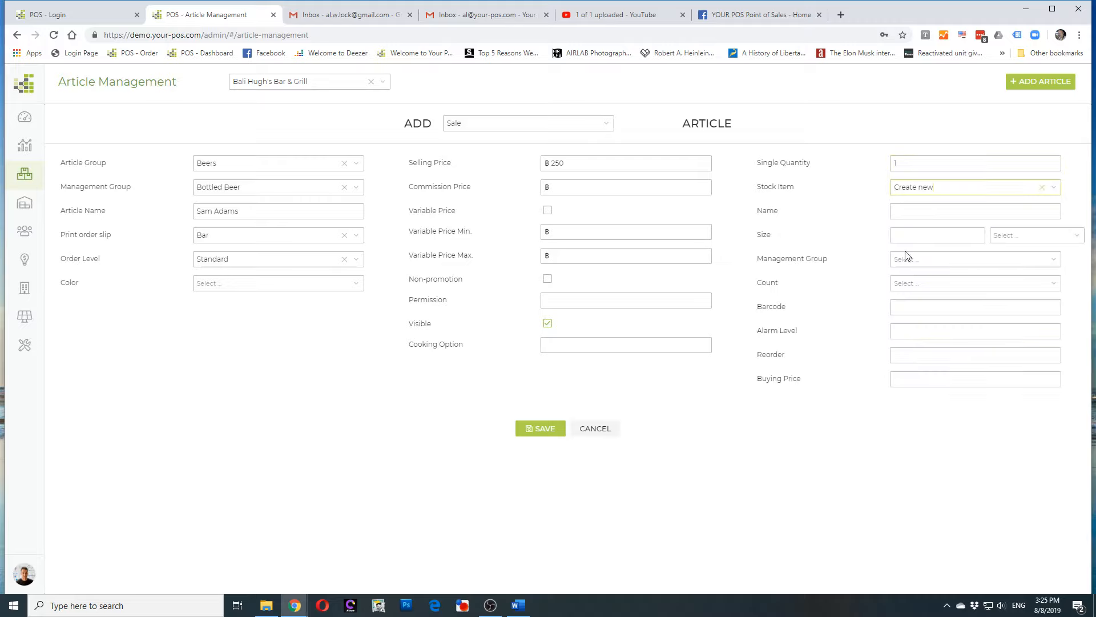
pyautogui.click(925, 212)
pyautogui.write('Sam Adams Stock')
pyautogui.click(929, 236)
pyautogui.write('24')
pyautogui.click(1026, 237)
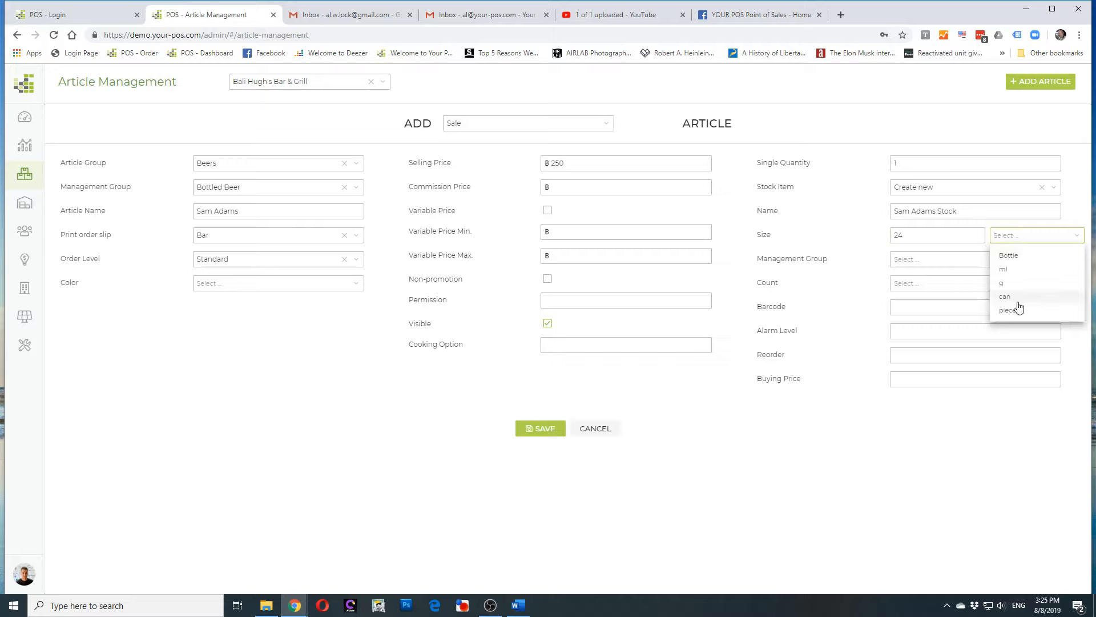
pyautogui.click(1012, 255)
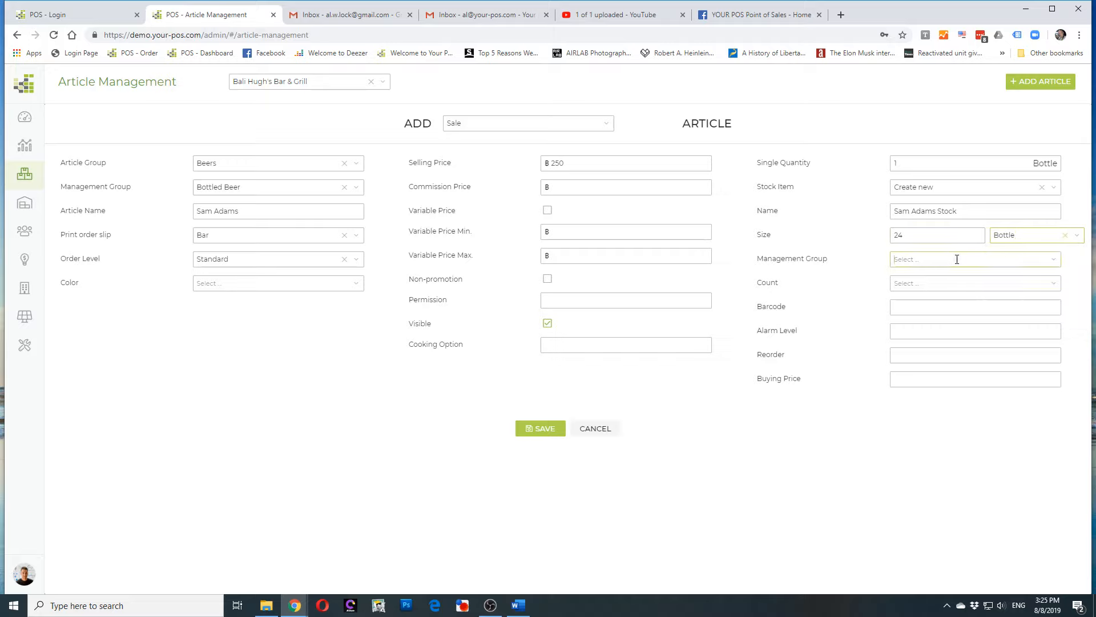
# - Assign the new stock item to management group Bottled Beer and count it by Case
pyautogui.click(957, 260)
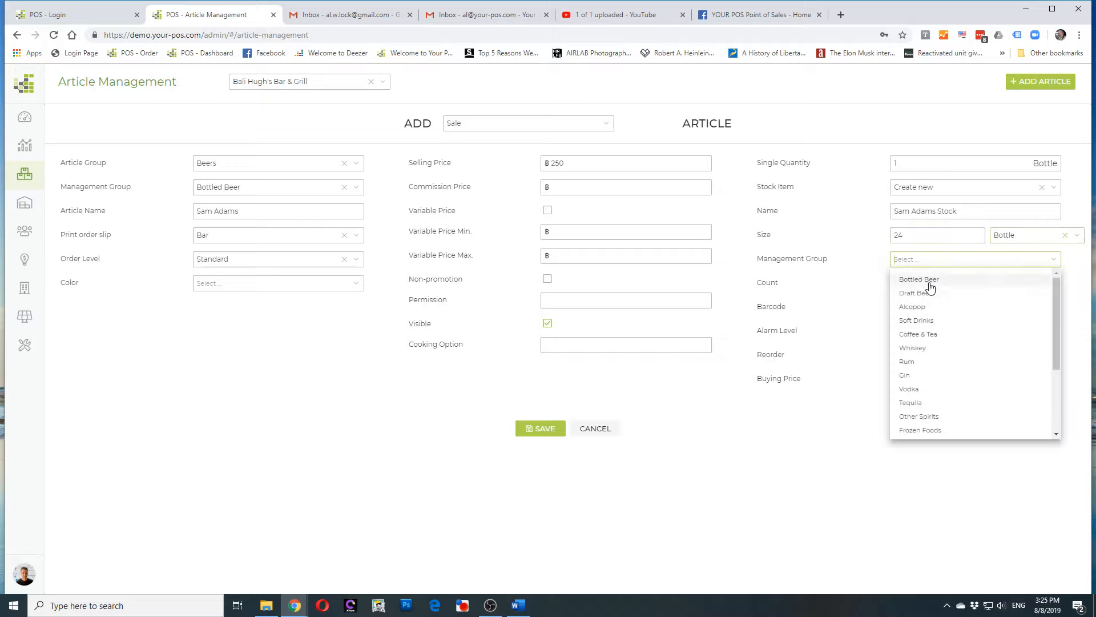
pyautogui.click(929, 281)
pyautogui.click(907, 283)
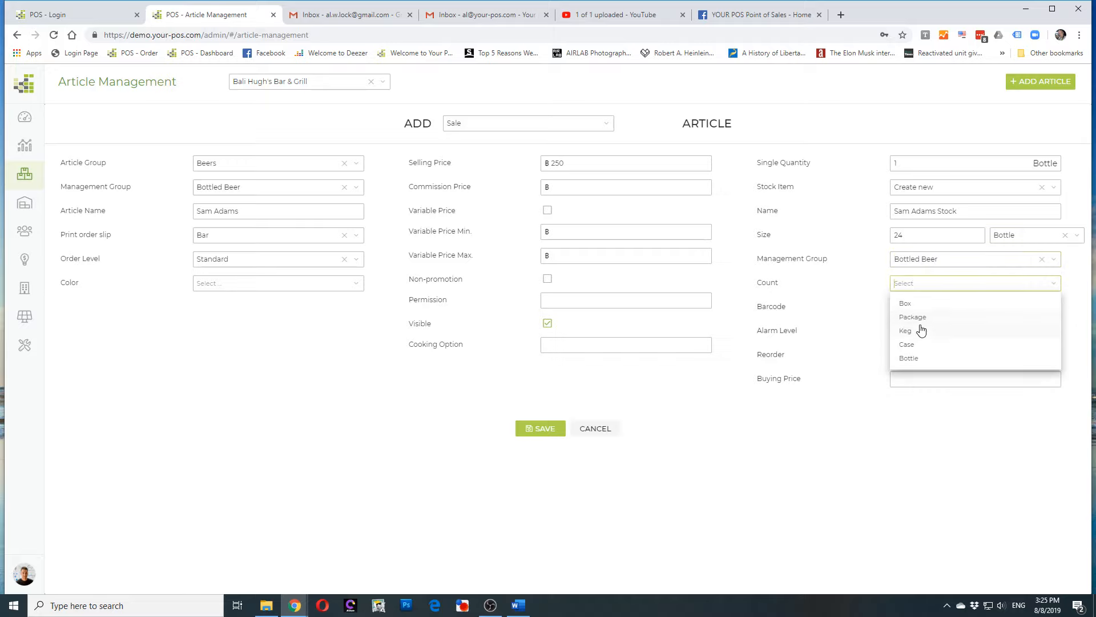
pyautogui.click(920, 346)
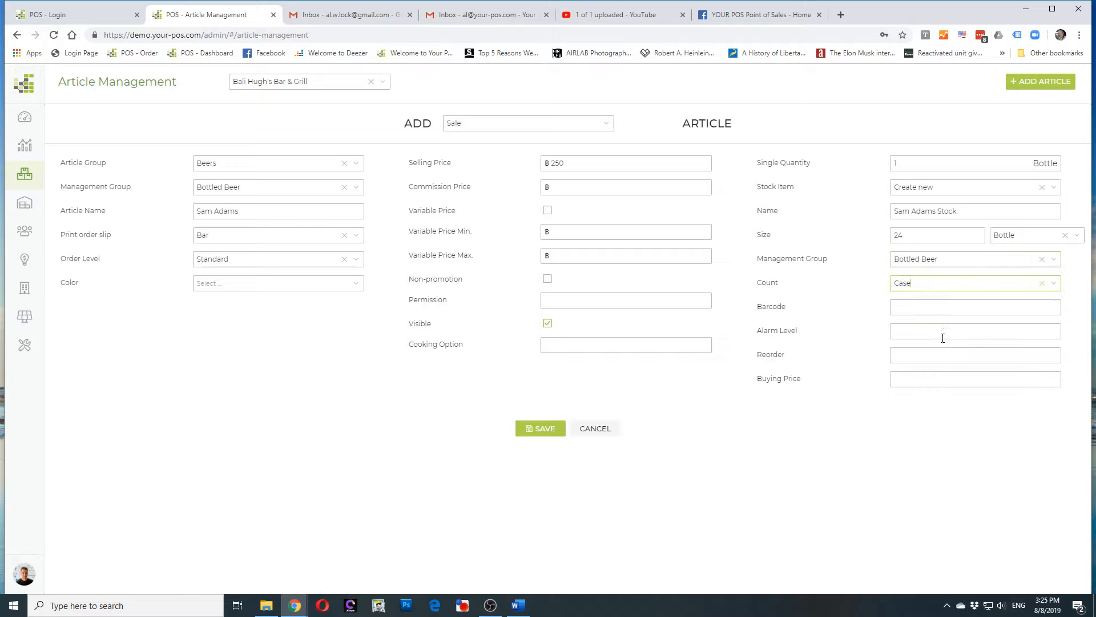
# - Set the stock item's alarm level to 1, reorder to 1 and buying price to 1680, and save the article
pyautogui.click(904, 329)
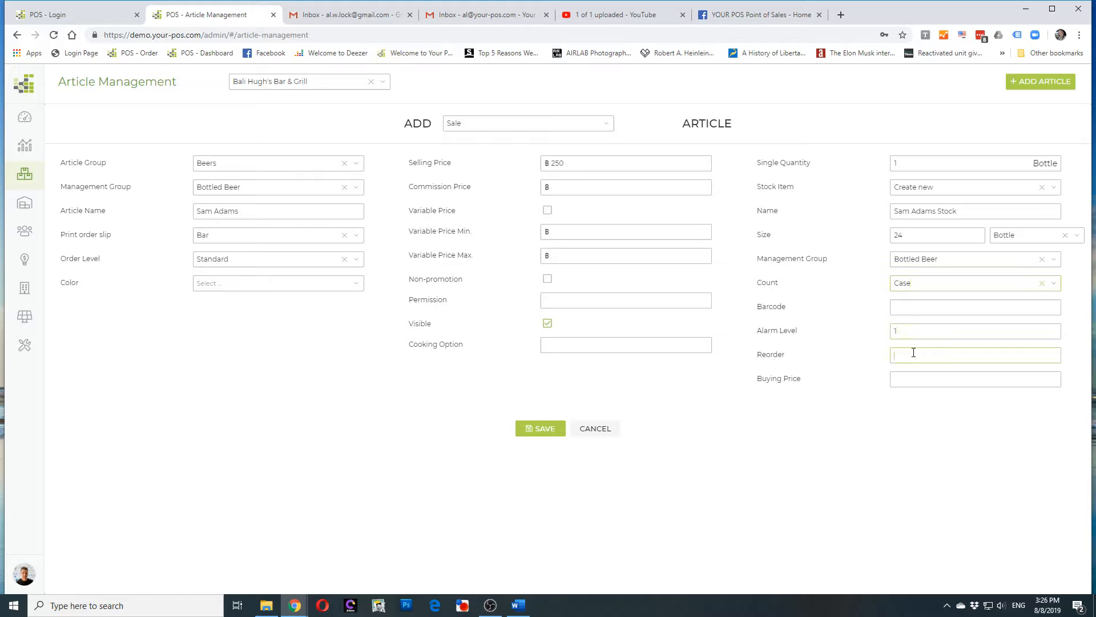
pyautogui.write('1')
pyautogui.click(925, 374)
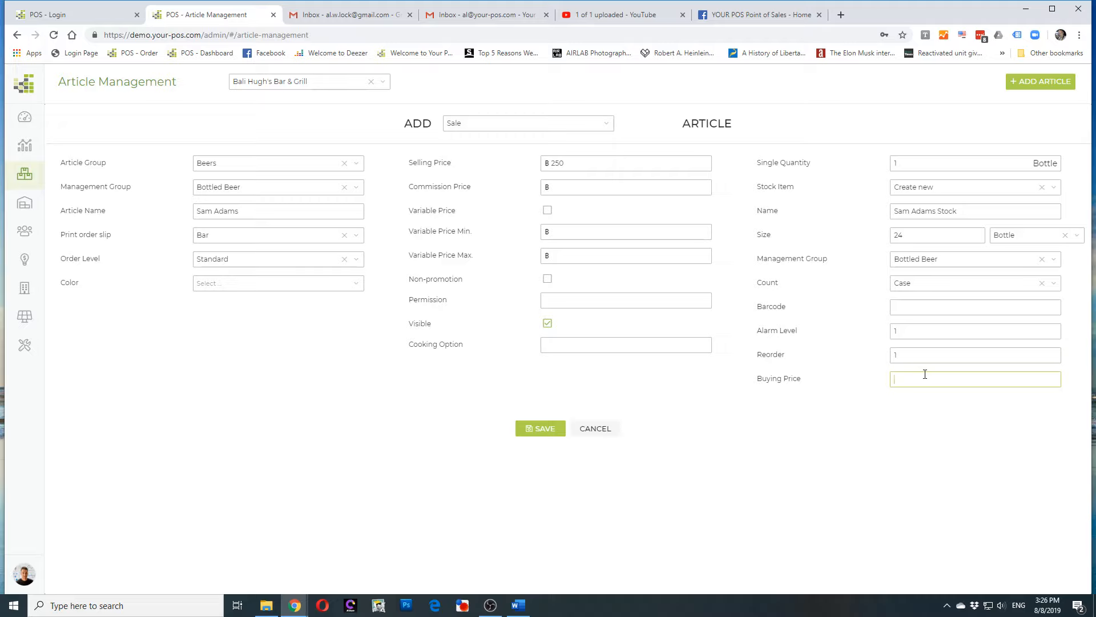
pyautogui.write('1680')
pyautogui.click(549, 434)
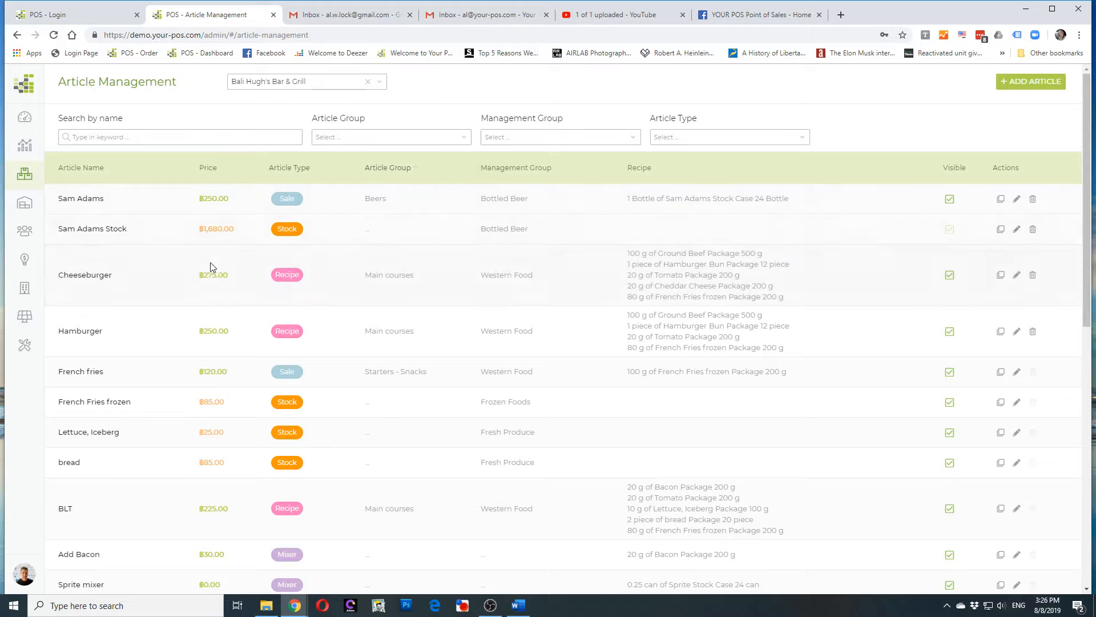
# - Delete the Sam Adams sale article and the Sam Adams Stock article from the list
pyautogui.click(1033, 199)
pyautogui.click(617, 362)
pyautogui.click(1033, 199)
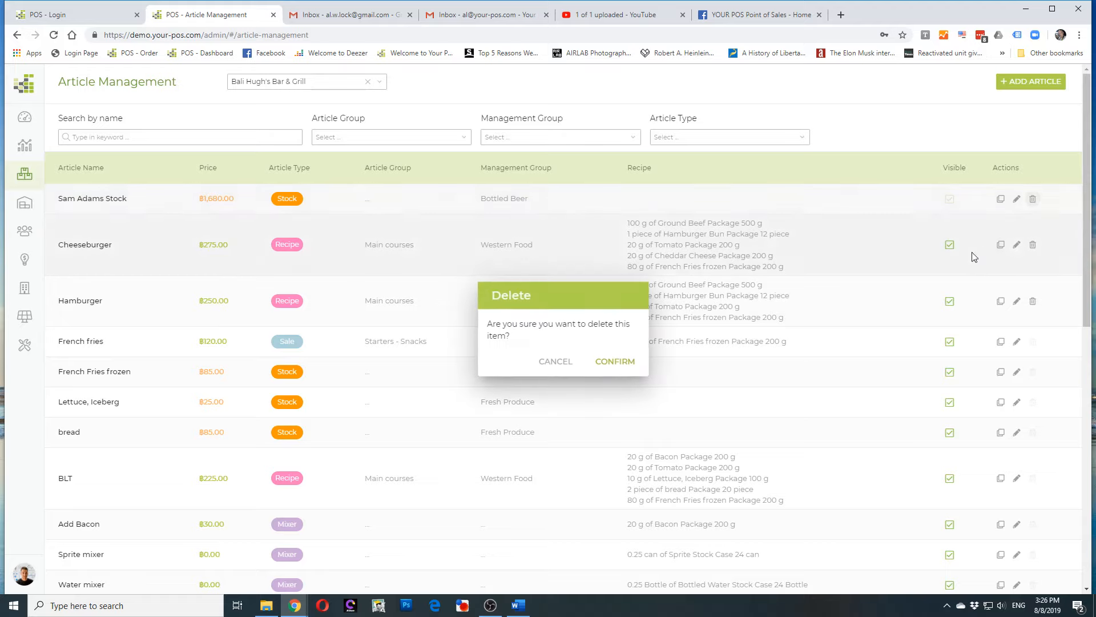
pyautogui.click(617, 362)
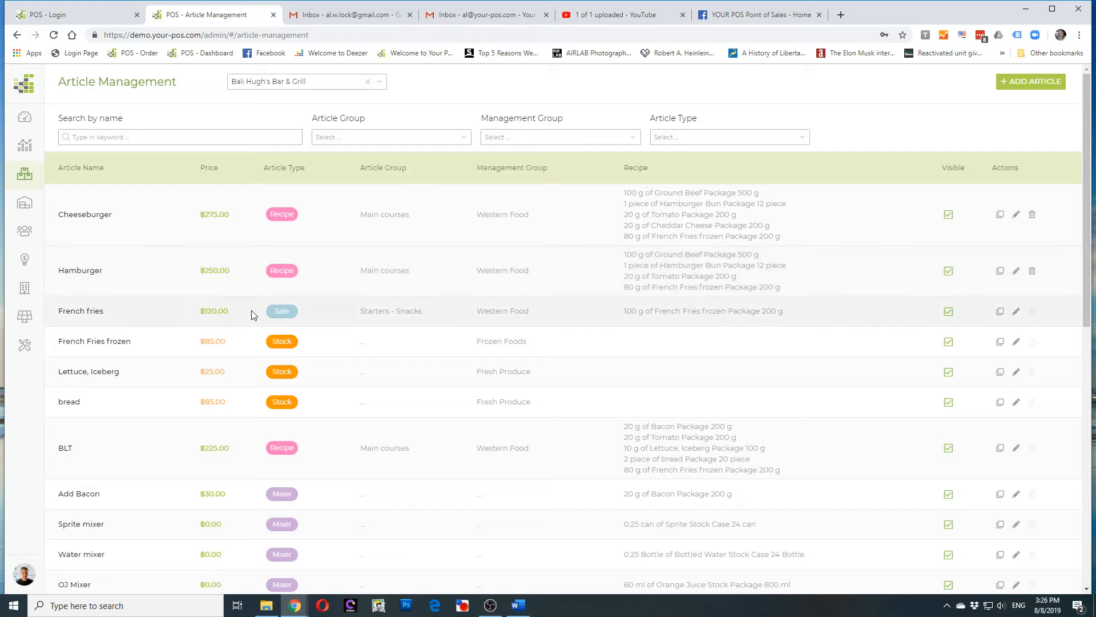
# - Look through the article list and filter it by article group Beers to review which beers are visible
pyautogui.scroll(-7, 599, 358)
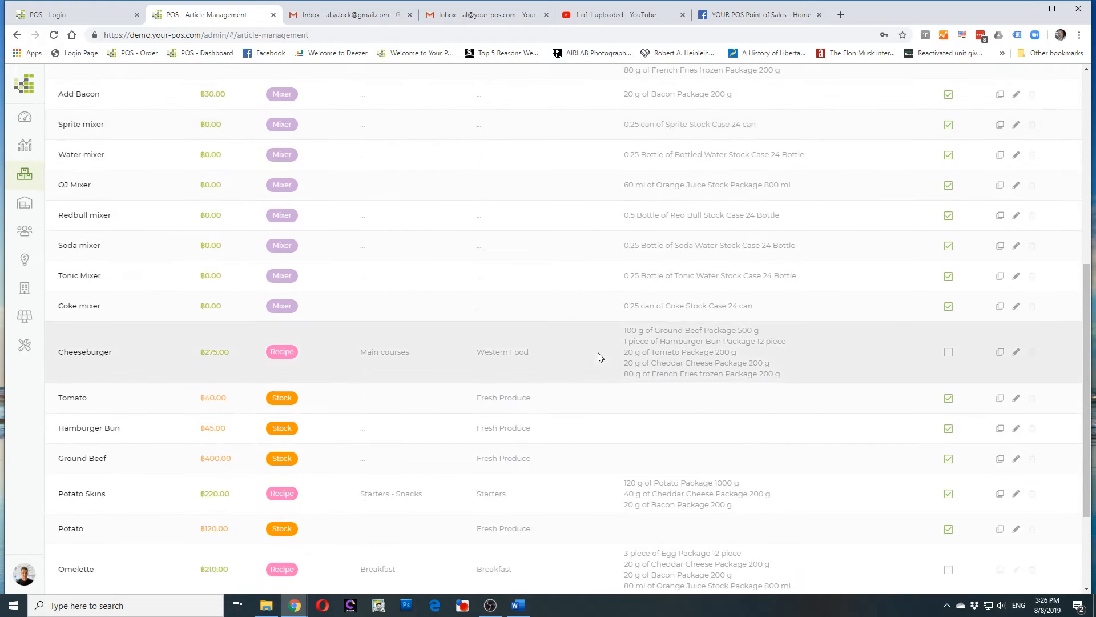
pyautogui.scroll(-3, 599, 358)
pyautogui.scroll(8, 599, 354)
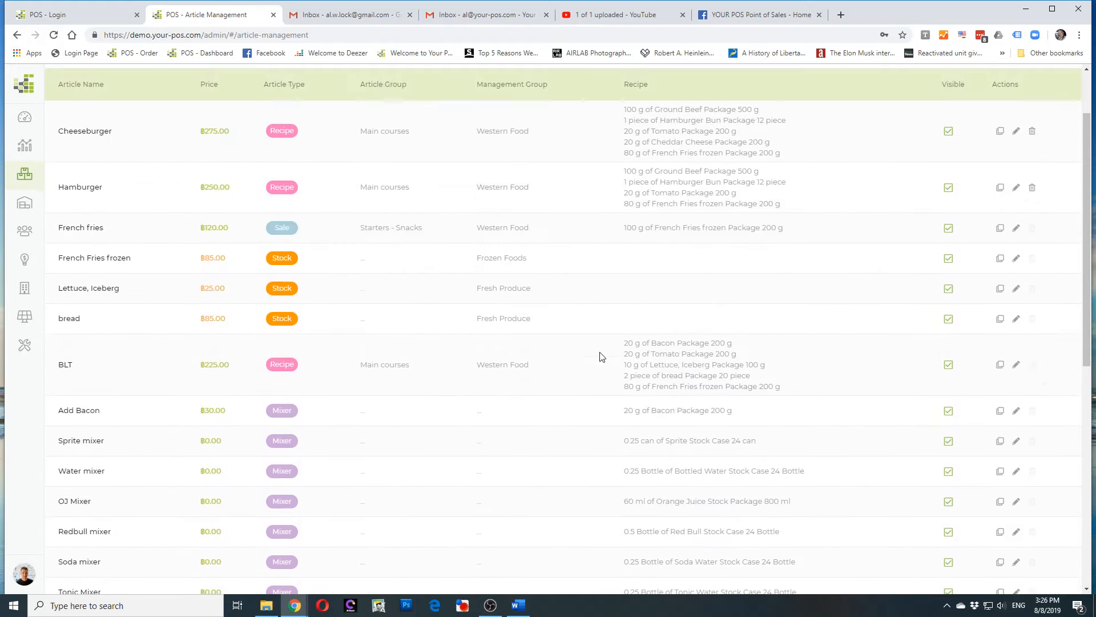
pyautogui.scroll(2, 600, 356)
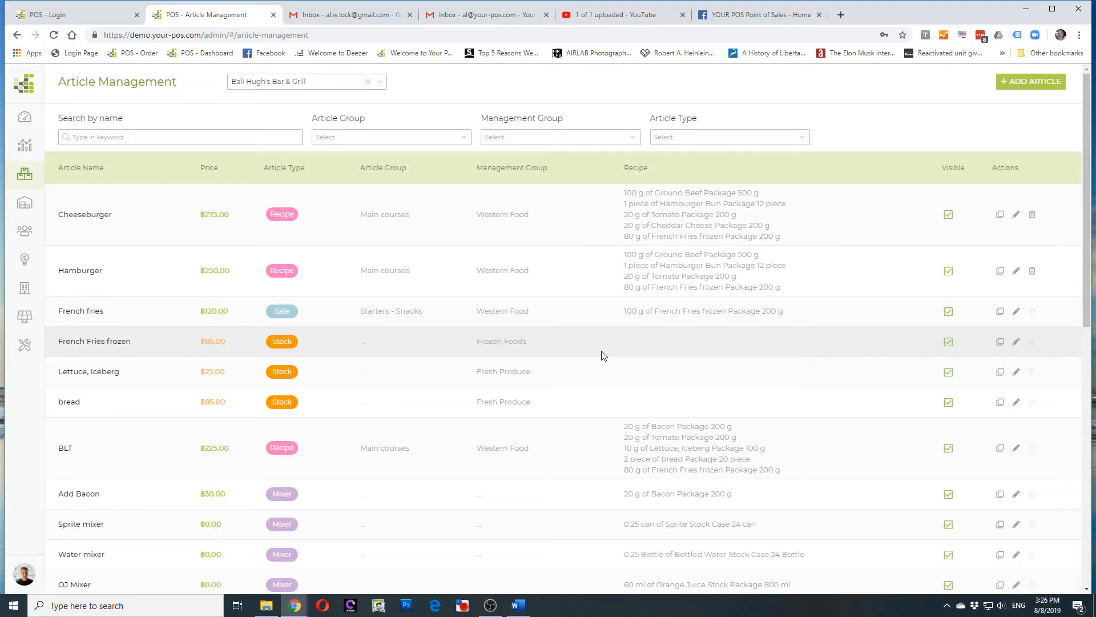
pyautogui.scroll(-10, 606, 354)
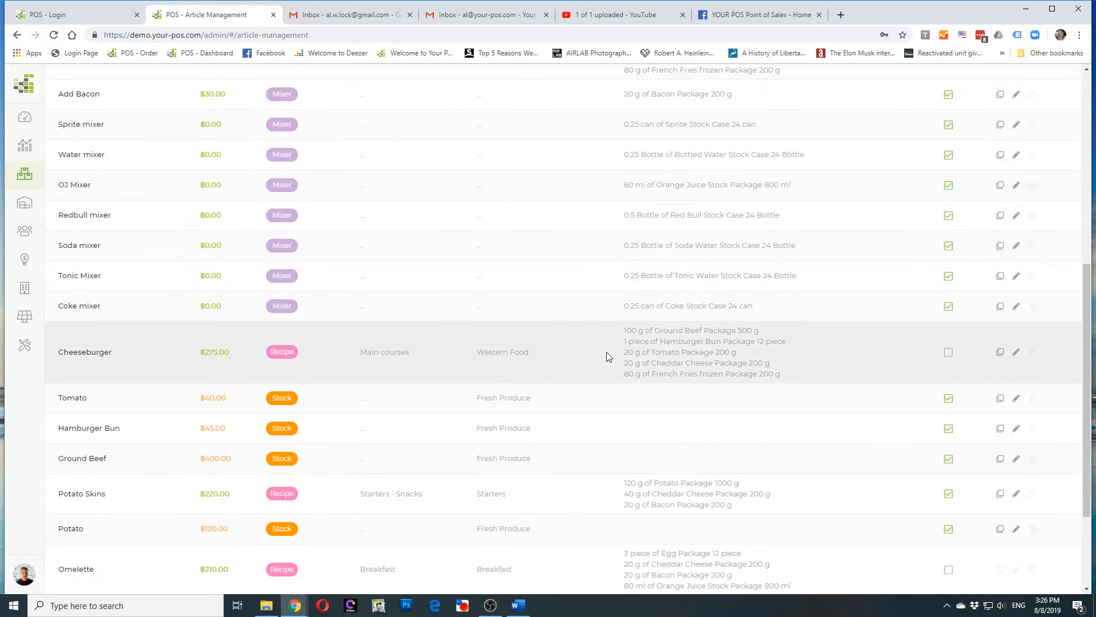
pyautogui.scroll(10, 599, 348)
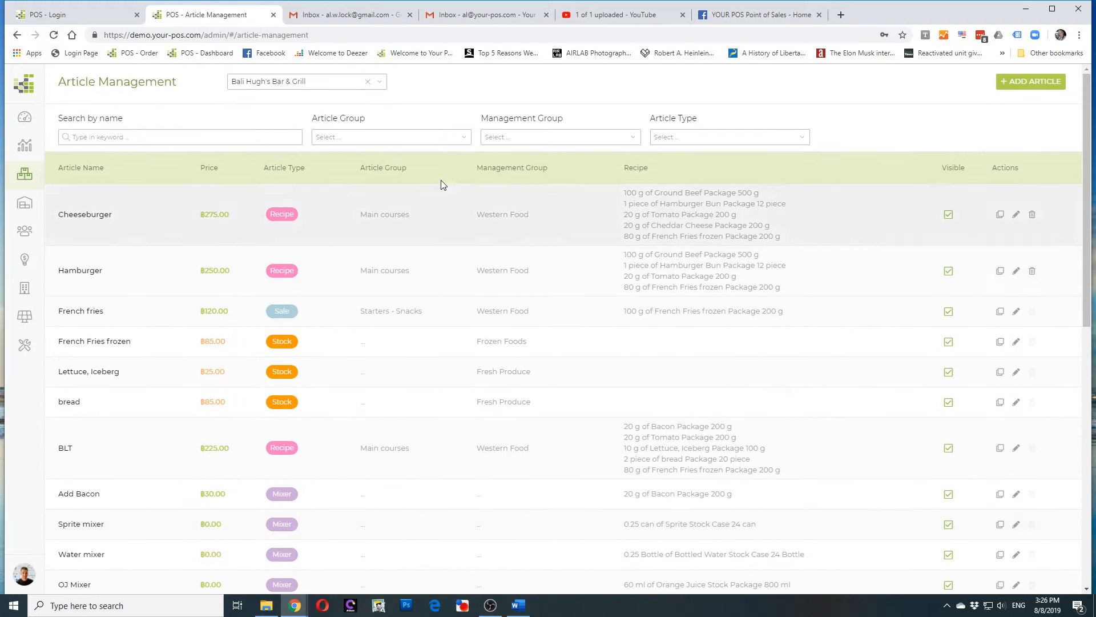
pyautogui.click(372, 138)
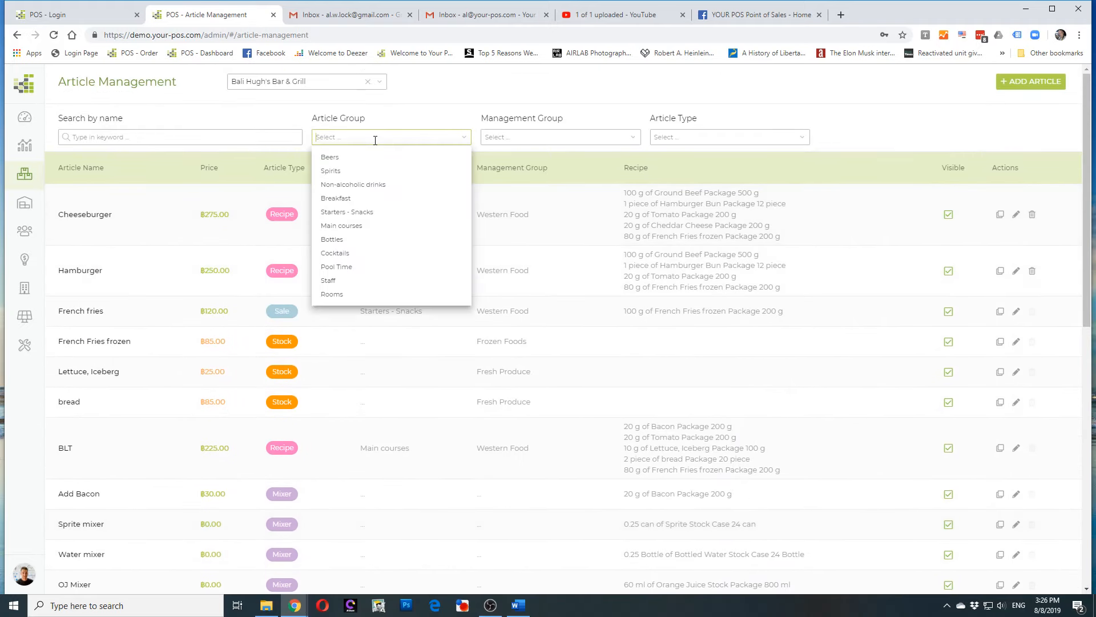
pyautogui.click(343, 158)
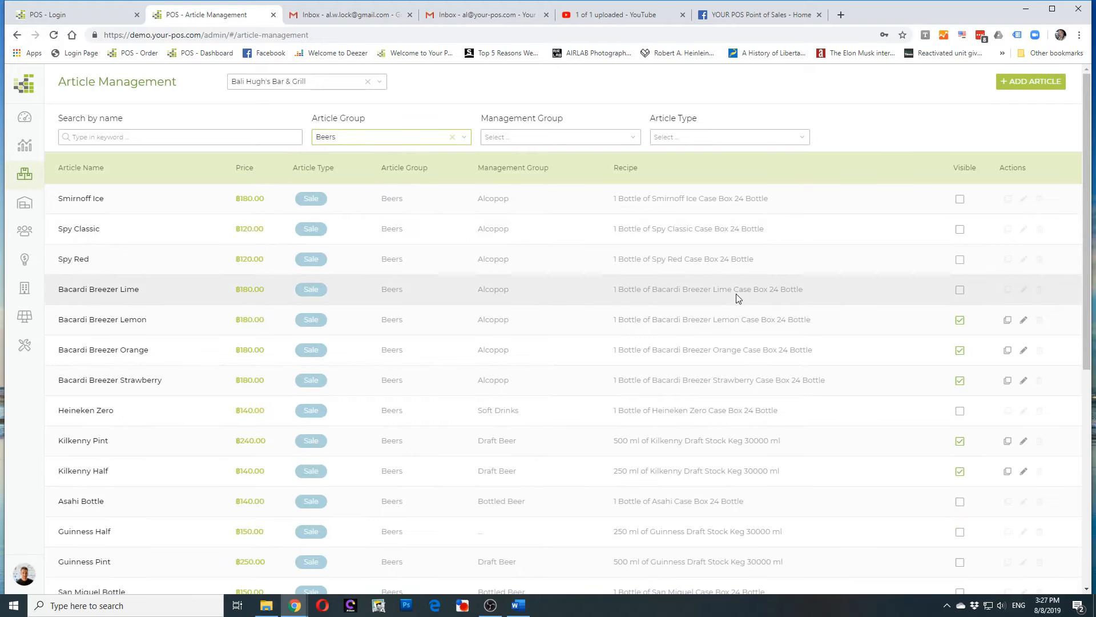
pyautogui.scroll(-3, 735, 293)
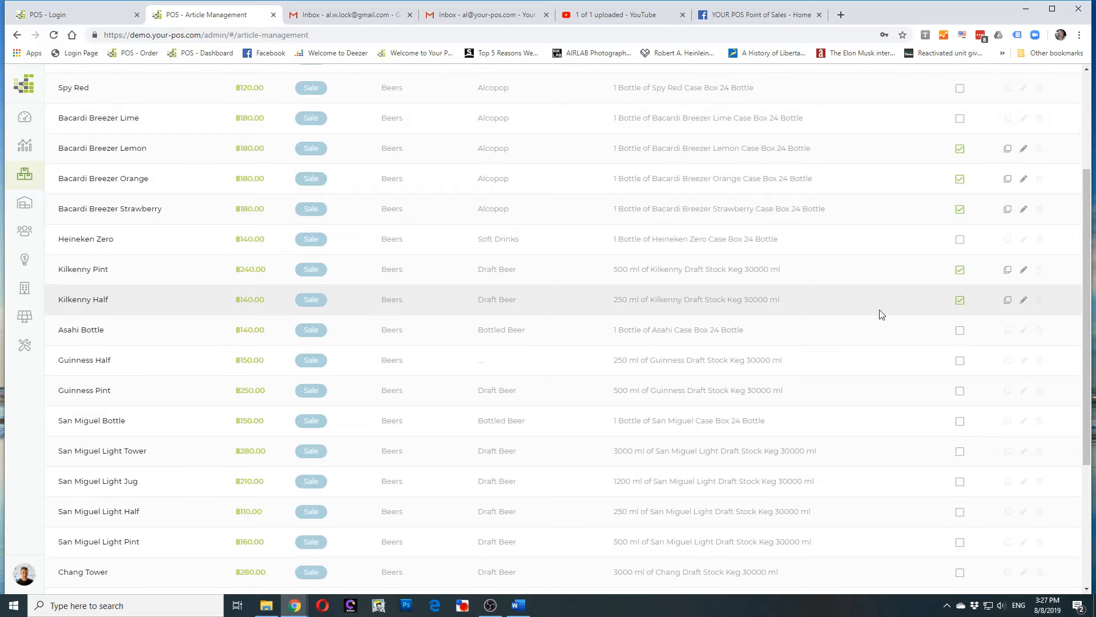
pyautogui.scroll(-3, 814, 392)
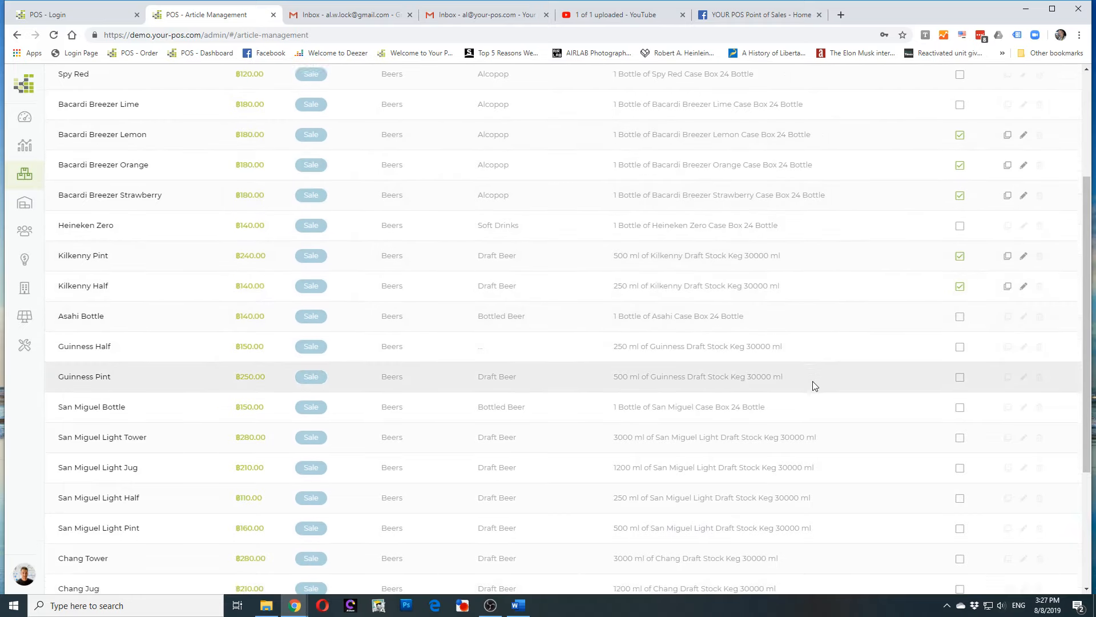
pyautogui.scroll(6, 814, 388)
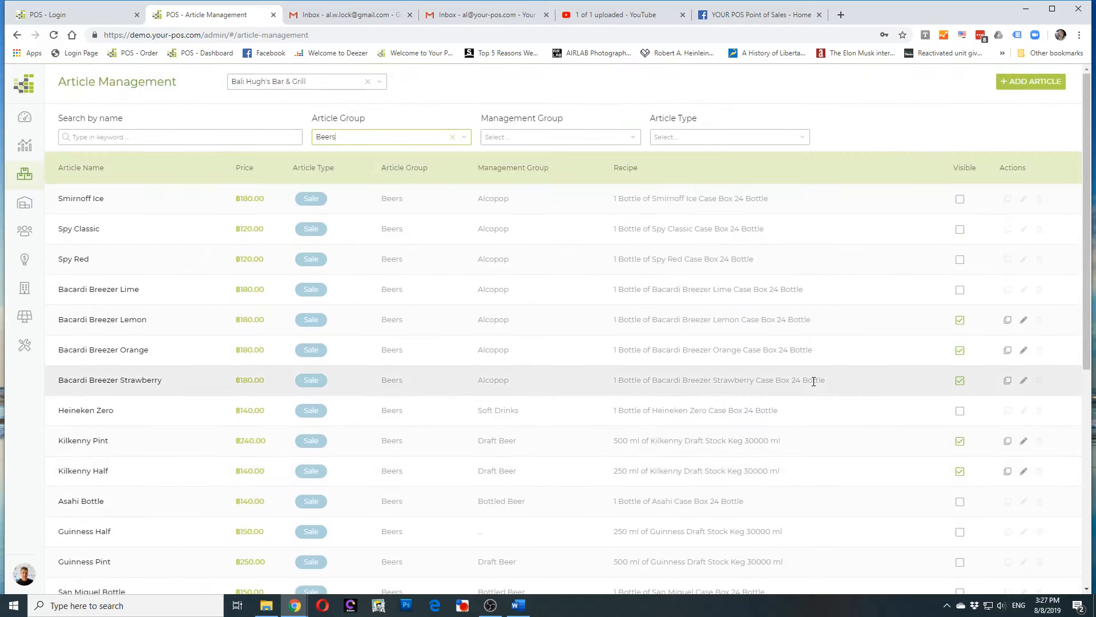
# - Switch the article group filter to Spirits and review the listed spirits
pyautogui.click(406, 137)
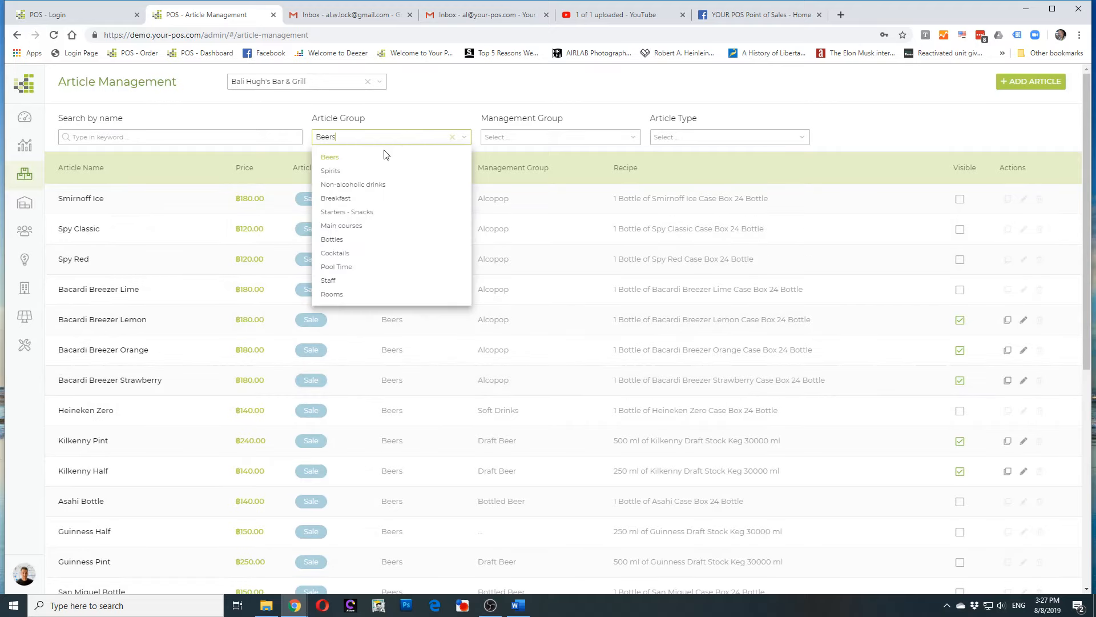
pyautogui.click(362, 171)
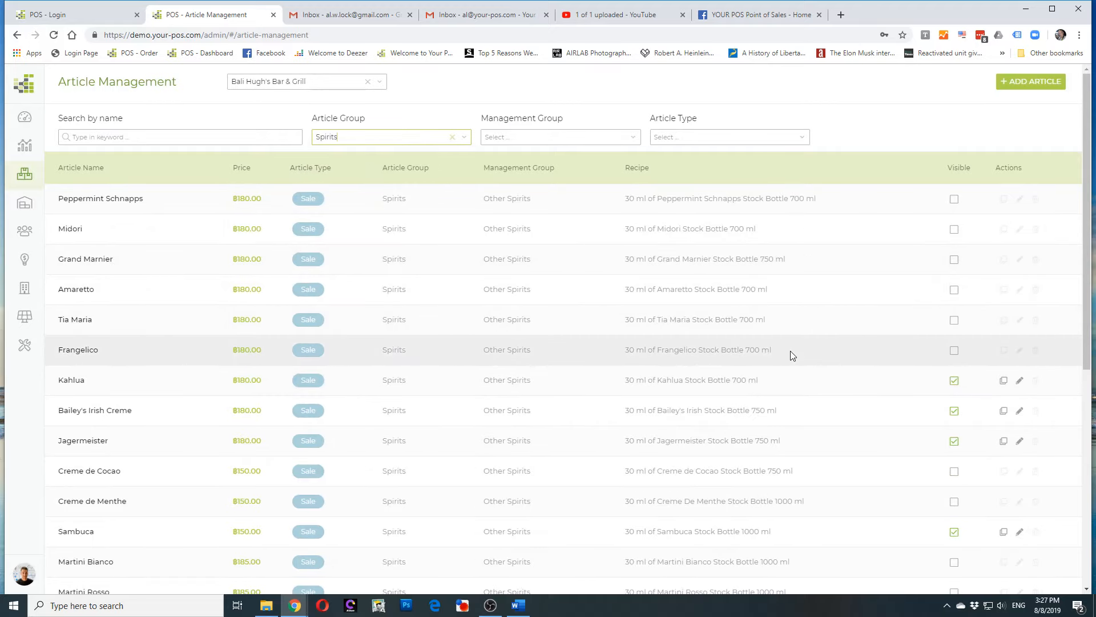
pyautogui.scroll(-7, 790, 351)
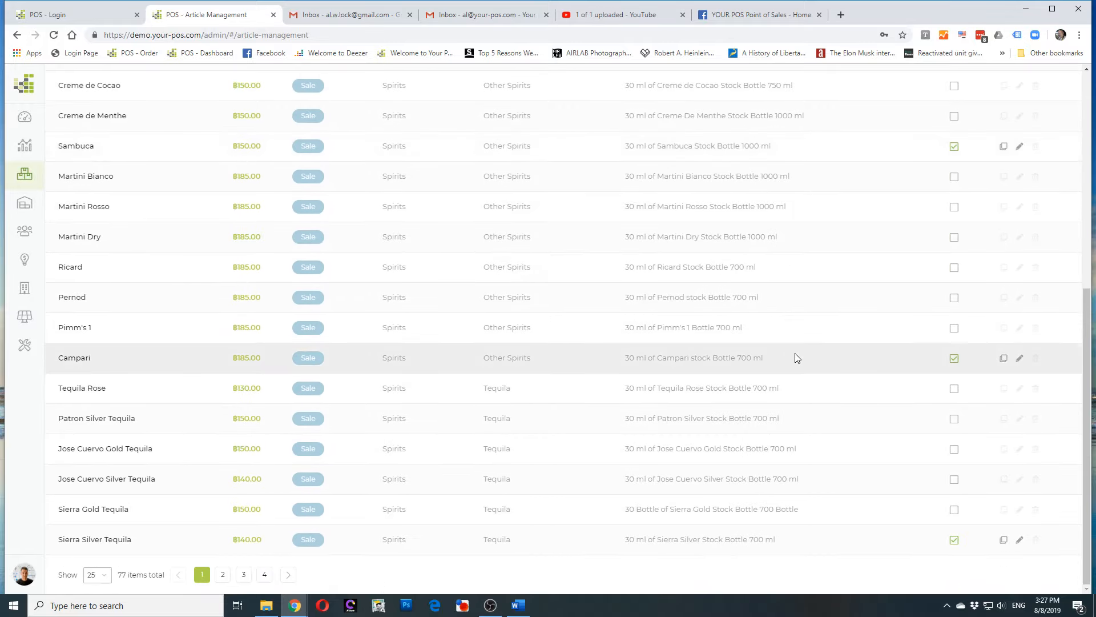
# - Switch the article group filter to Non-alcoholic drinks and look through the listed articles
pyautogui.scroll(7, 548, 409)
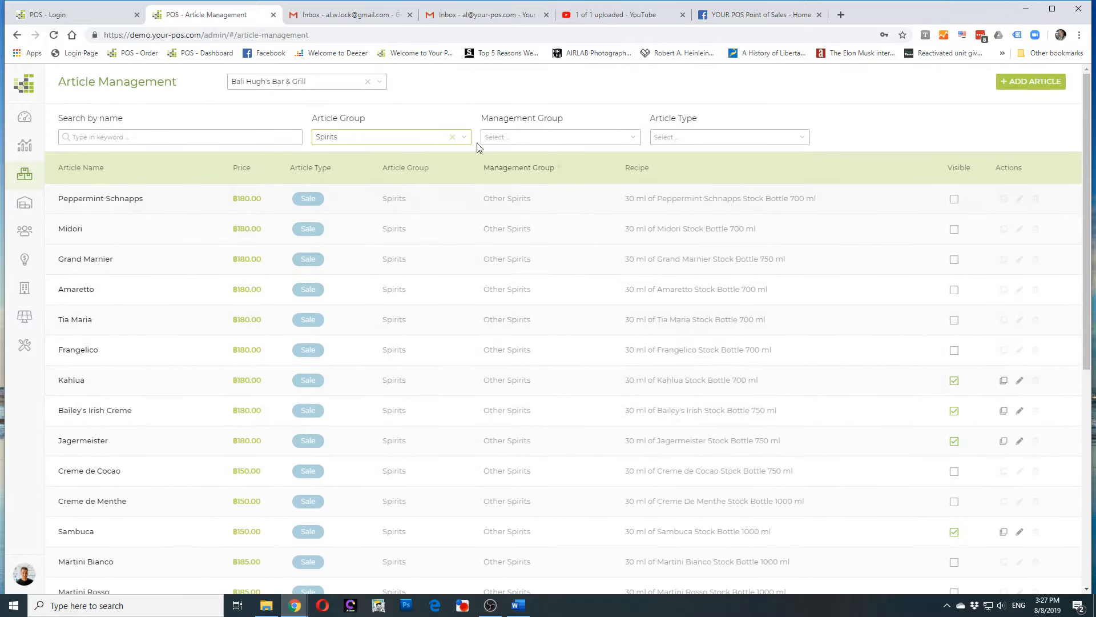
pyautogui.click(422, 135)
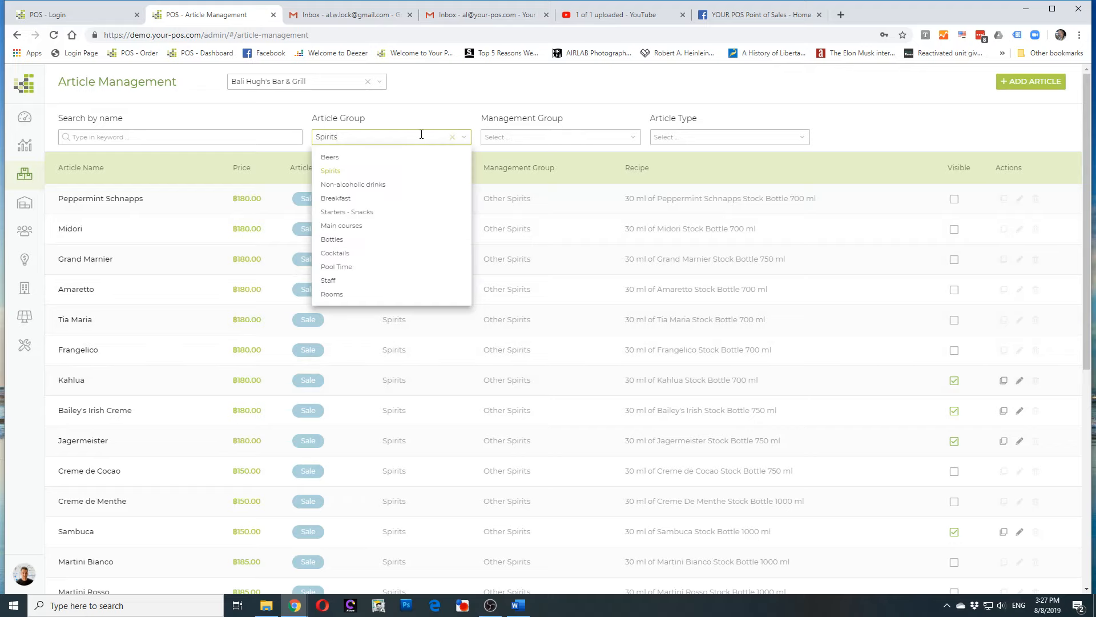
pyautogui.click(402, 184)
pyautogui.scroll(-5, 714, 372)
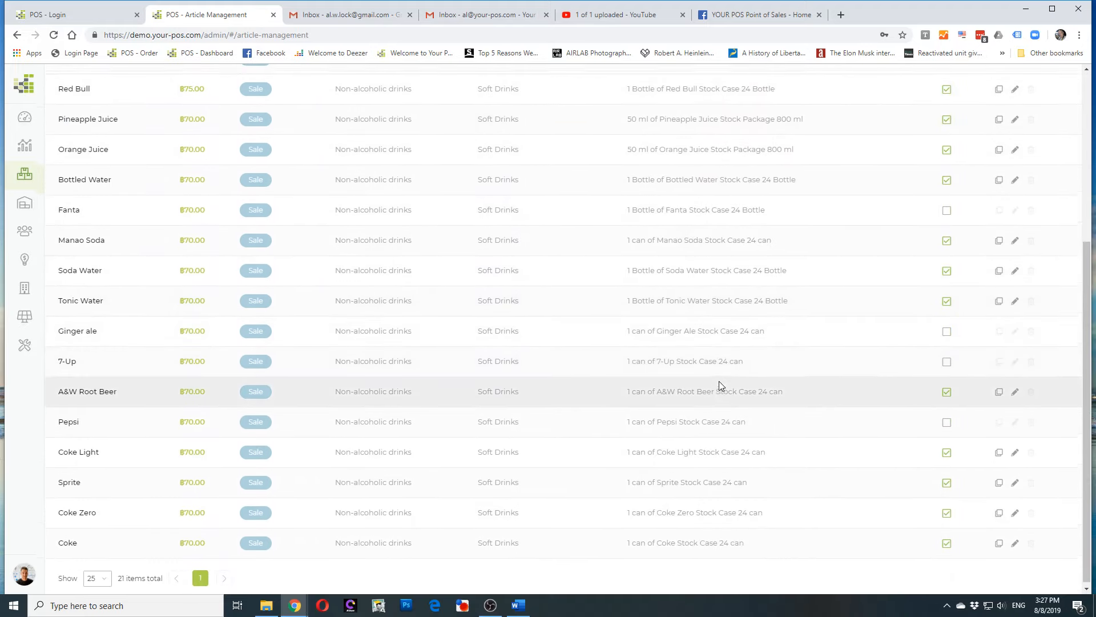
pyautogui.scroll(5, 718, 381)
# - Review the food articles by filtering the article group by Breakfast, Starters - Snacks and Main courses in turn
pyautogui.click(411, 138)
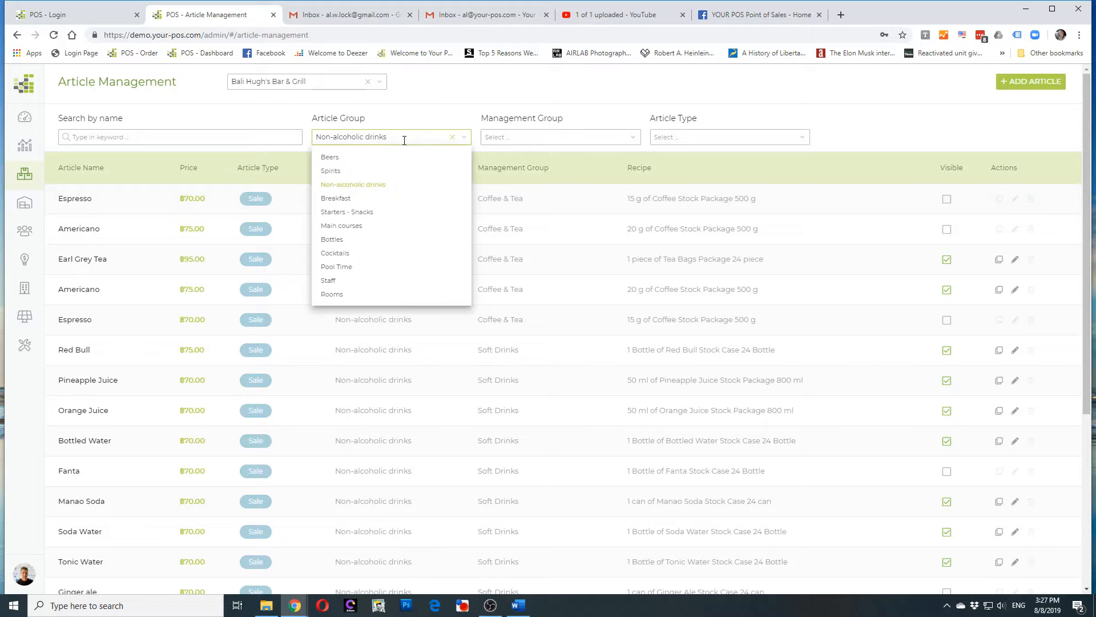
pyautogui.click(369, 198)
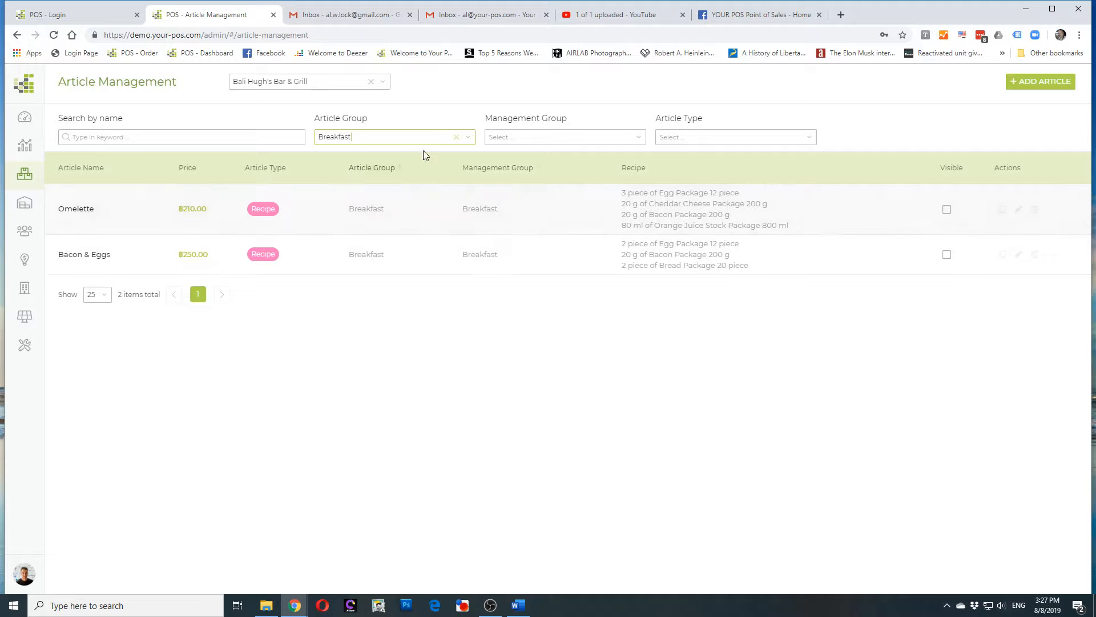
pyautogui.click(391, 136)
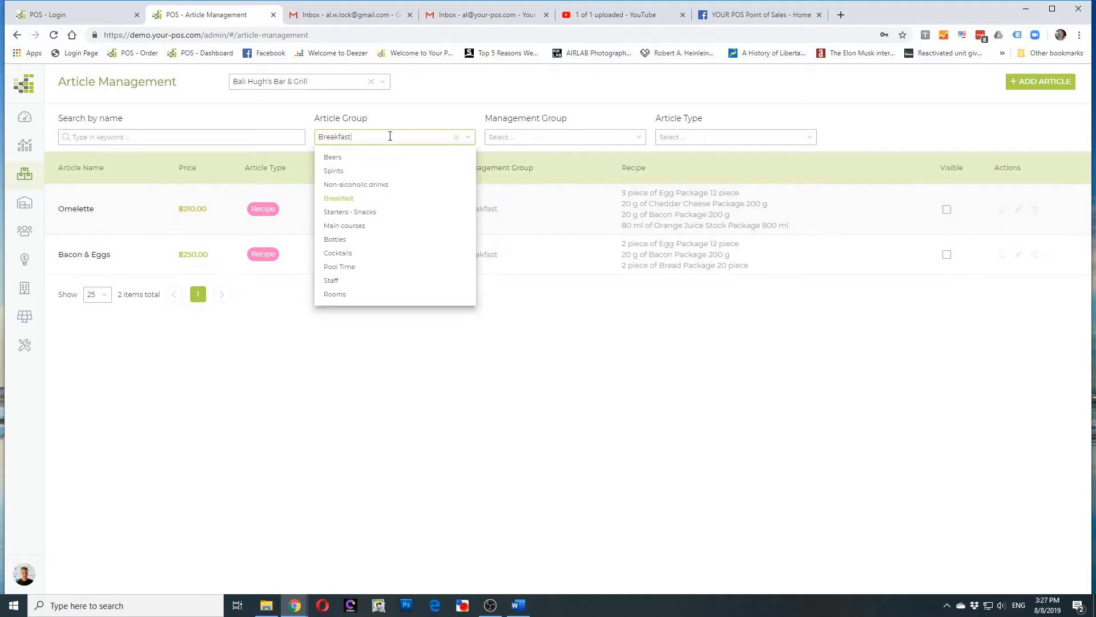
pyautogui.click(367, 212)
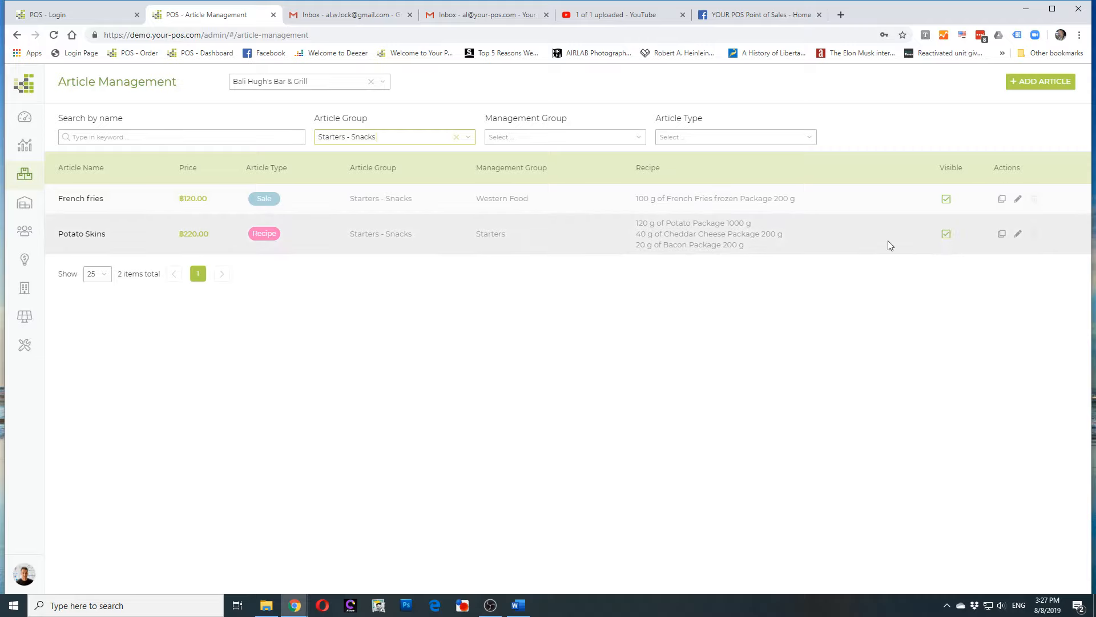
pyautogui.click(421, 136)
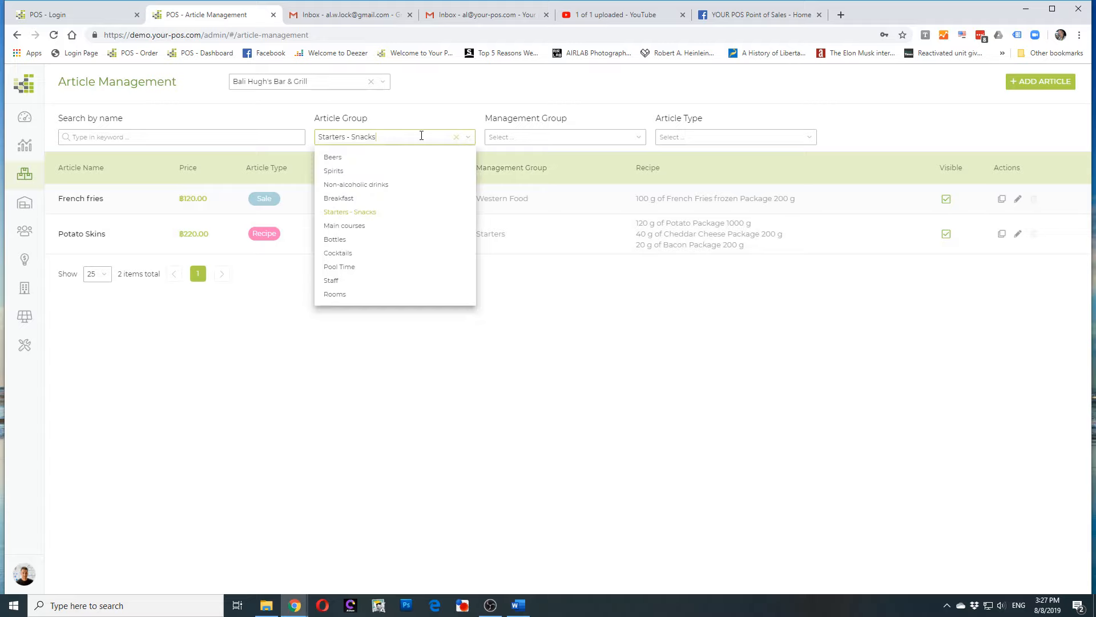
pyautogui.click(388, 226)
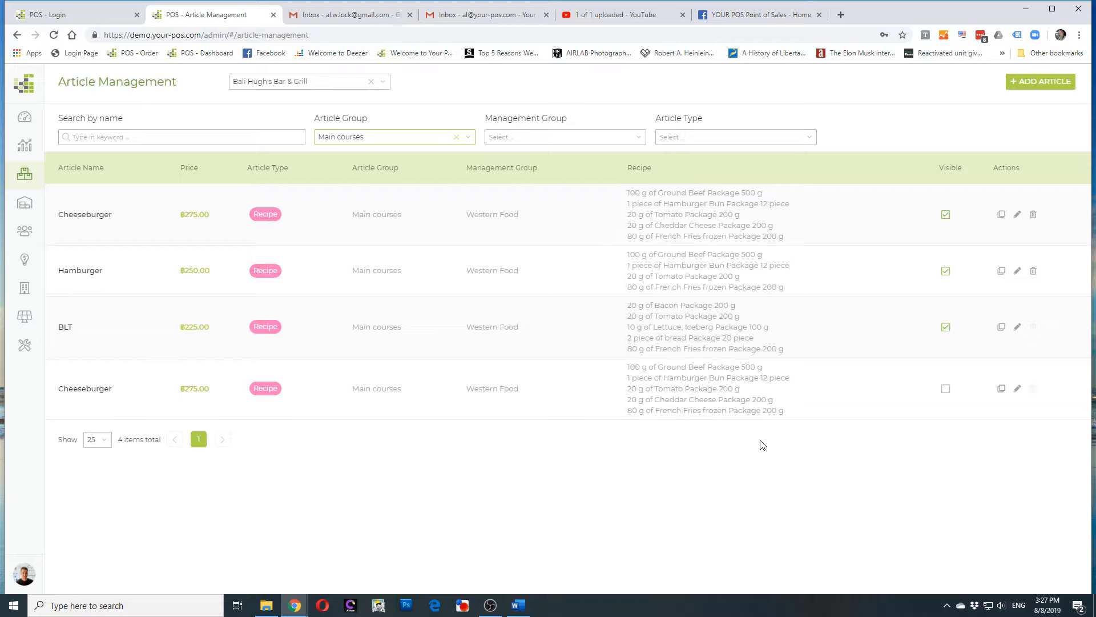
# - Filter the articles by Bottles and review the list through to page 3, and review the Cocktails group as well
pyautogui.click(407, 136)
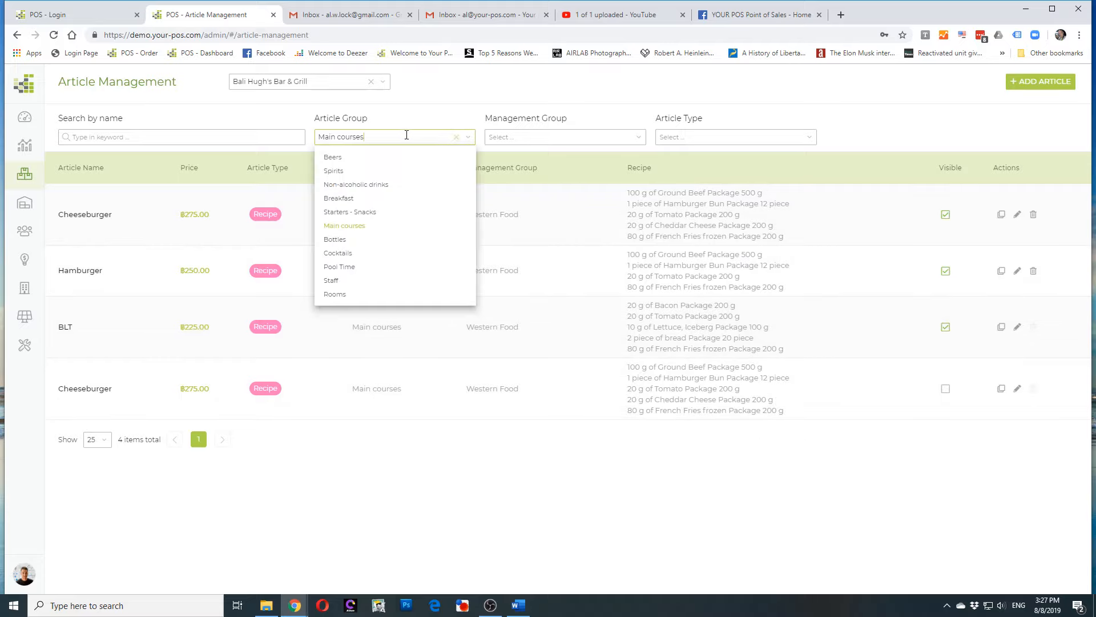
pyautogui.click(374, 240)
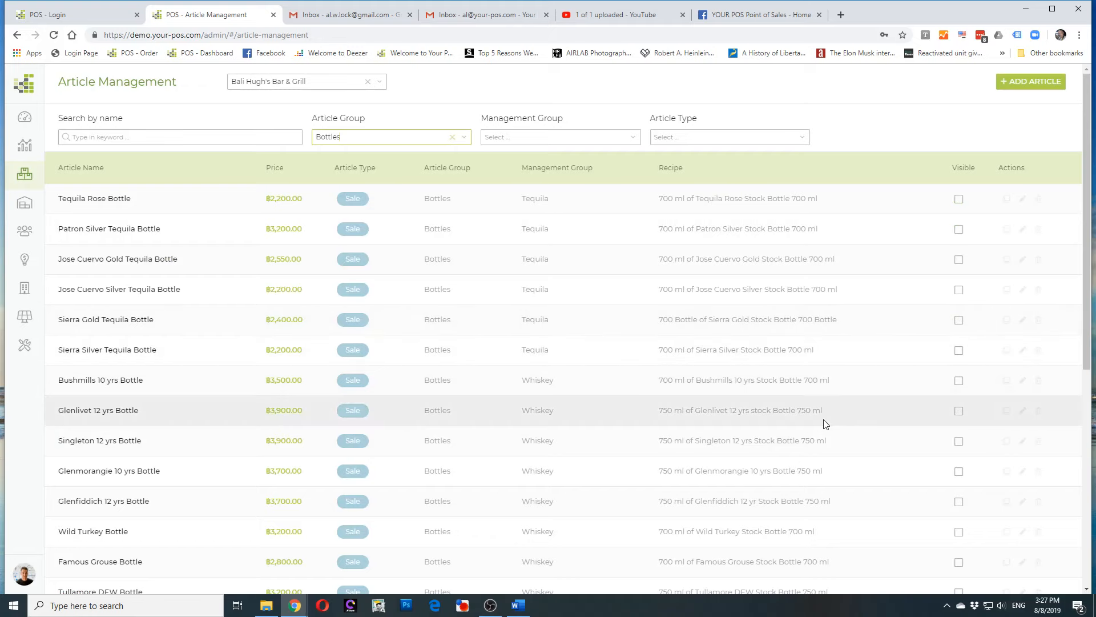
pyautogui.scroll(-6, 832, 408)
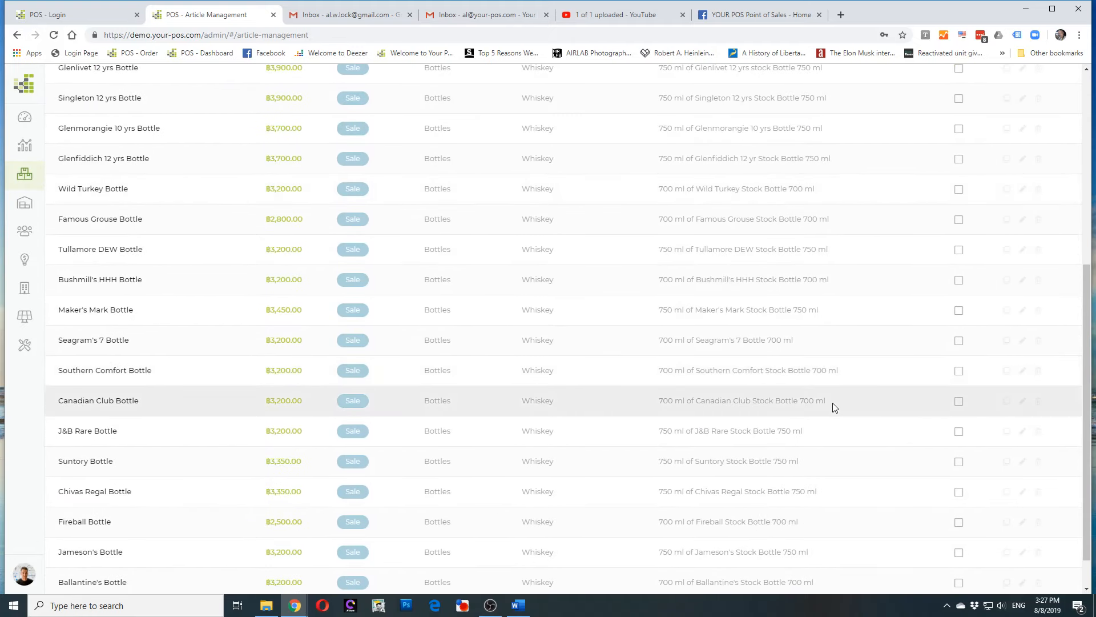
pyautogui.scroll(-1, 832, 408)
pyautogui.scroll(7, 837, 406)
pyautogui.scroll(-3, 840, 404)
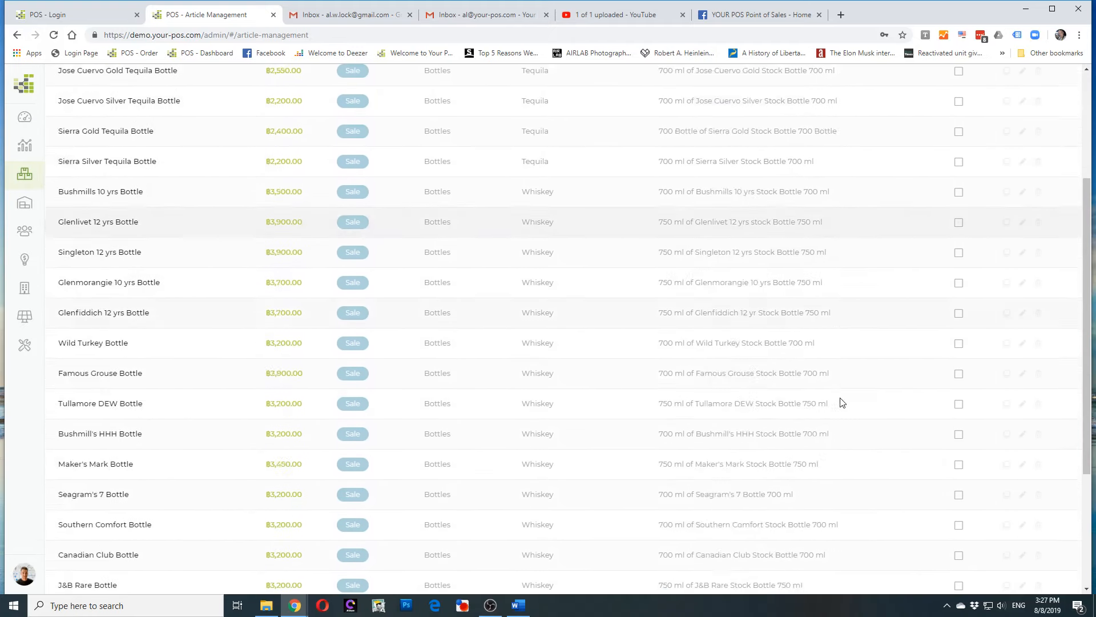
pyautogui.scroll(-3, 840, 402)
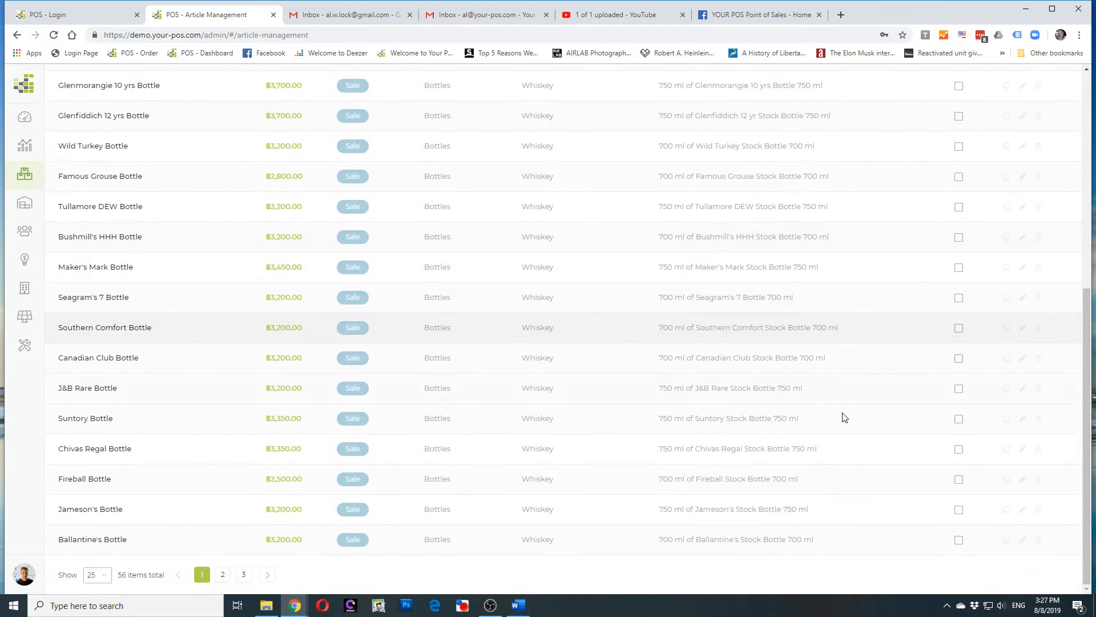
pyautogui.click(244, 575)
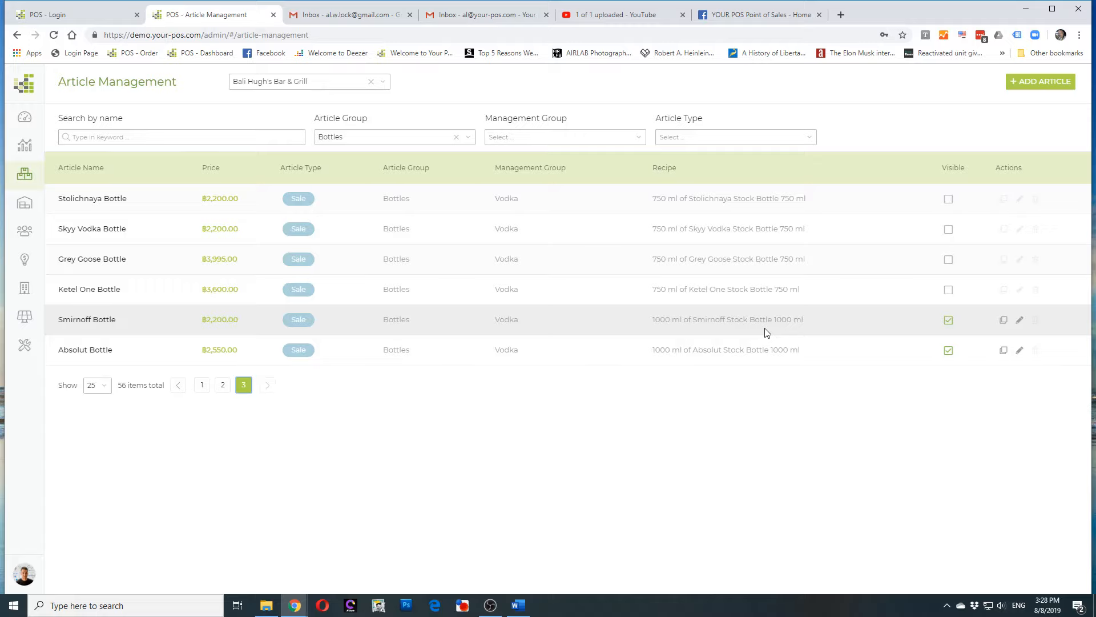
pyautogui.click(394, 138)
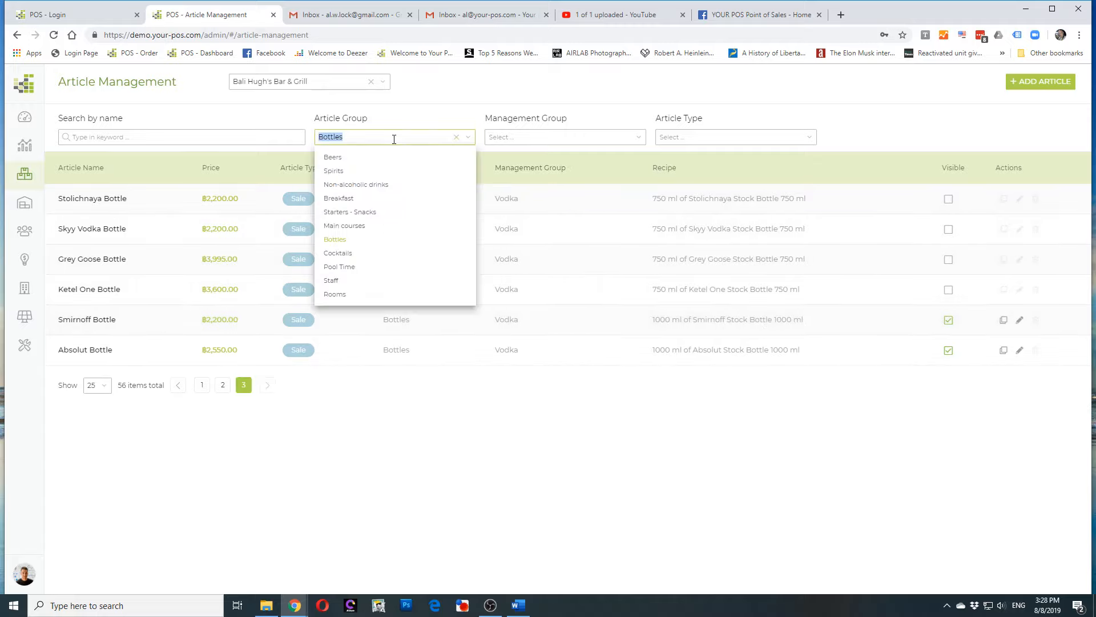
pyautogui.click(367, 253)
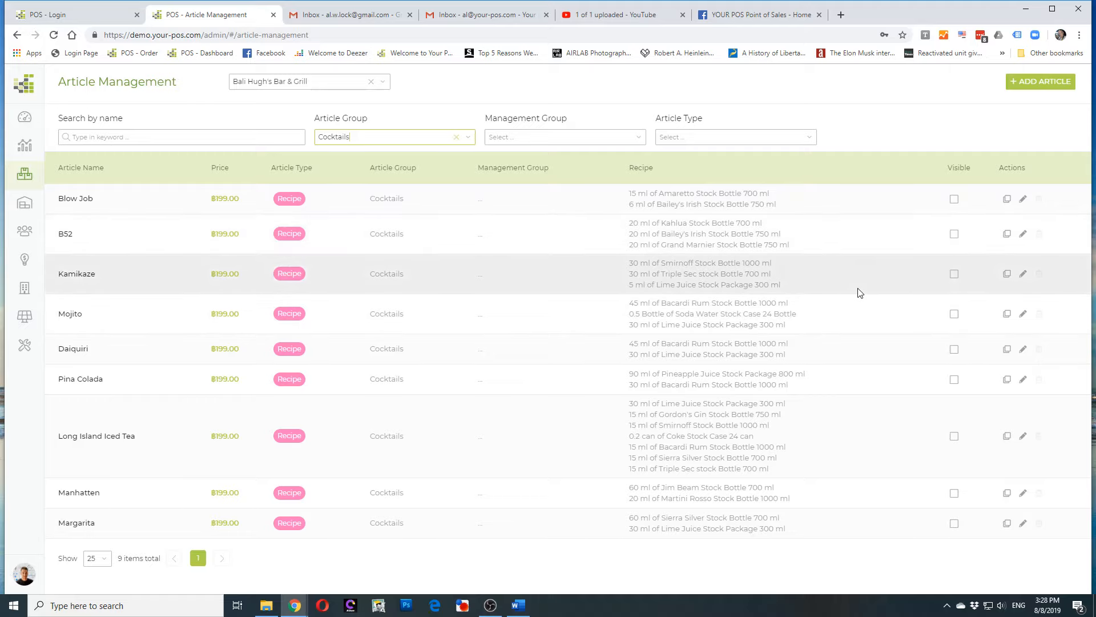
# - Filter the articles by Pool Time and switch the location to Ball in Hand Pool Hall to review its pool tables
pyautogui.click(394, 138)
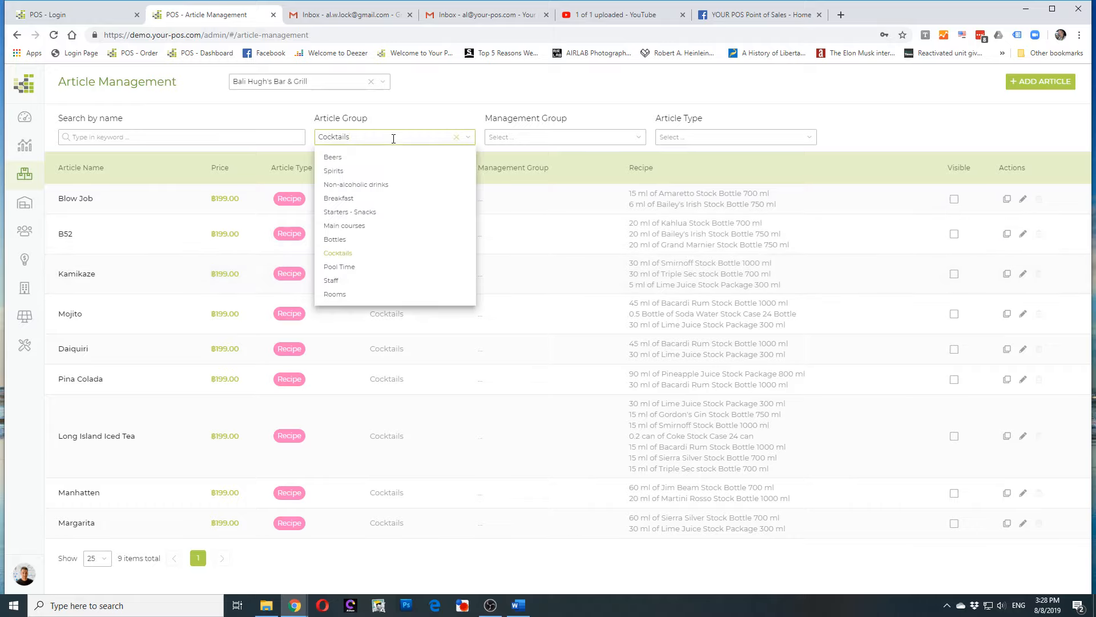
pyautogui.click(394, 267)
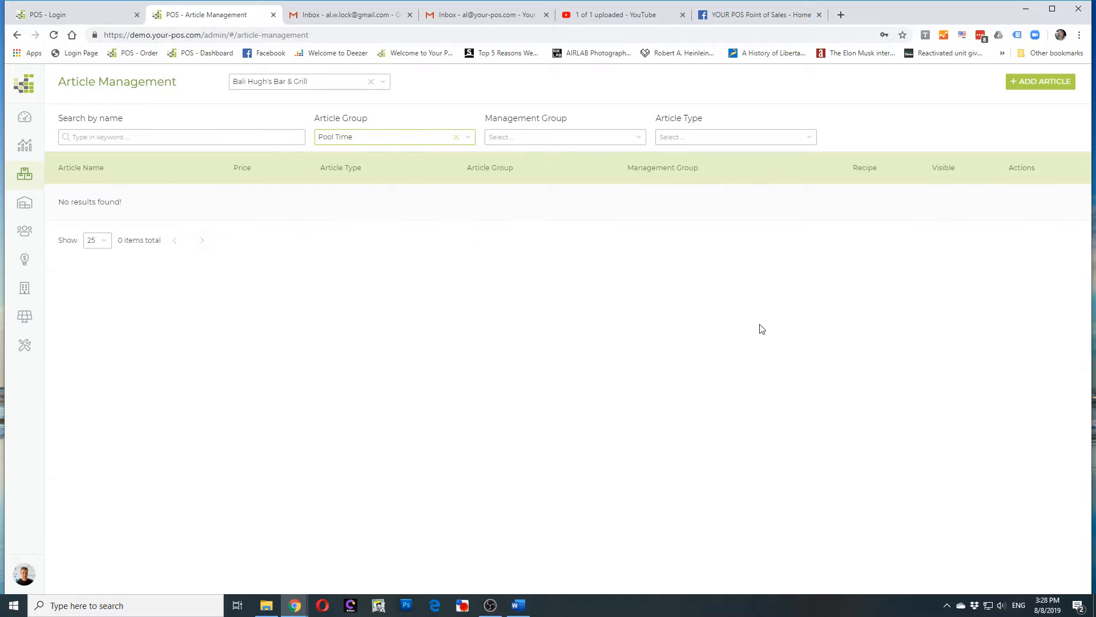
pyautogui.click(388, 135)
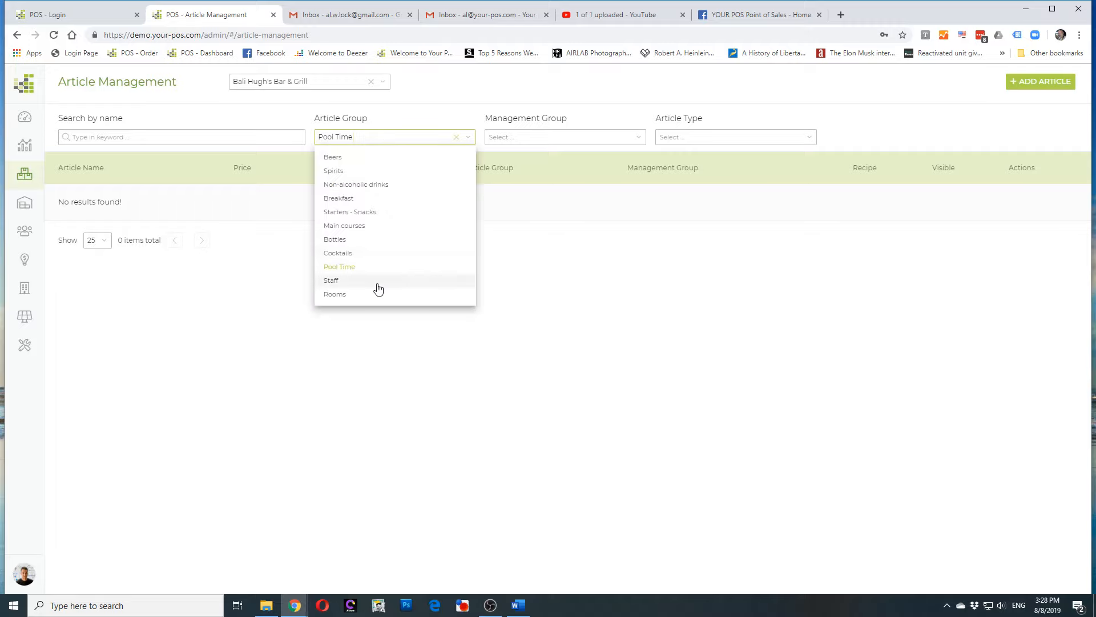
pyautogui.click(340, 80)
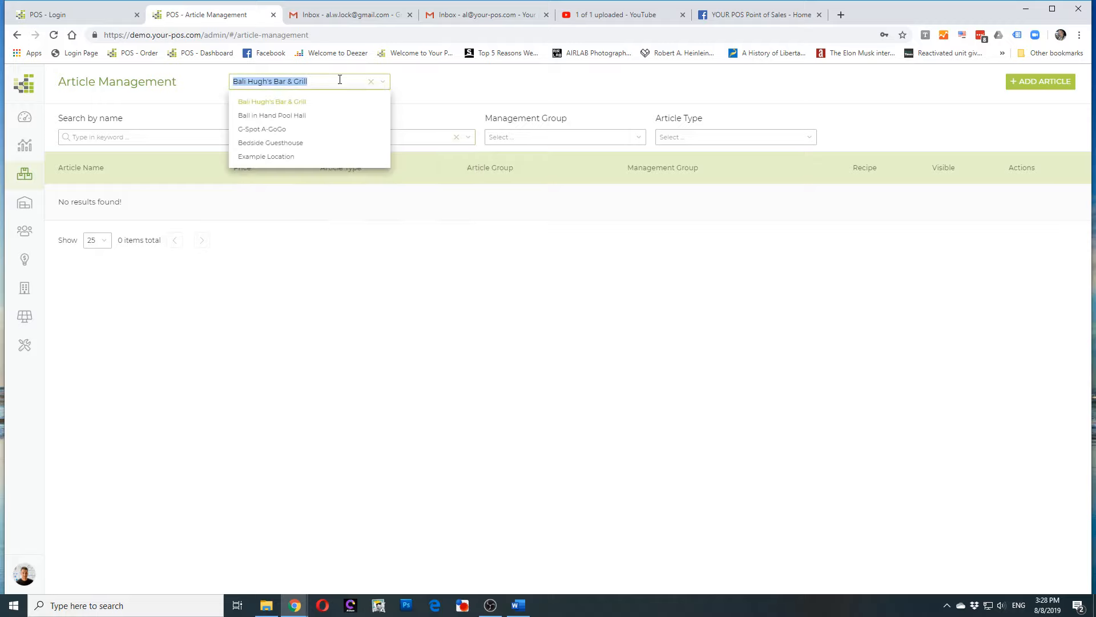
pyautogui.click(314, 115)
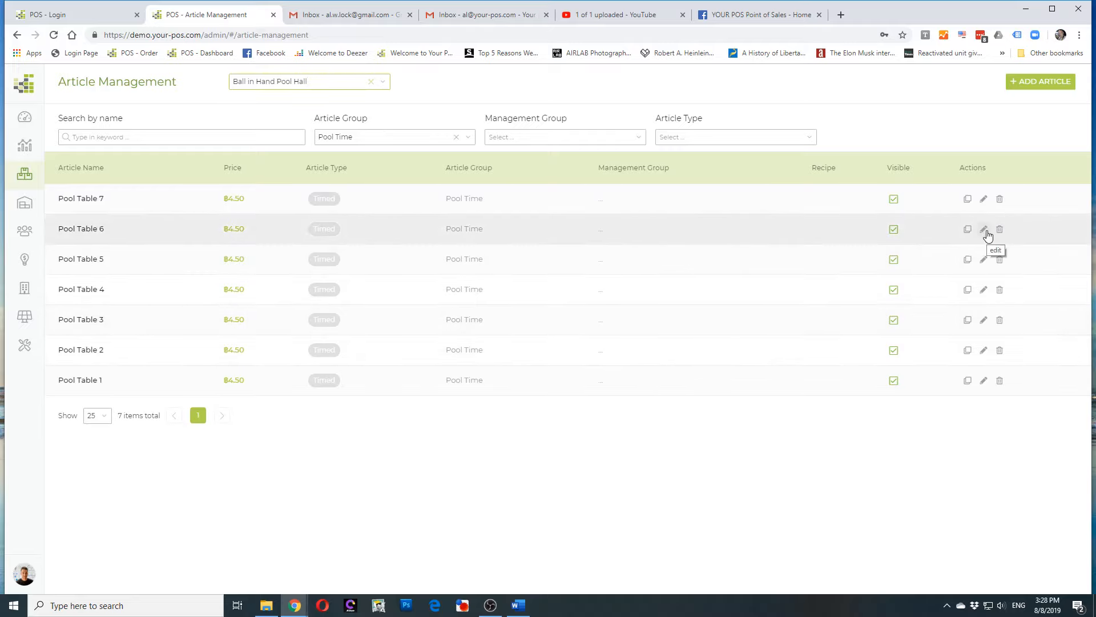
# - Open the Pool Table 6 article for editing, look at the time unit options of its selling price, and cancel without saving
pyautogui.click(988, 235)
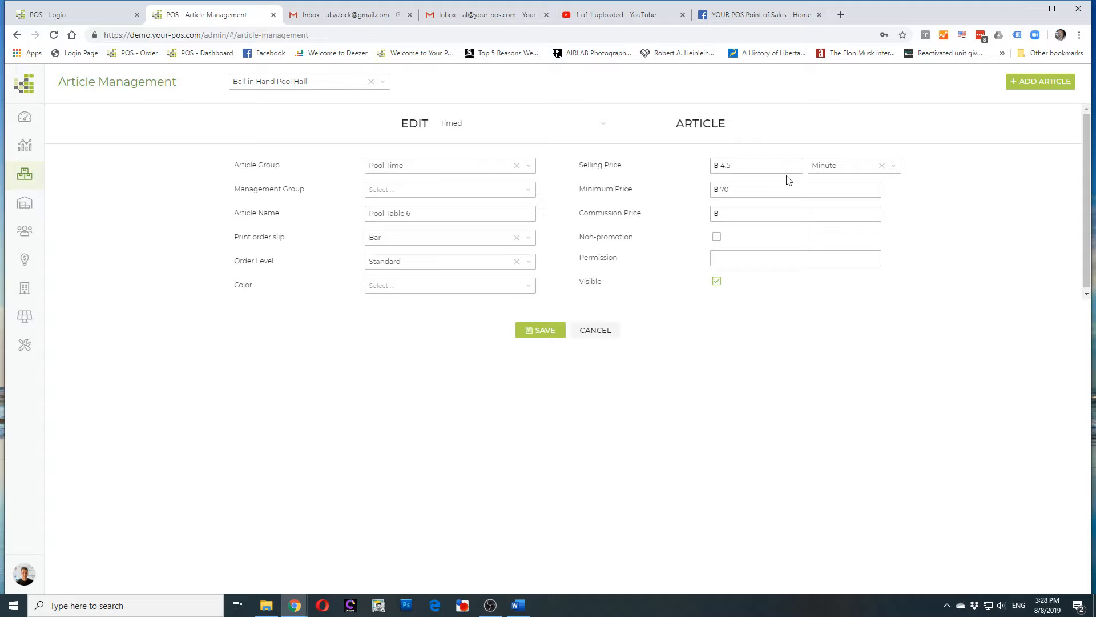
pyautogui.click(899, 166)
pyautogui.click(950, 178)
pyautogui.click(609, 335)
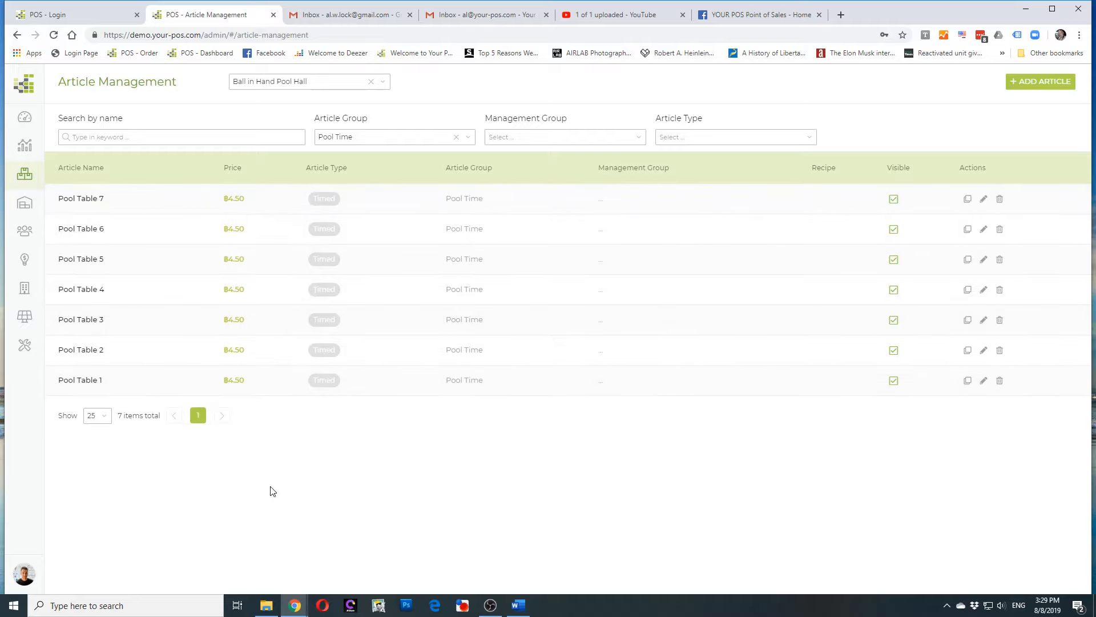
# - Open the Side dish / Mixer overview to review which mixers are assigned to each group
pyautogui.moveTo(96, 213)
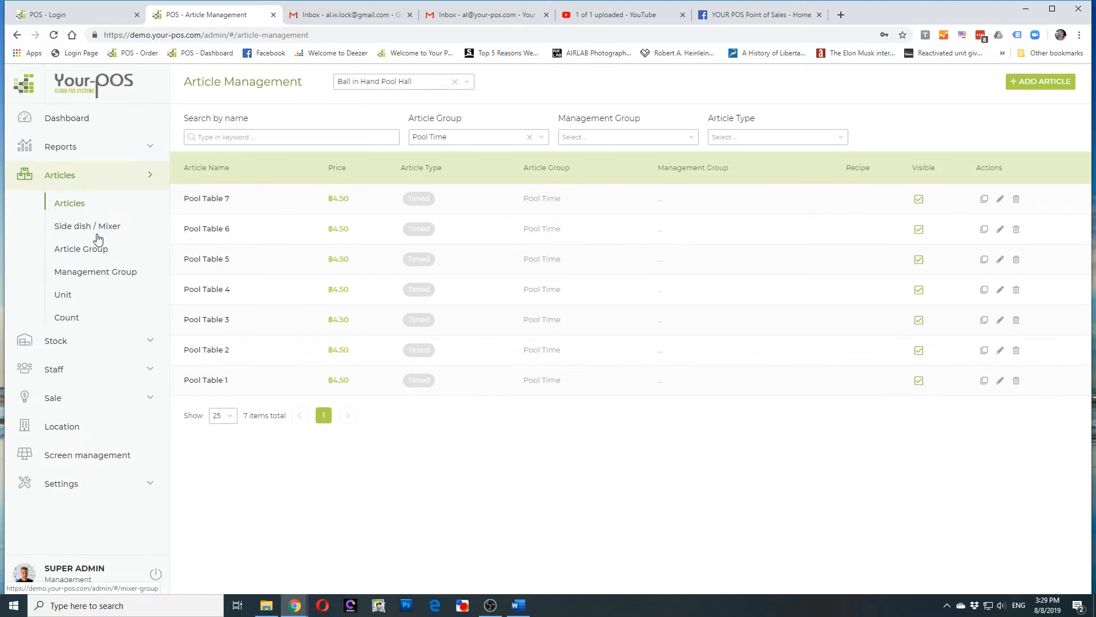
pyautogui.moveTo(69, 197)
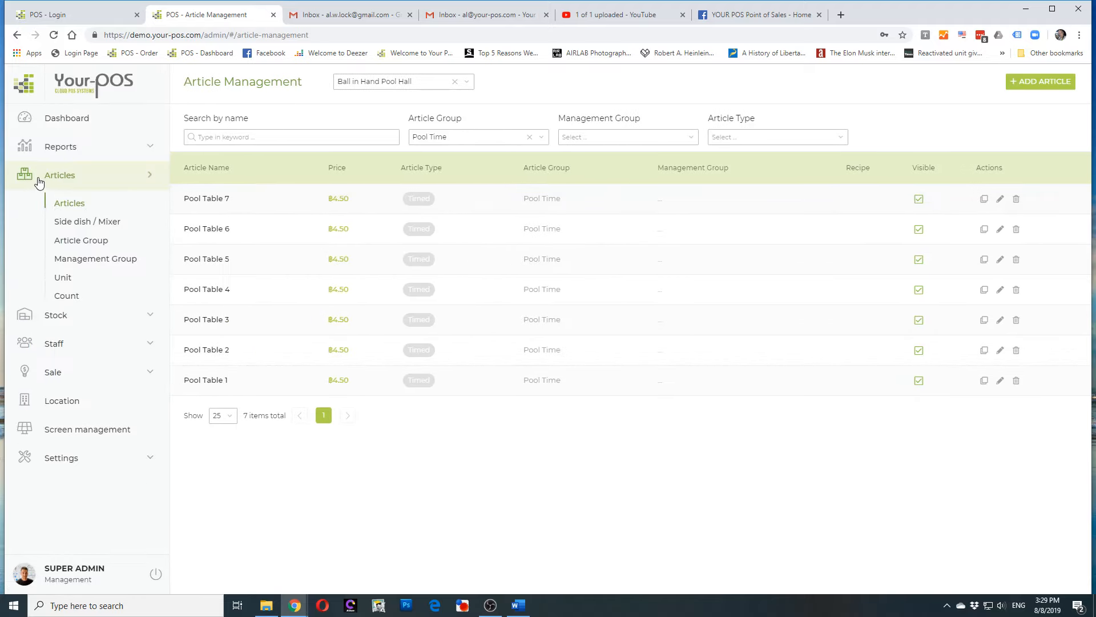
pyautogui.click(82, 229)
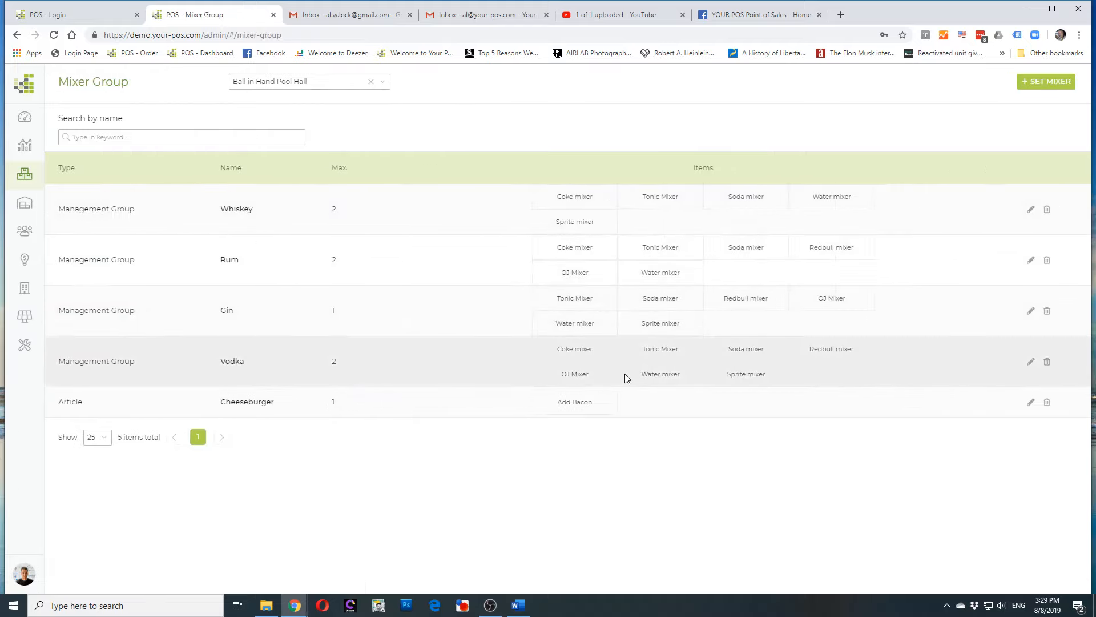
# - Look through the mixer articles in the article list and return to the Side dish / Mixer overview
pyautogui.moveTo(12, 212)
pyautogui.click(73, 206)
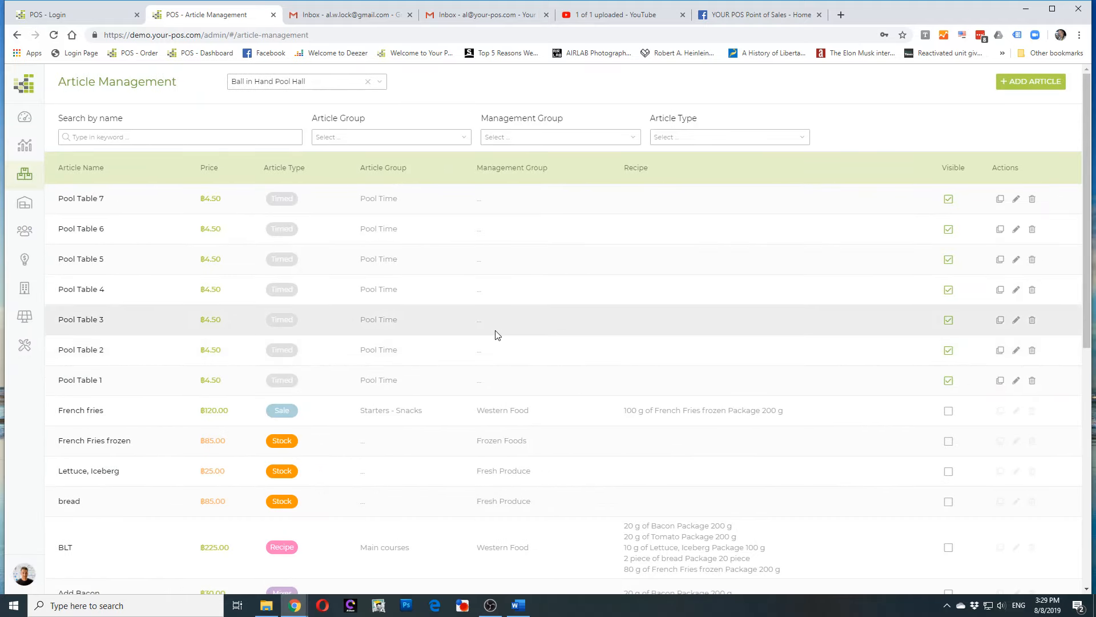
pyautogui.scroll(-5, 497, 336)
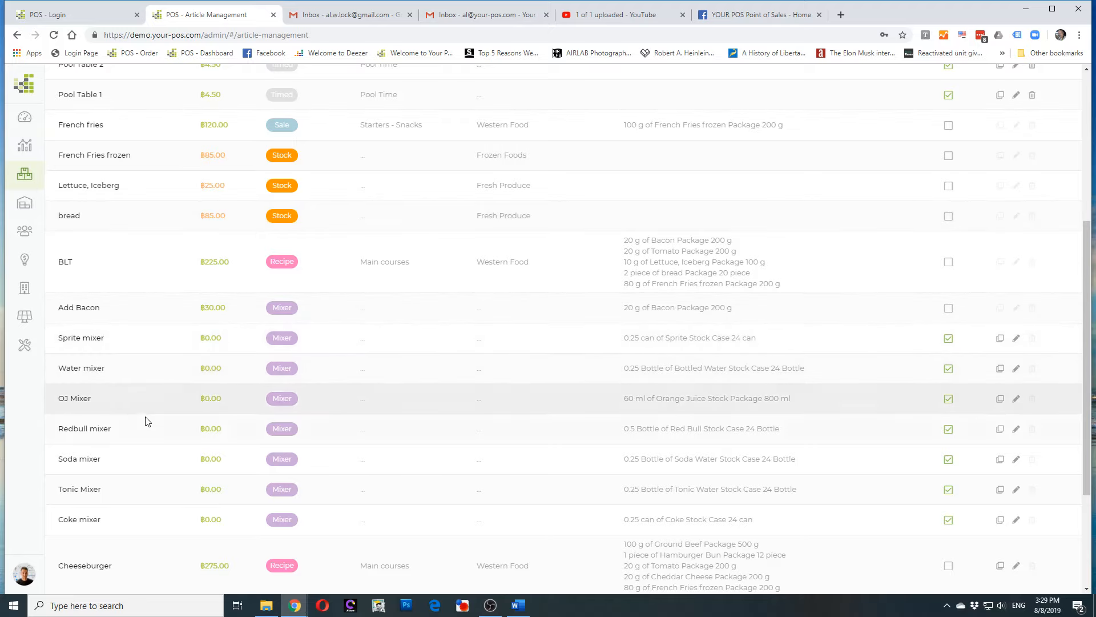
pyautogui.scroll(4, 172, 337)
pyautogui.moveTo(31, 182)
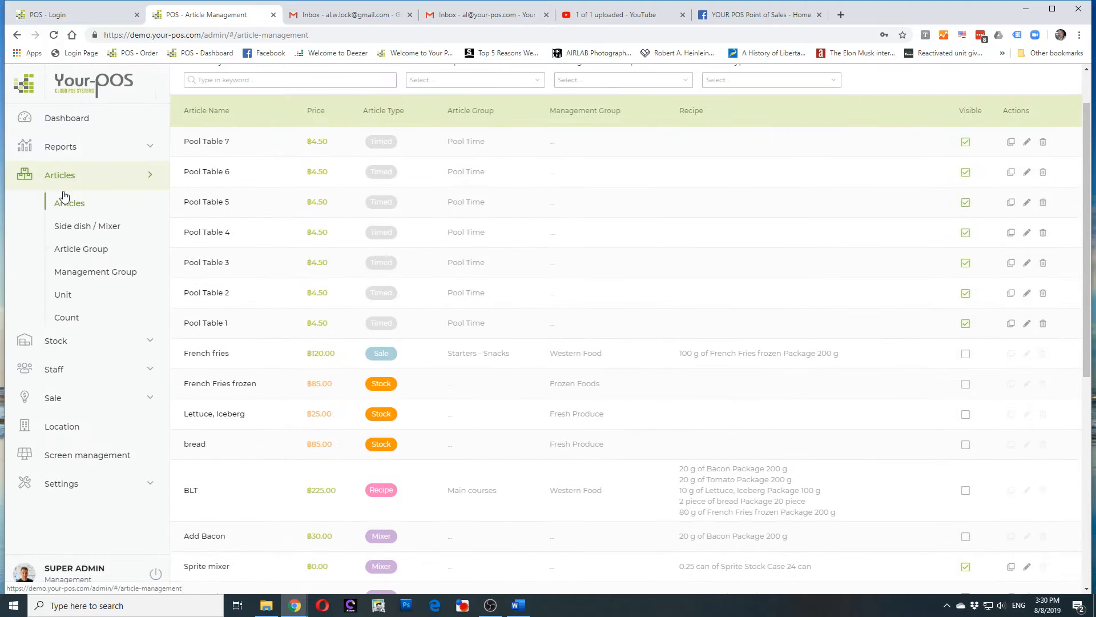
pyautogui.click(74, 215)
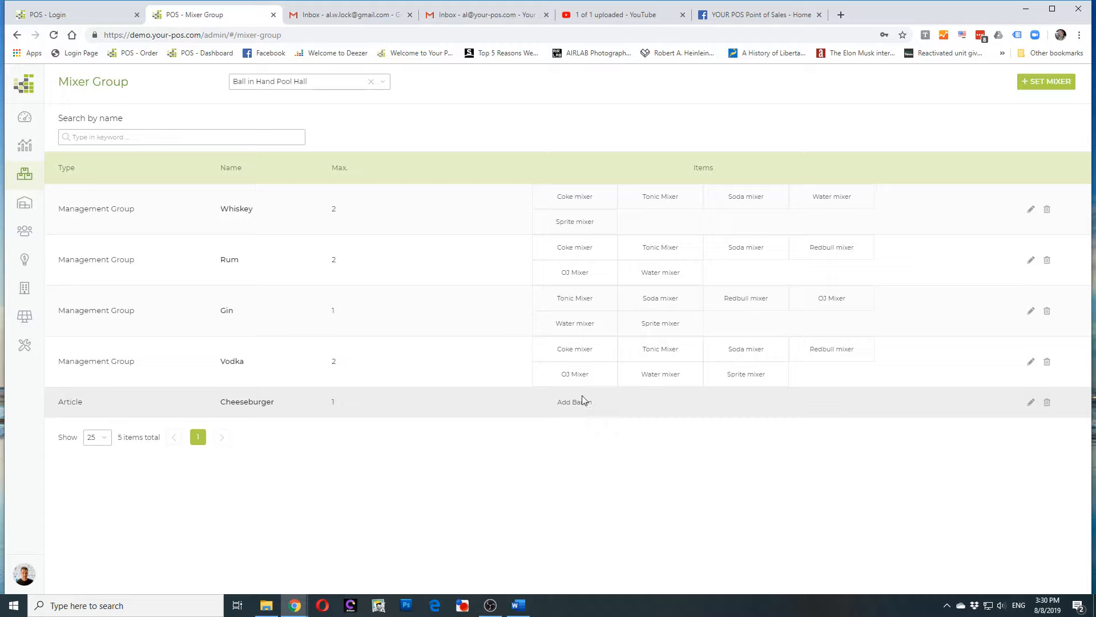
# - Review the location's article groups with their order slips and colors, and open the management group overview
pyautogui.moveTo(32, 212)
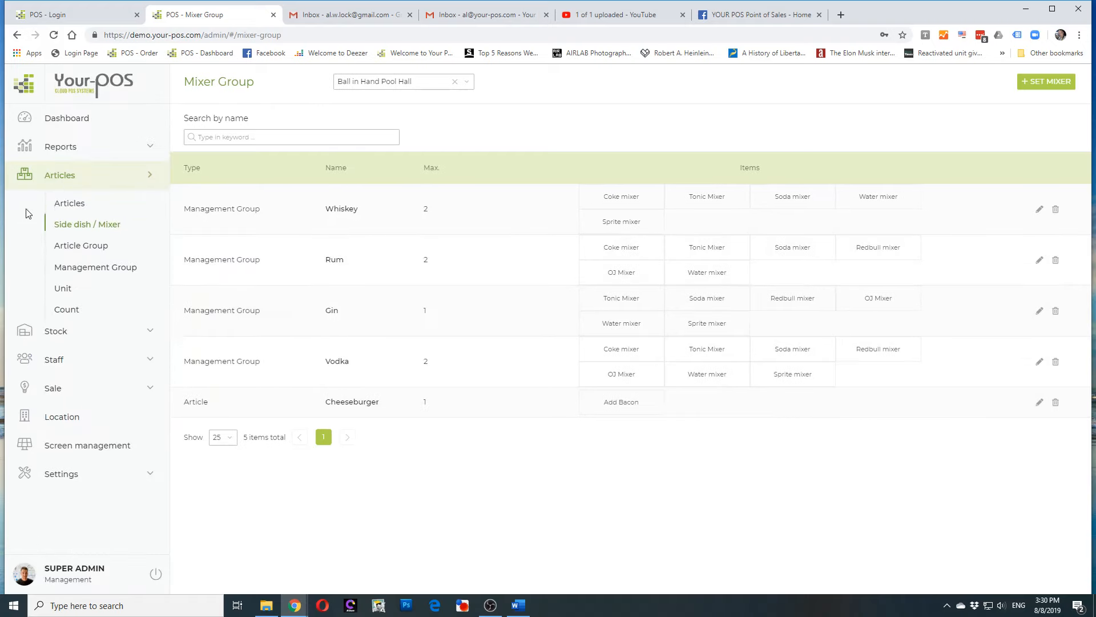
pyautogui.click(90, 249)
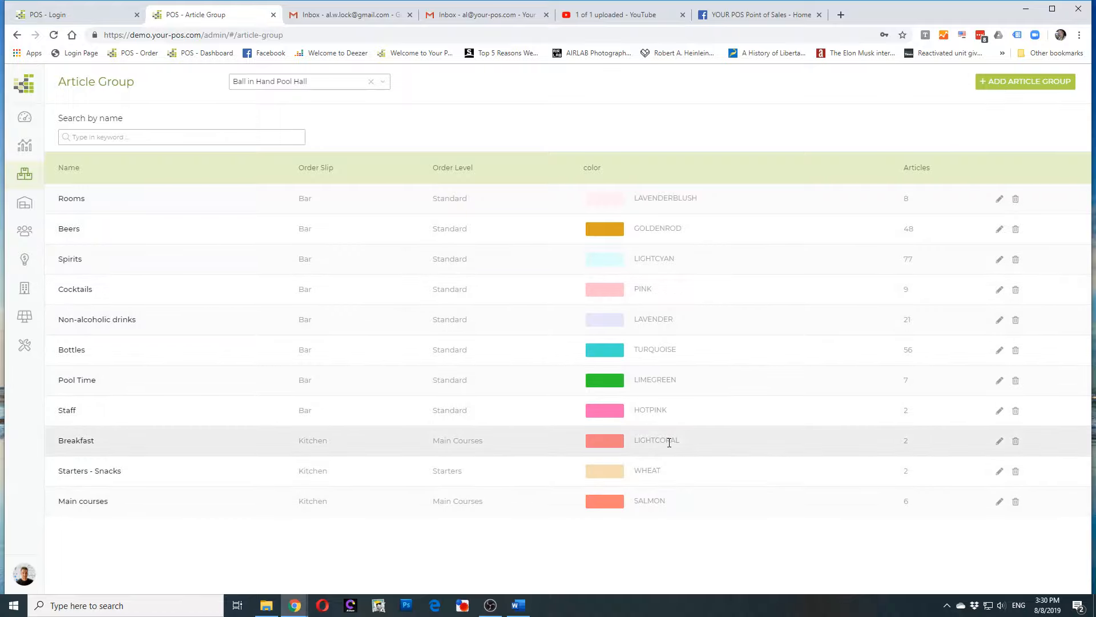
pyautogui.moveTo(43, 194)
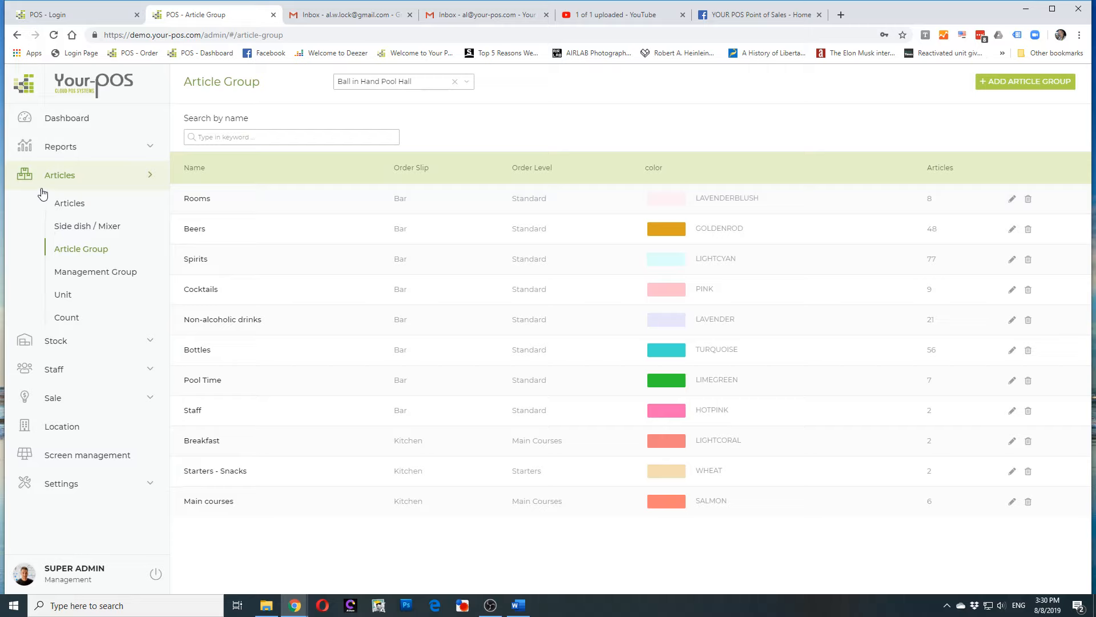
pyautogui.click(91, 272)
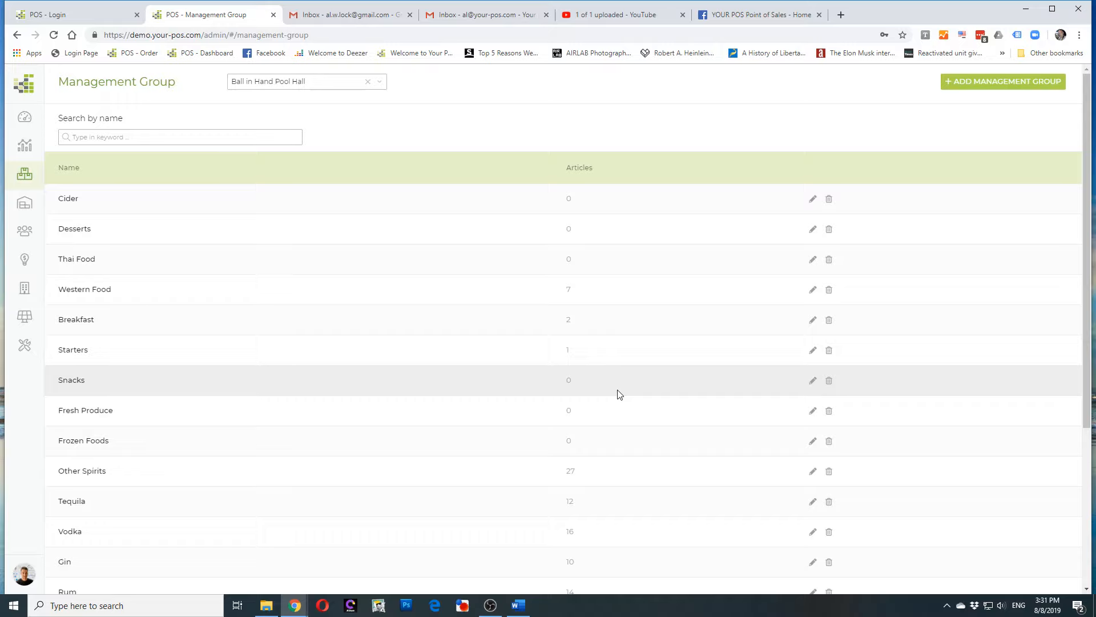
# - Look through the full list of management groups and the number of articles assigned to each
pyautogui.scroll(-5, 623, 392)
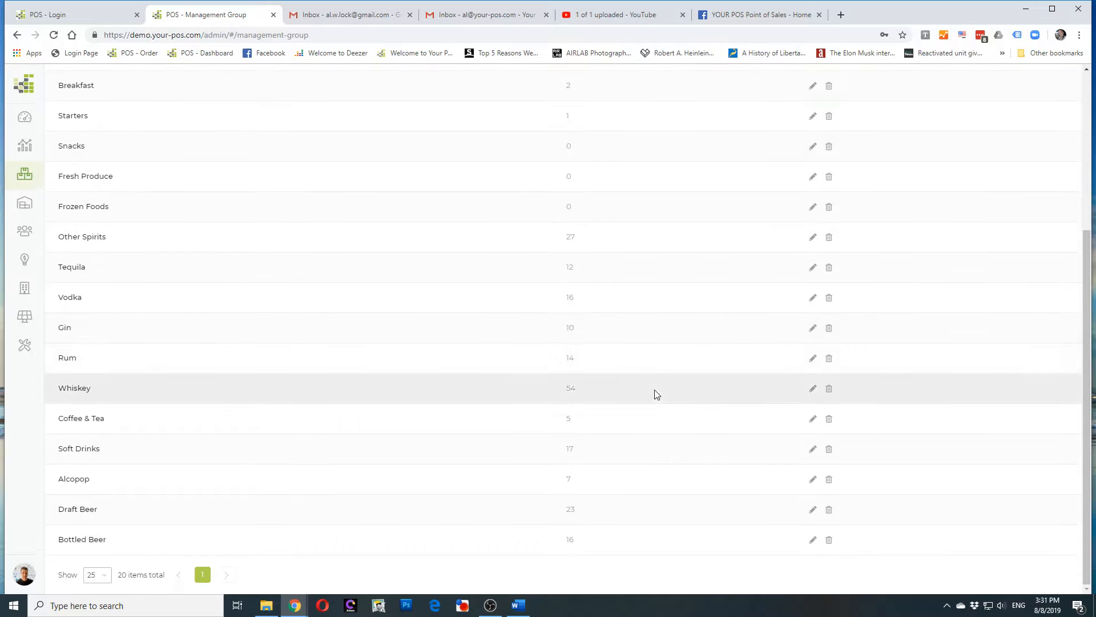
pyautogui.scroll(5, 655, 393)
pyautogui.scroll(-4, 657, 394)
pyautogui.scroll(4, 655, 390)
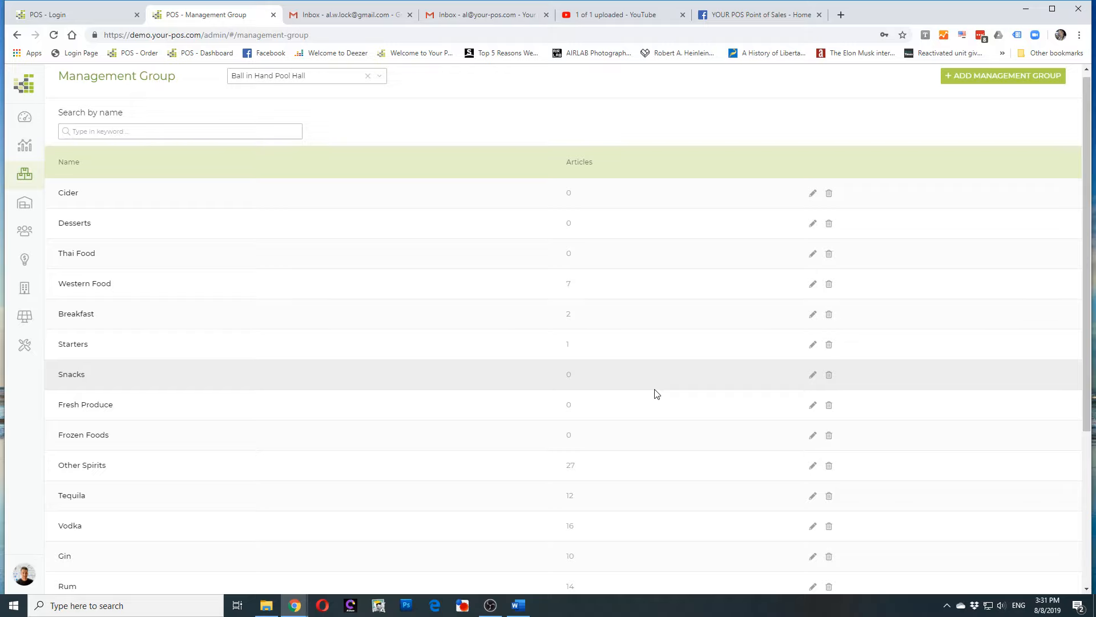
# - Review the units defined for the location, and open the overview of count types
pyautogui.moveTo(91, 268)
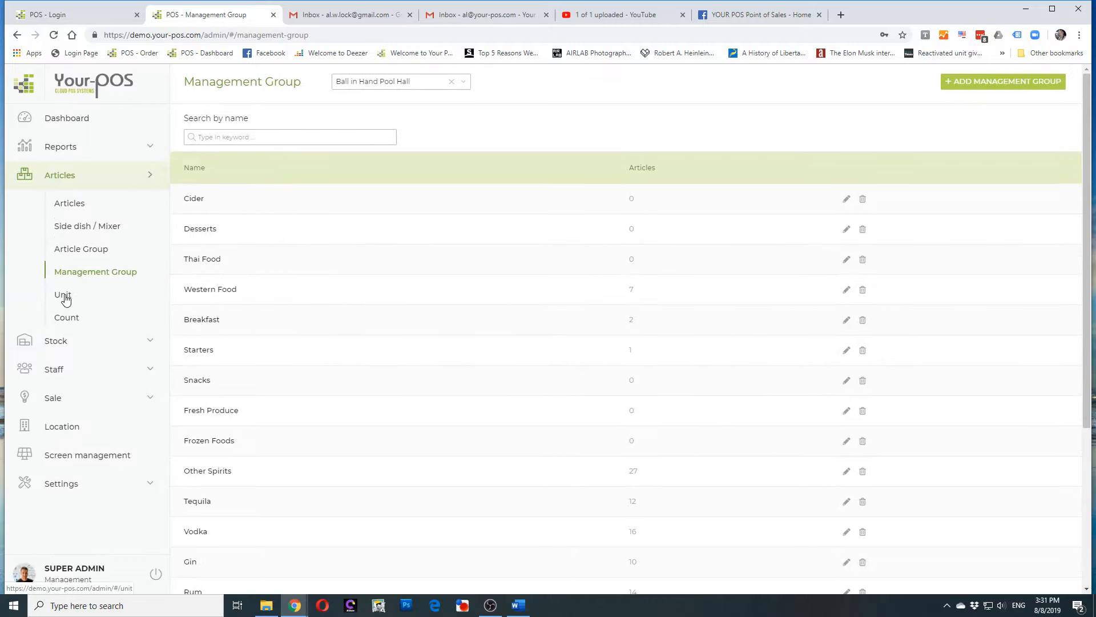
pyautogui.click(65, 299)
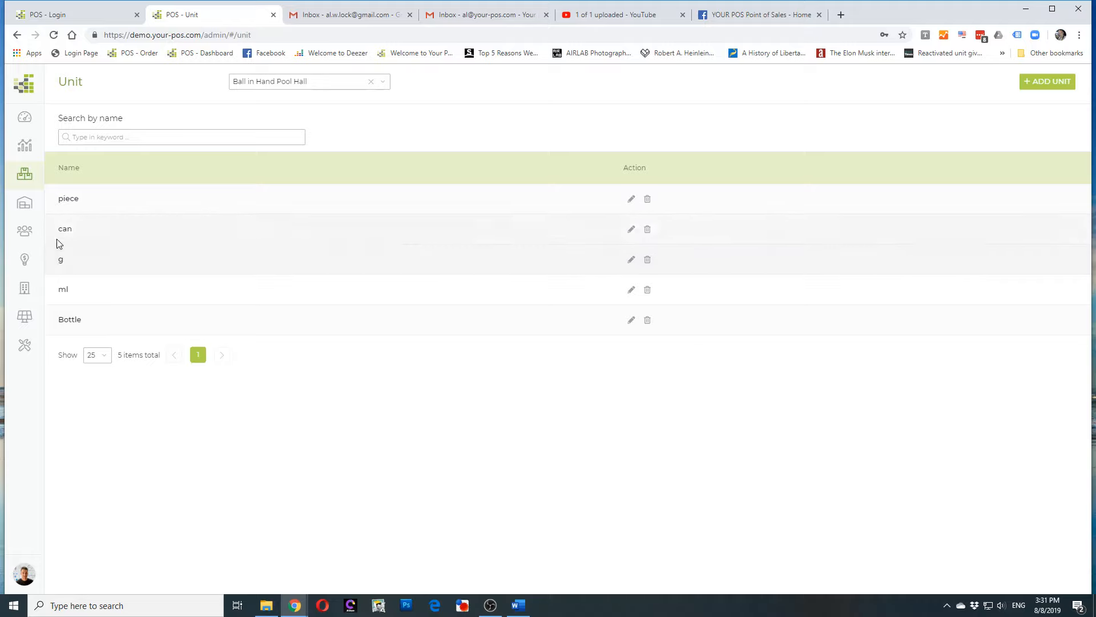
pyautogui.moveTo(33, 228)
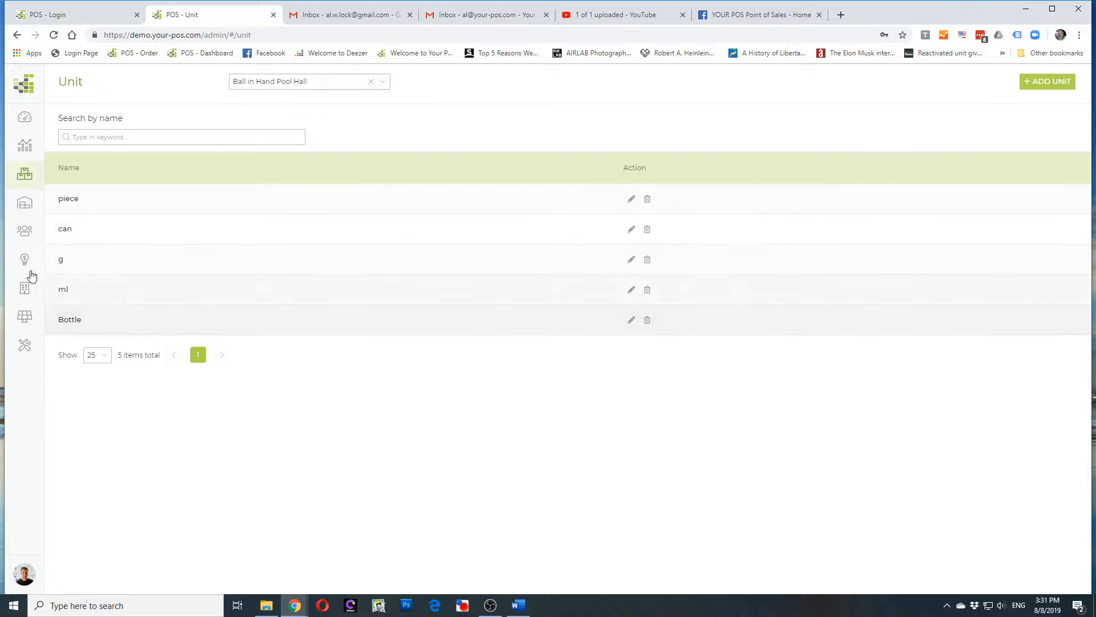
pyautogui.moveTo(17, 294)
pyautogui.click(76, 318)
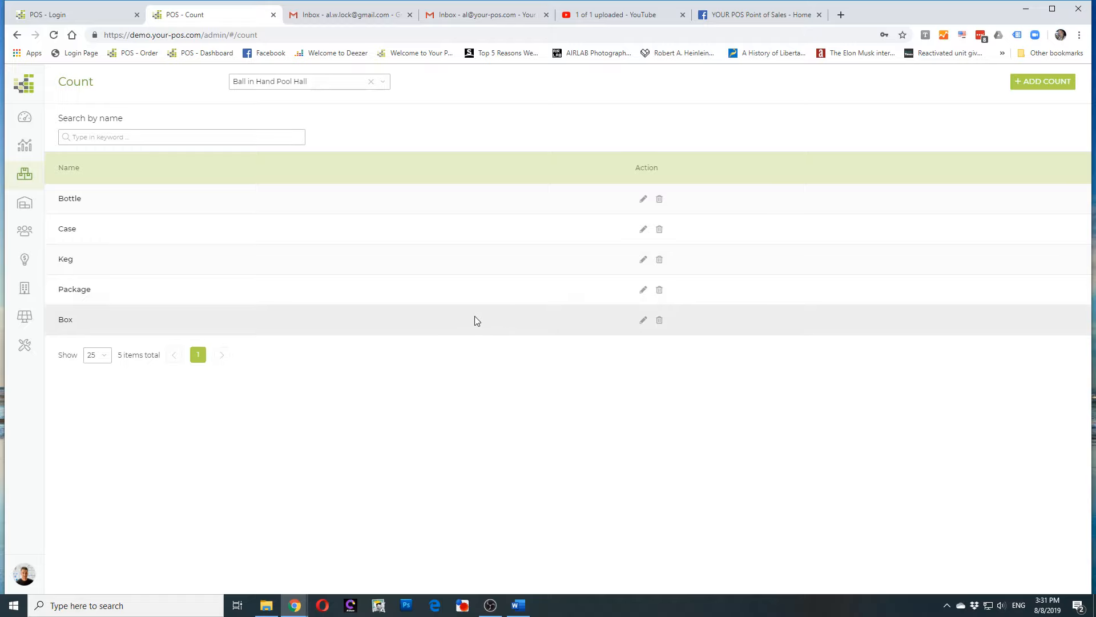
# - Return to the article list, open the Pool Table 3 article to view its pricing, and cancel without saving
pyautogui.moveTo(35, 182)
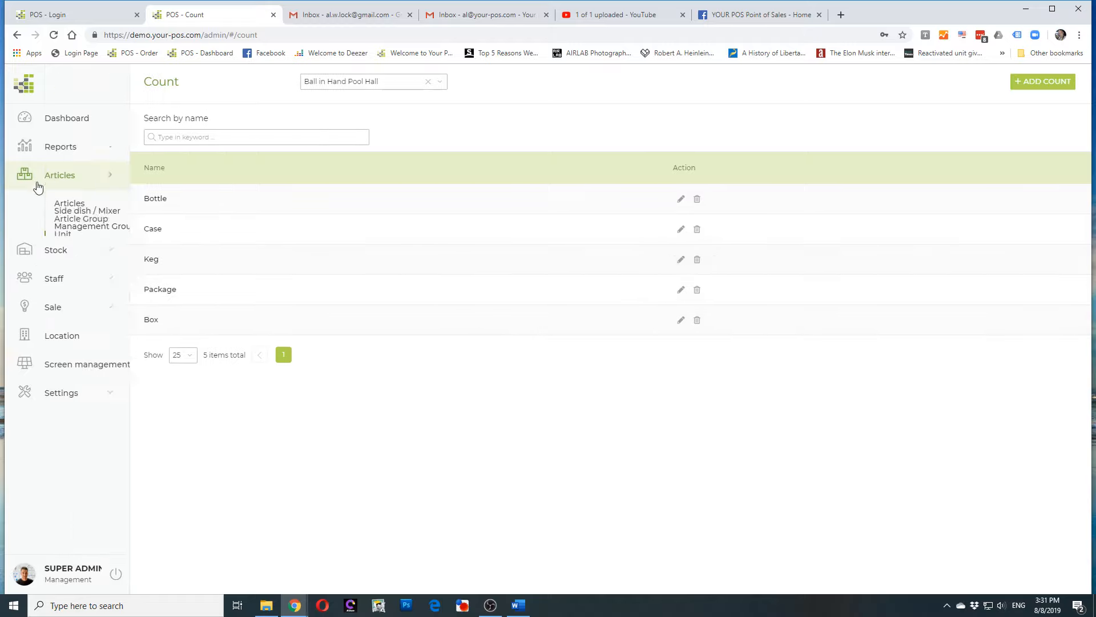
pyautogui.click(68, 204)
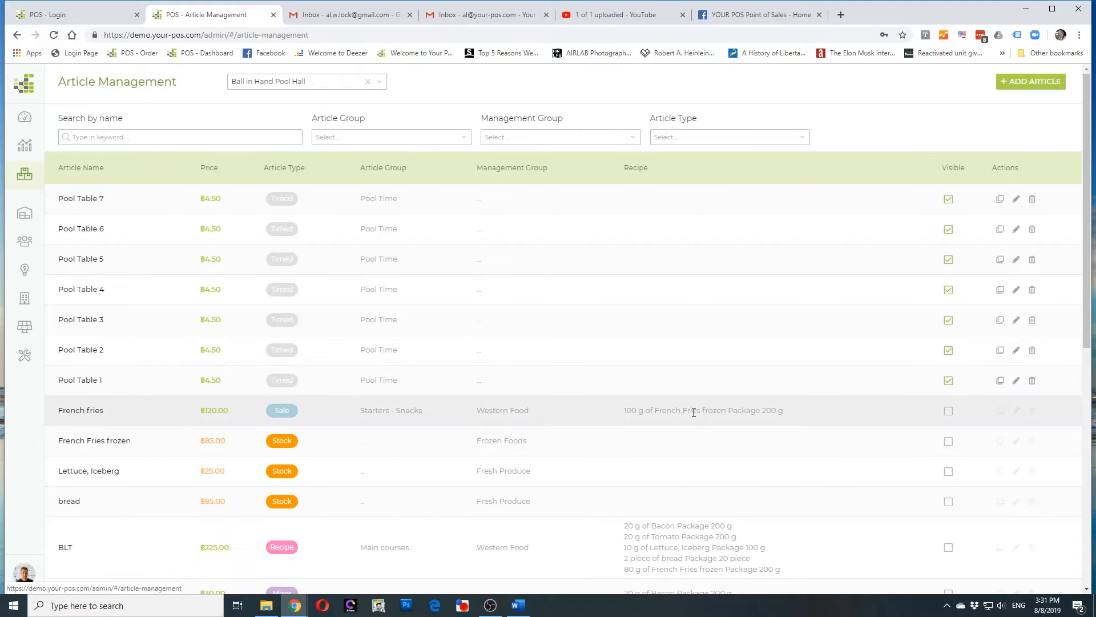
pyautogui.scroll(-4, 693, 412)
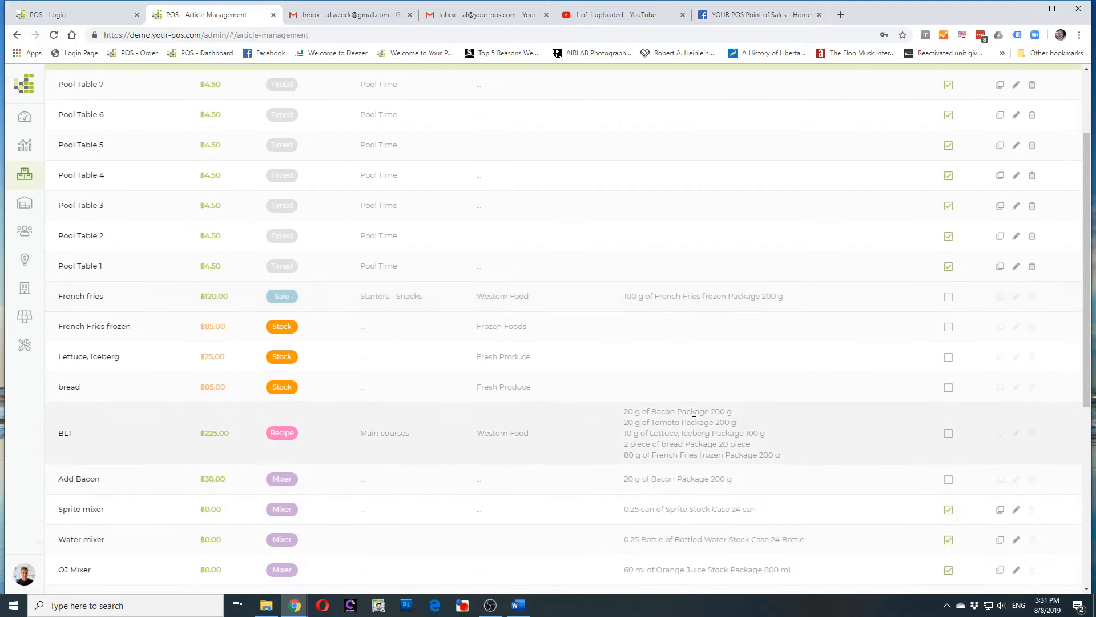
pyautogui.scroll(3, 694, 412)
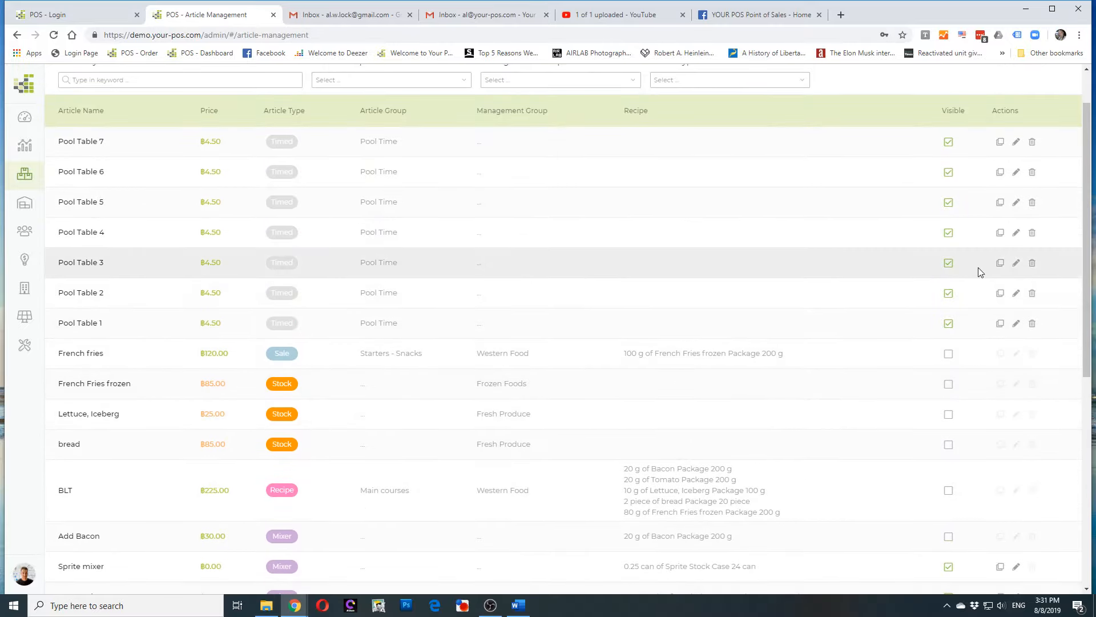
pyautogui.click(1015, 264)
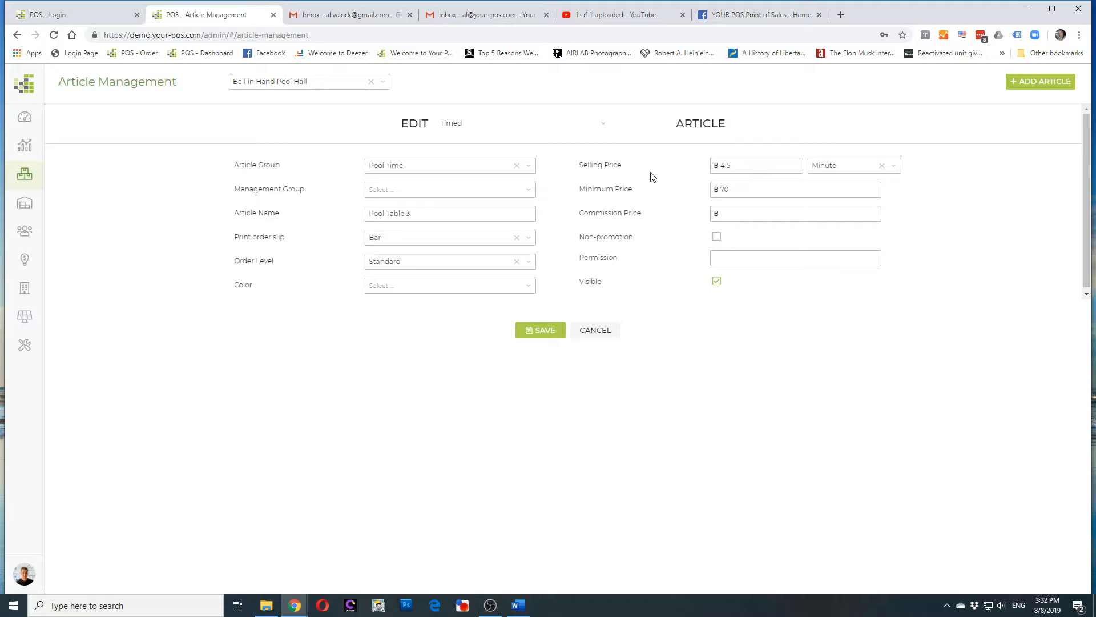
pyautogui.click(605, 340)
# - Set the selling price of the Cheeseburger recipe article to ฿325 and save it
pyautogui.scroll(-8, 784, 338)
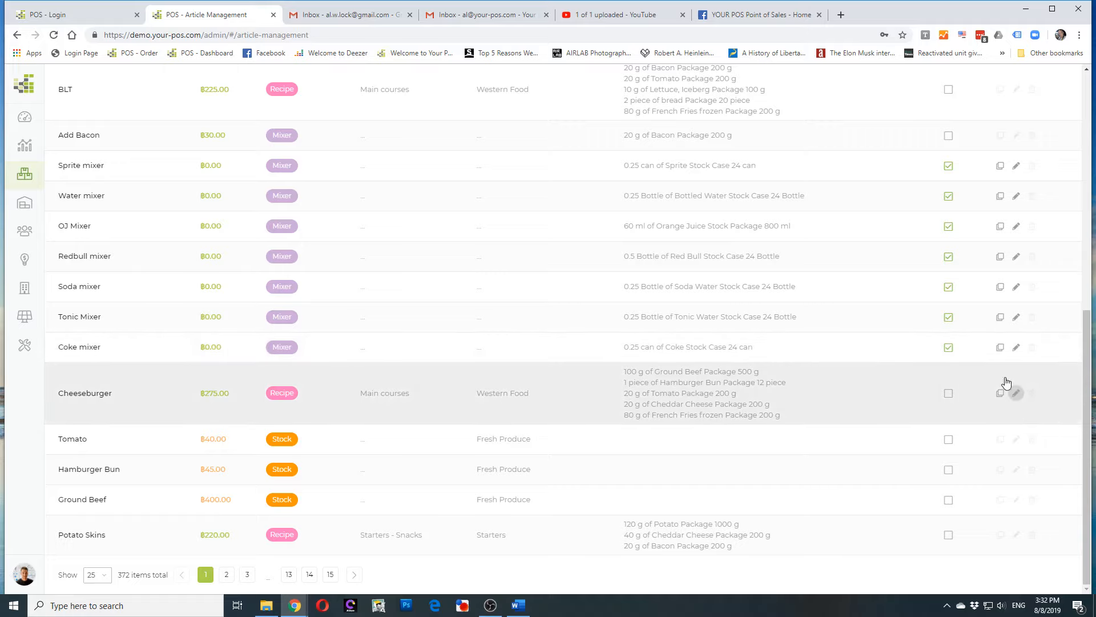
pyautogui.click(1016, 392)
pyautogui.moveTo(604, 167); pyautogui.dragTo(521, 167)
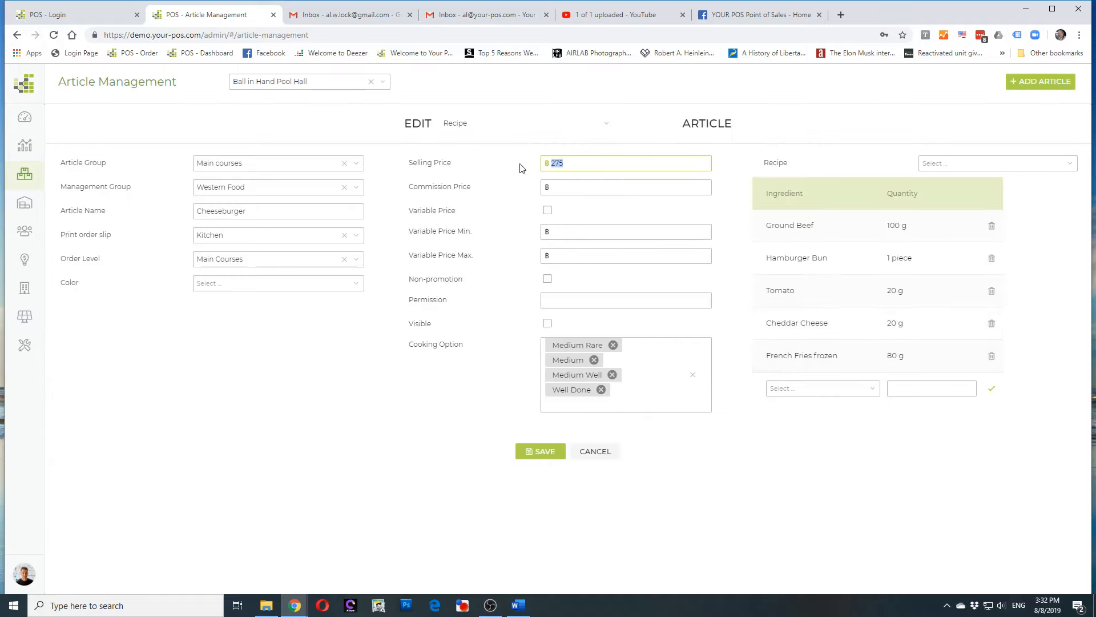
pyautogui.write('32')
pyautogui.click(545, 452)
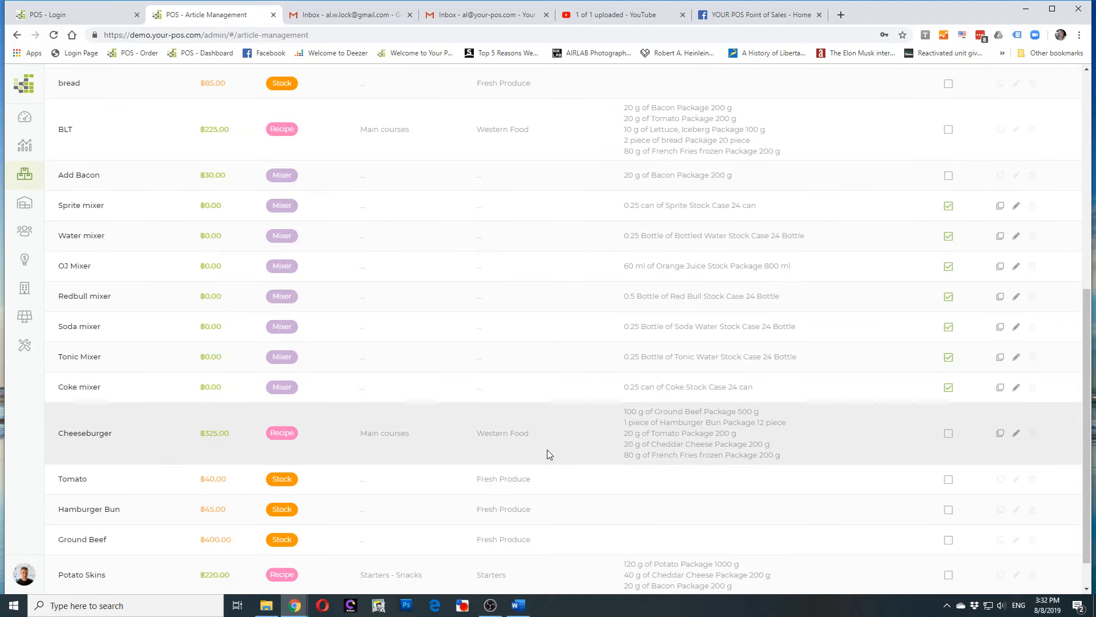